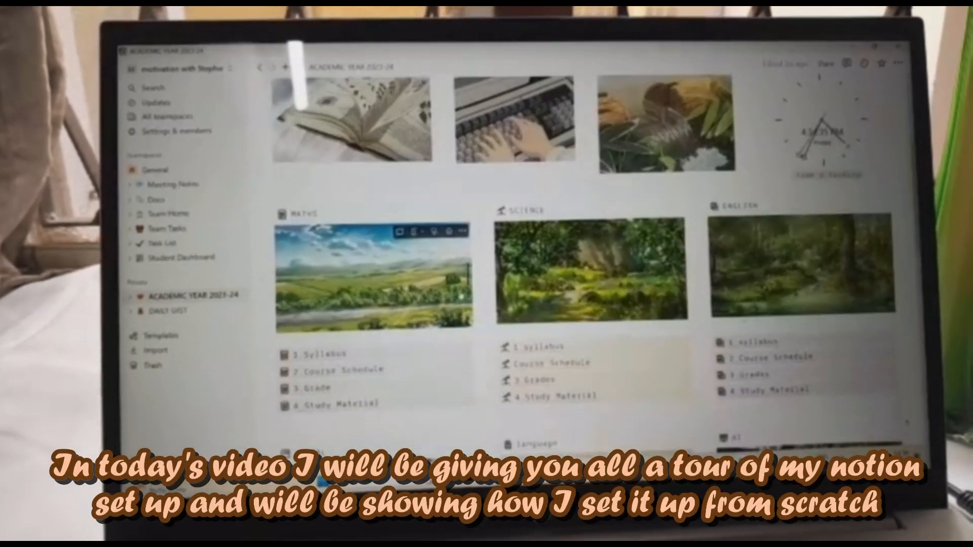
Step: Look through the ACADEMIC YEAR 2023-24 page from its cover and subject sections down to the weekly timetable
{"action": "scroll", "coordinate": [461, 295], "scroll_direction": "down", "scroll_amount": 3}
{"action": "scroll", "coordinate": [460, 295], "scroll_direction": "down", "scroll_amount": 10}
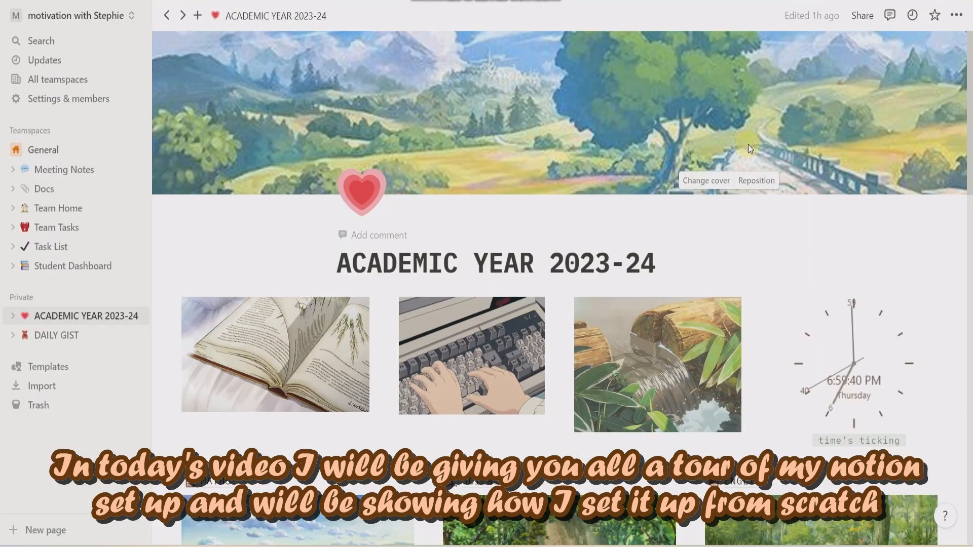
{"action": "scroll", "coordinate": [540, 208], "scroll_direction": "down", "scroll_amount": 5}
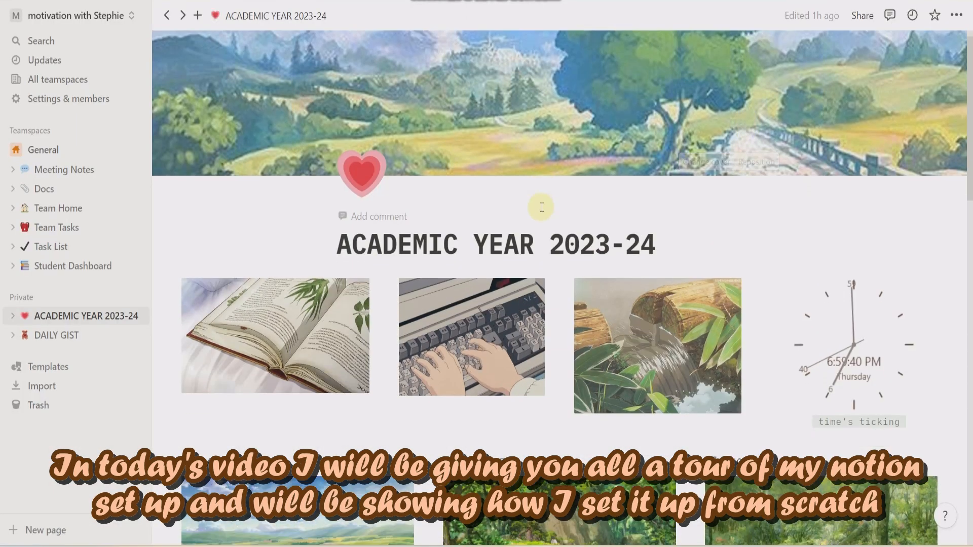
{"action": "scroll", "coordinate": [541, 212], "scroll_direction": "down", "scroll_amount": 4}
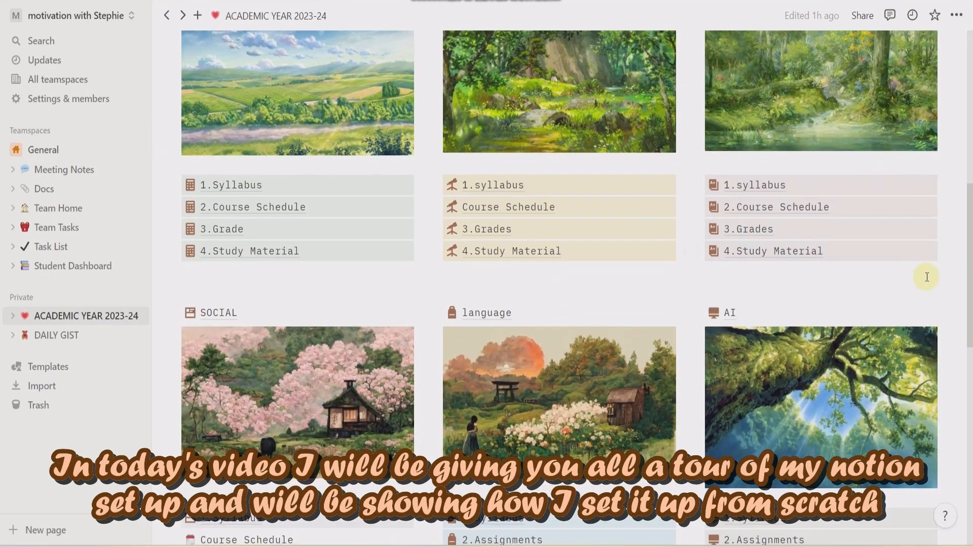
{"action": "scroll", "coordinate": [926, 277], "scroll_direction": "down", "scroll_amount": 3}
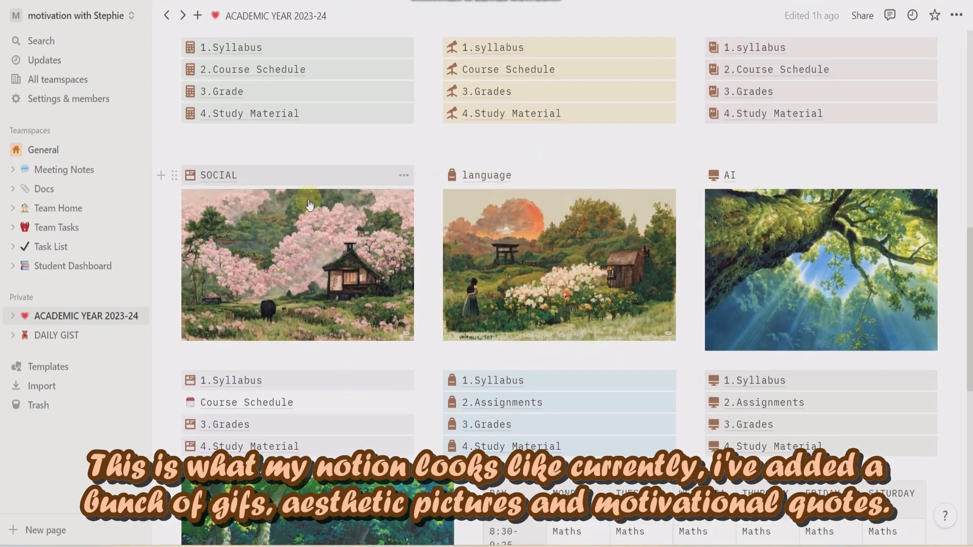
{"action": "scroll", "coordinate": [587, 261], "scroll_direction": "down", "scroll_amount": 10}
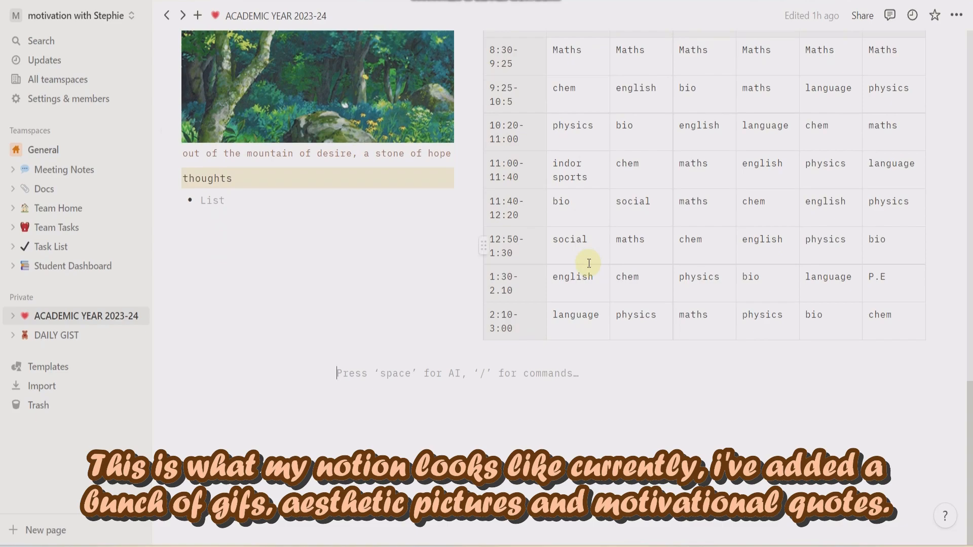
{"action": "scroll", "coordinate": [589, 262], "scroll_direction": "up", "scroll_amount": 12}
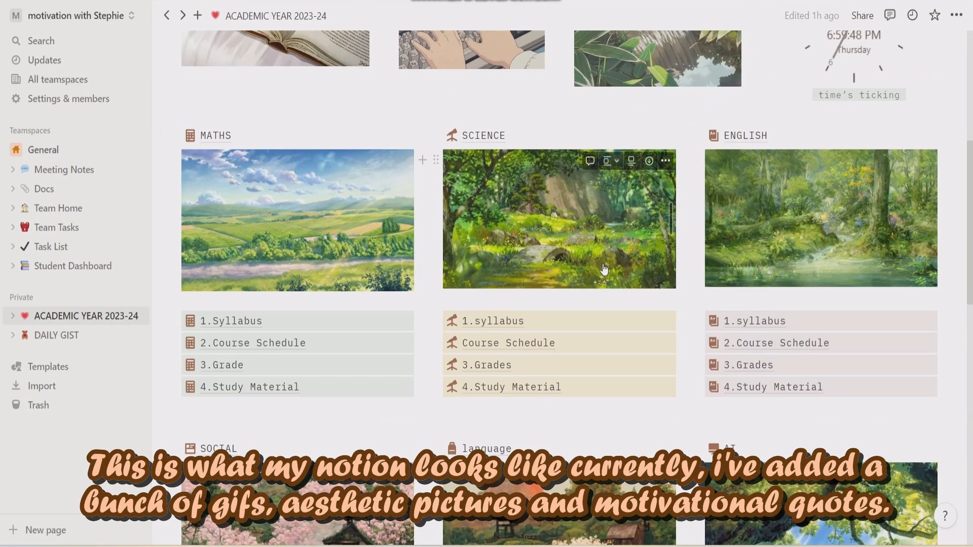
{"action": "scroll", "coordinate": [603, 269], "scroll_direction": "up", "scroll_amount": 4}
{"action": "scroll", "coordinate": [627, 291], "scroll_direction": "down", "scroll_amount": 5}
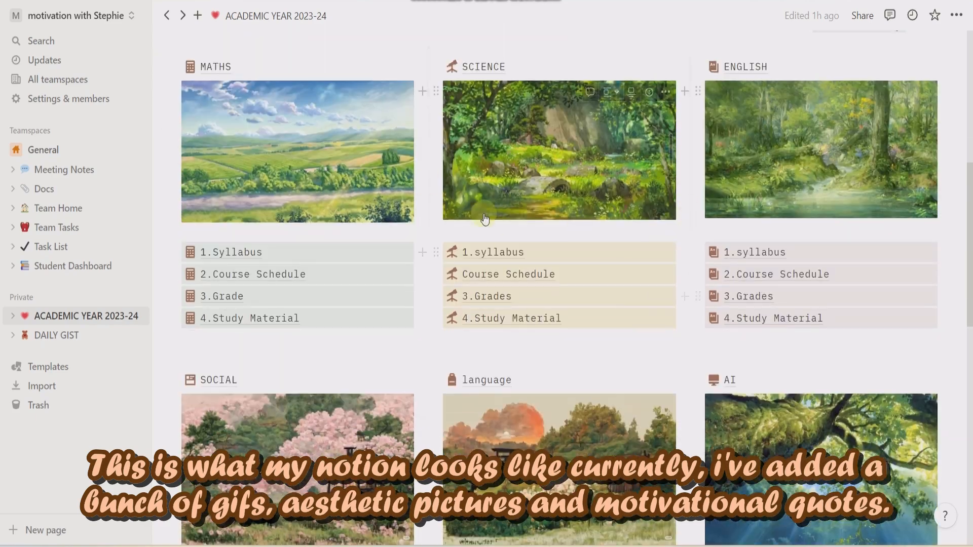
{"action": "scroll", "coordinate": [487, 238], "scroll_direction": "up", "scroll_amount": 8}
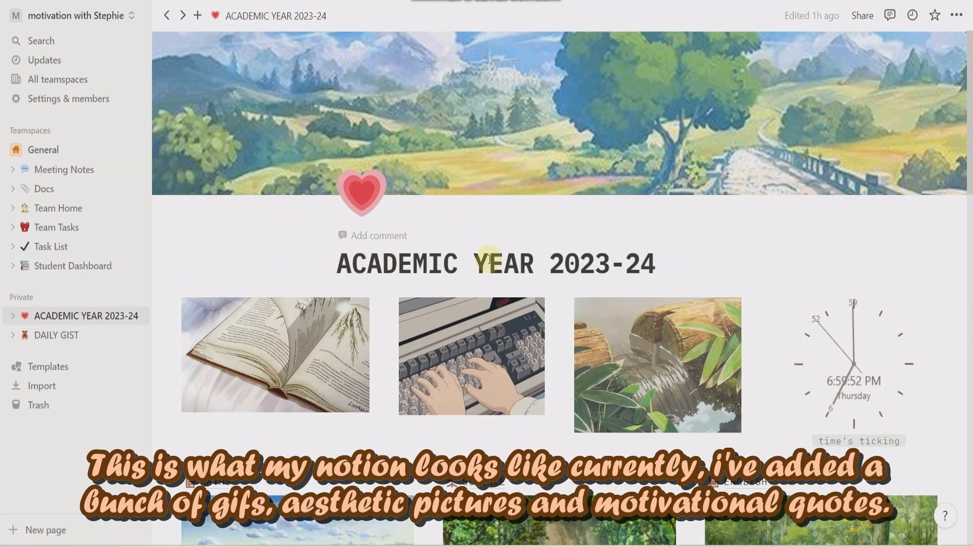
Step: Open the MATHS subject page and enter the text "notes" in its empty body
{"action": "scroll", "coordinate": [489, 261], "scroll_direction": "down", "scroll_amount": 4}
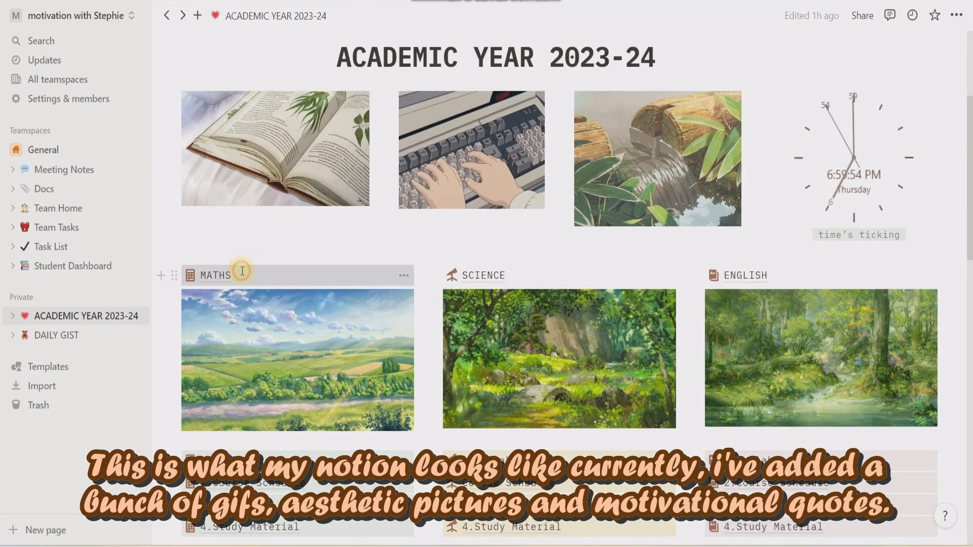
{"action": "left_click", "coordinate": [242, 271]}
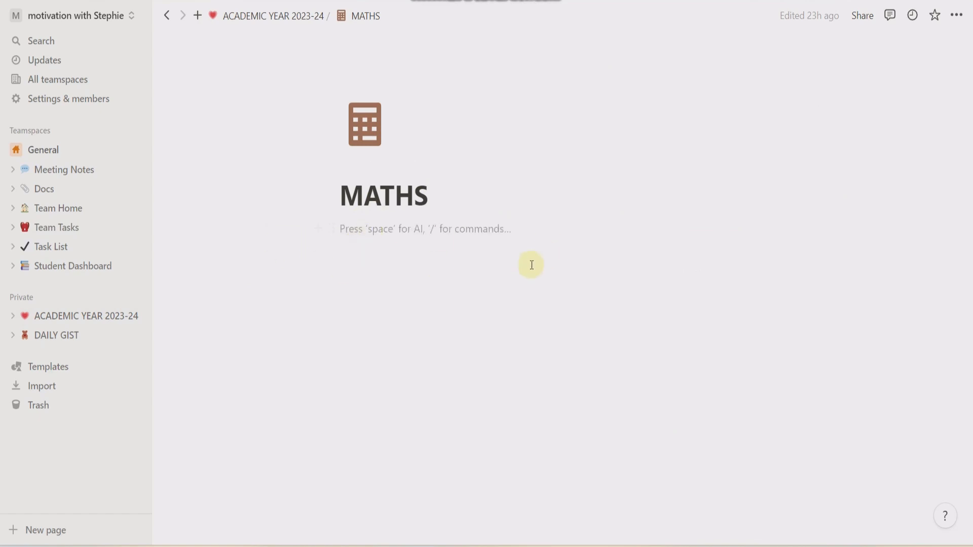
{"action": "type", "text": "note"}
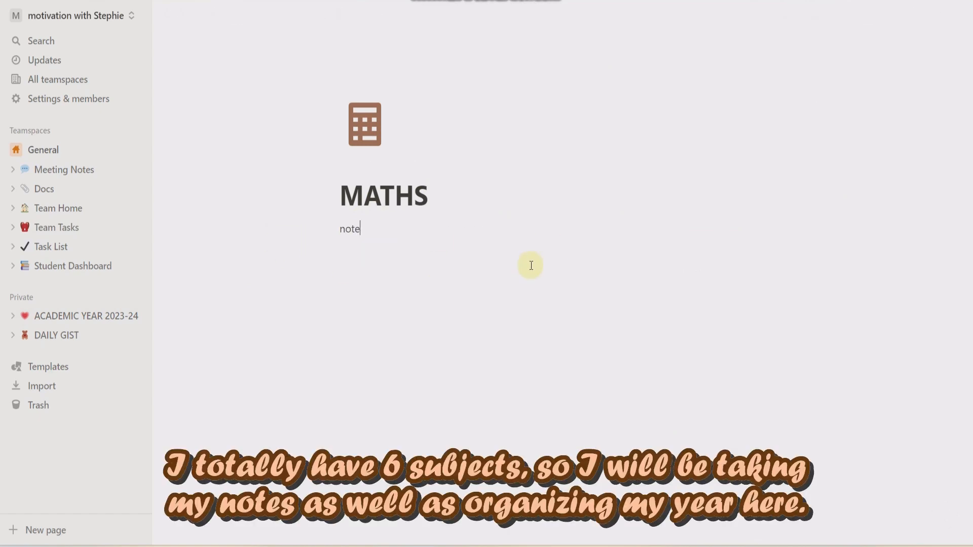
{"action": "type", "text": "s"}
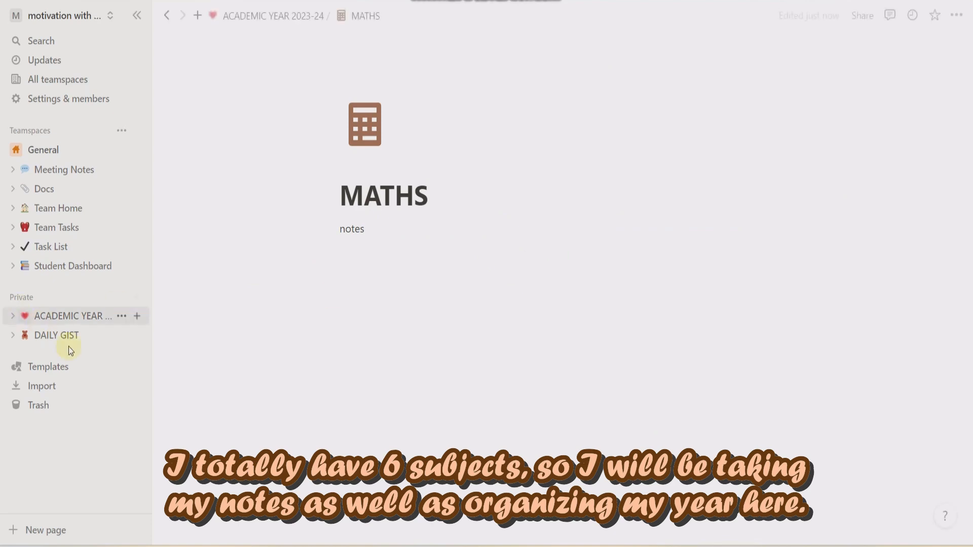
Step: Go back to the ACADEMIC YEAR 2023-24 page, open the Maths 1.Syllabus page and read its embedded syllabus document
{"action": "left_click", "coordinate": [75, 316]}
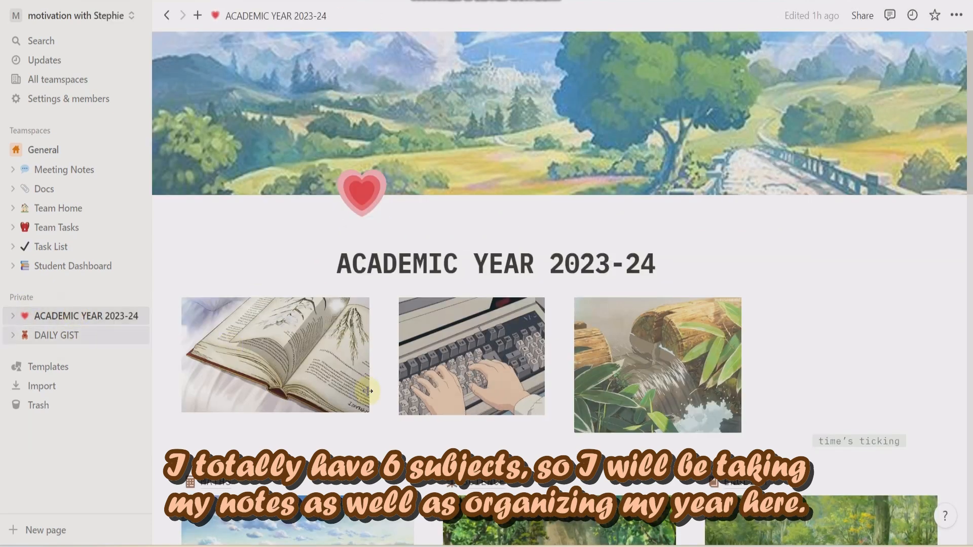
{"action": "scroll", "coordinate": [369, 393], "scroll_direction": "down", "scroll_amount": 5}
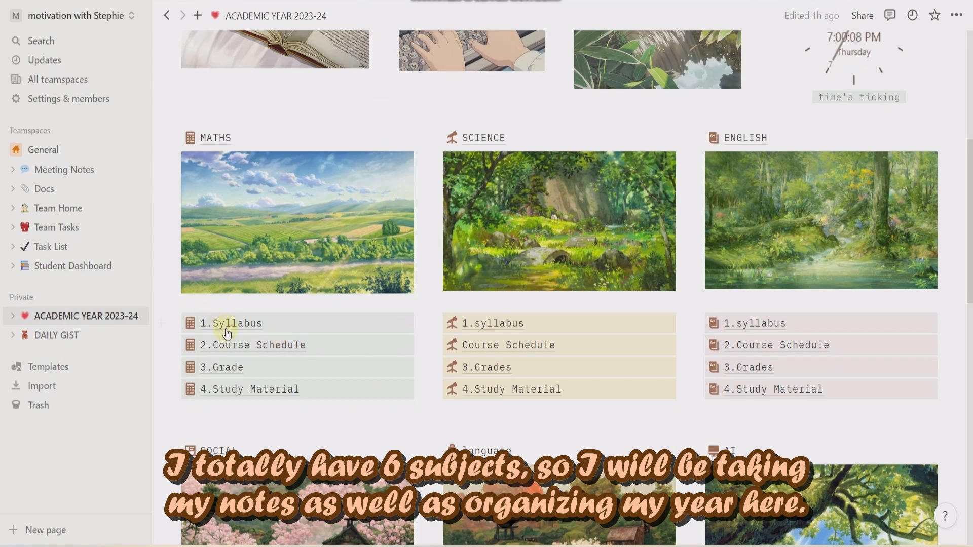
{"action": "left_click", "coordinate": [294, 323]}
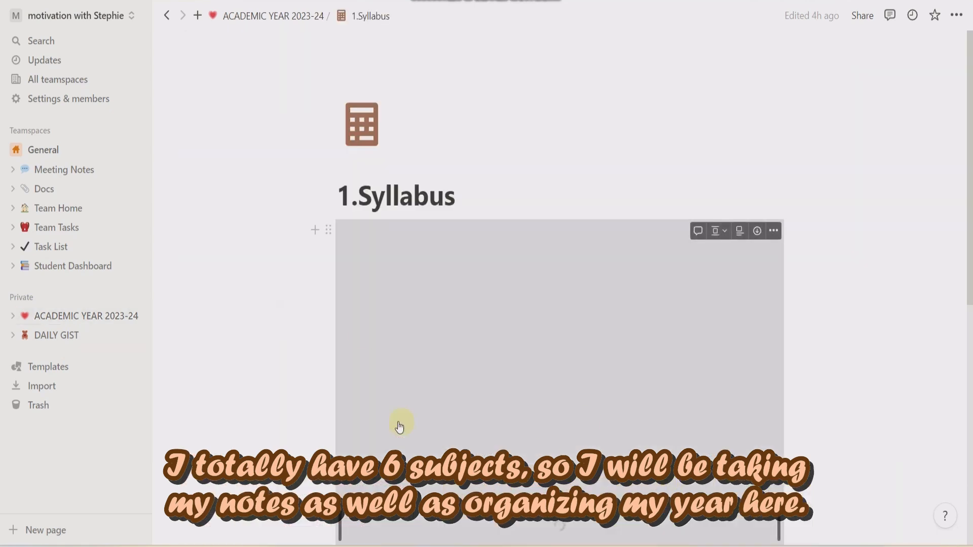
{"action": "scroll", "coordinate": [471, 264], "scroll_direction": "down", "scroll_amount": 4}
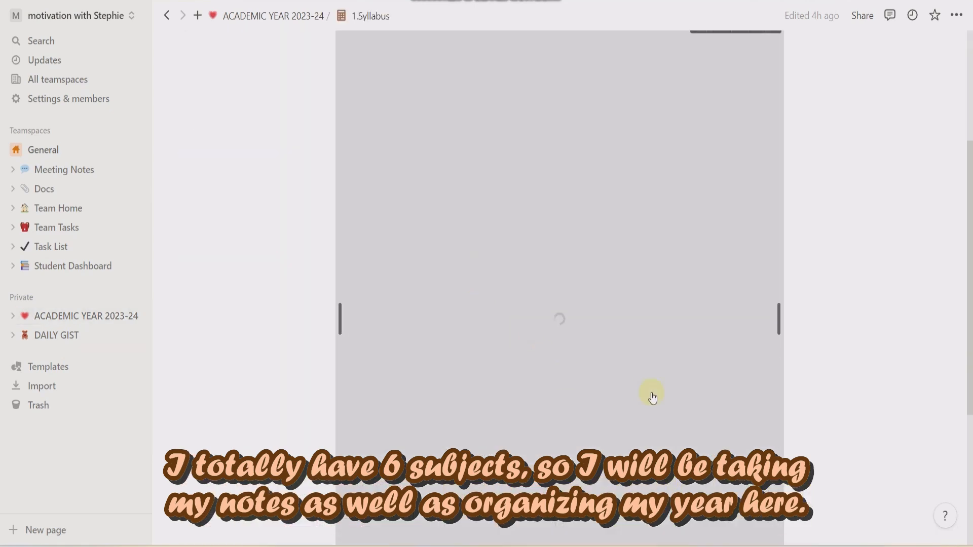
{"action": "scroll", "coordinate": [560, 273], "scroll_direction": "up", "scroll_amount": 3}
{"action": "scroll", "coordinate": [561, 276], "scroll_direction": "down", "scroll_amount": 7}
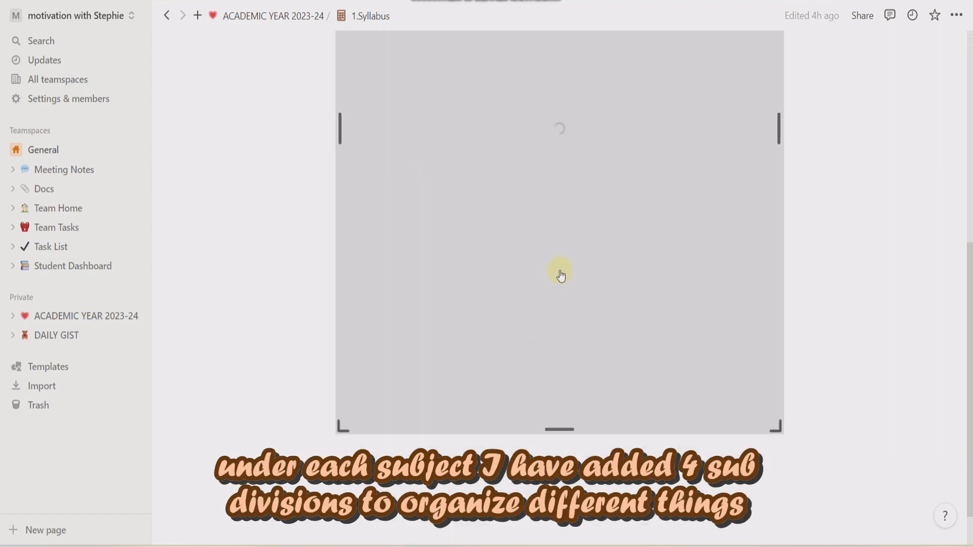
{"action": "scroll", "coordinate": [388, 198], "scroll_direction": "up", "scroll_amount": 3}
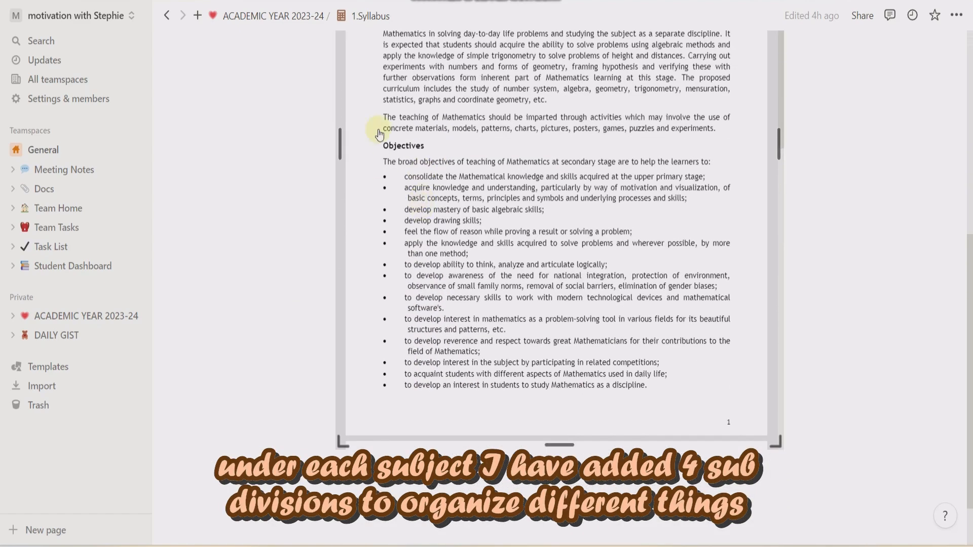
{"action": "scroll", "coordinate": [242, 64], "scroll_direction": "up", "scroll_amount": 5}
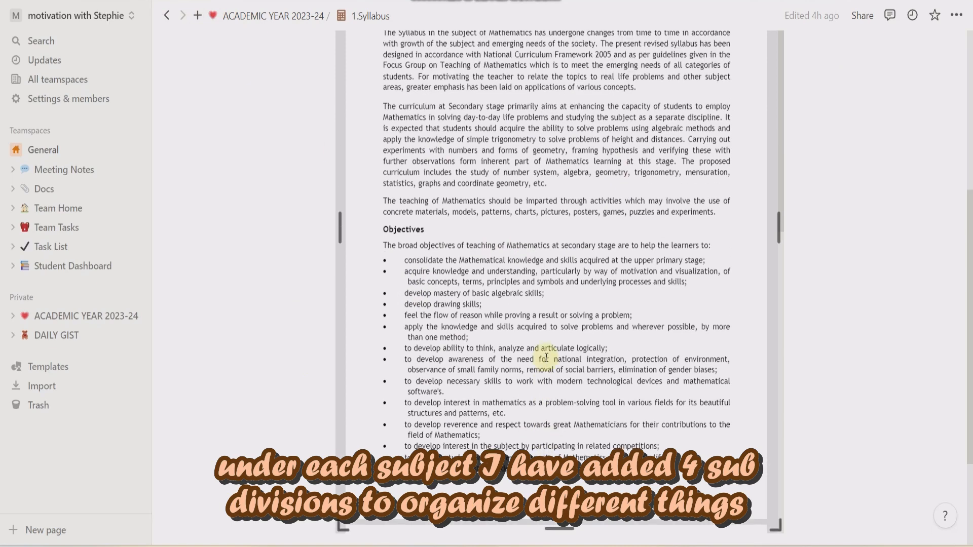
Step: Return to the ACADEMIC YEAR 2023-24 page, open the Maths 2.Course Schedule and examine its title and dated entries
{"action": "left_click", "coordinate": [166, 22]}
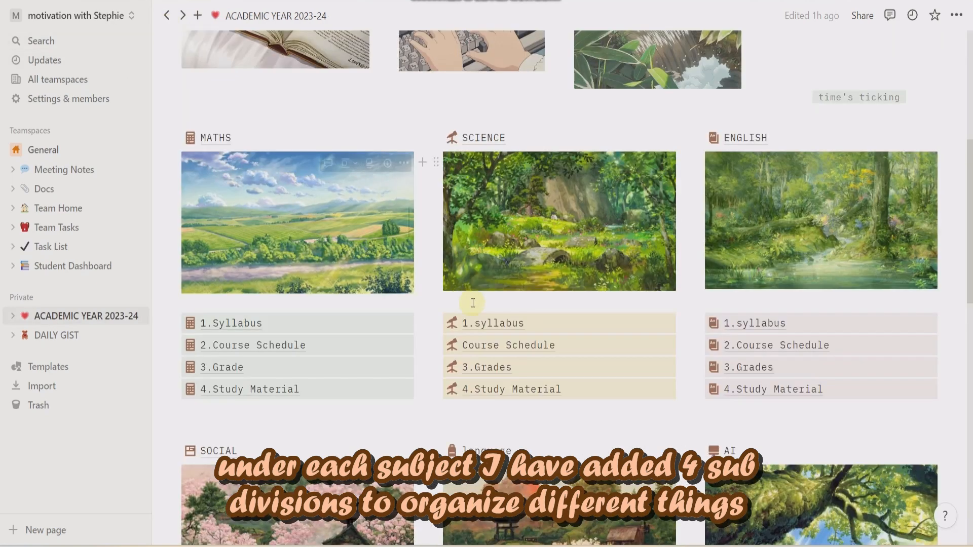
{"action": "left_click", "coordinate": [298, 346]}
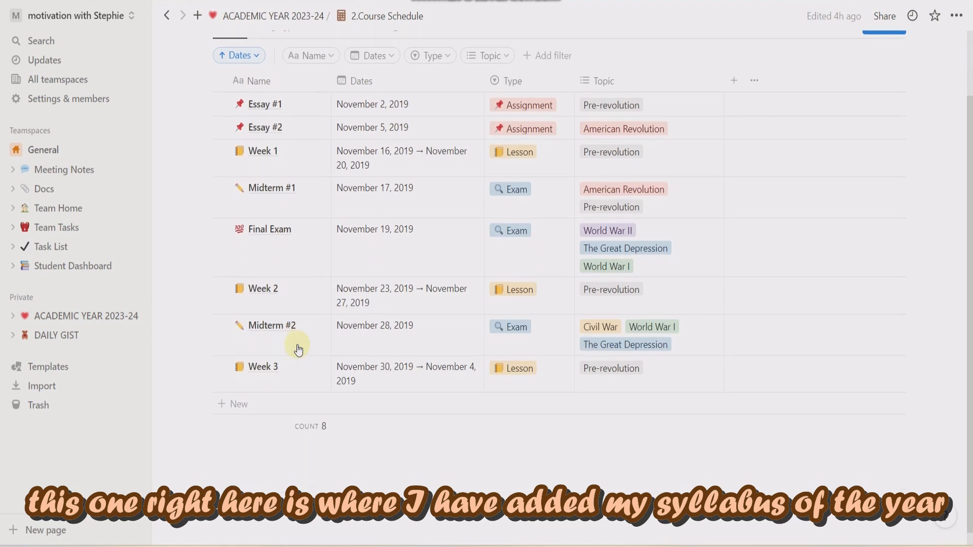
{"action": "left_click_drag", "start_coordinate": [268, 71], "coordinate": [401, 71]}
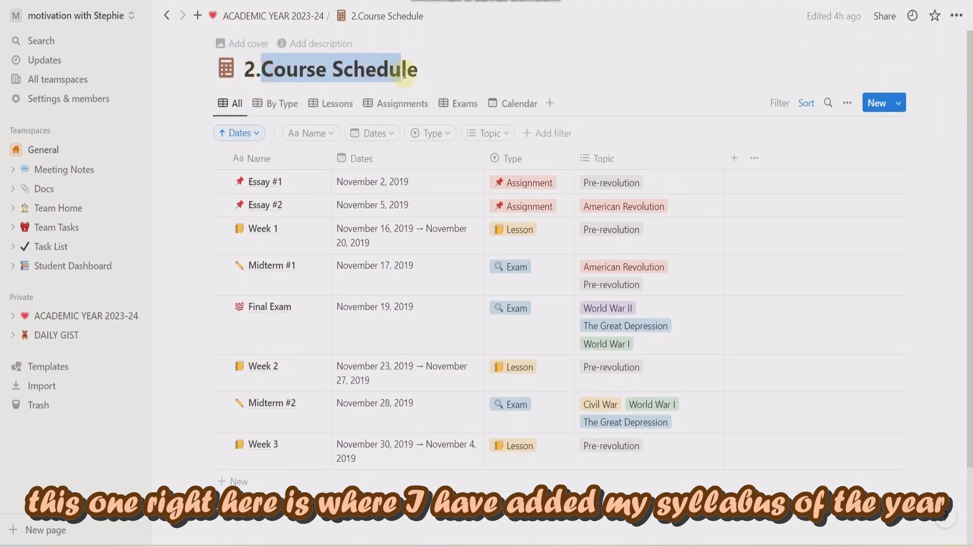
{"action": "left_click", "coordinate": [402, 528]}
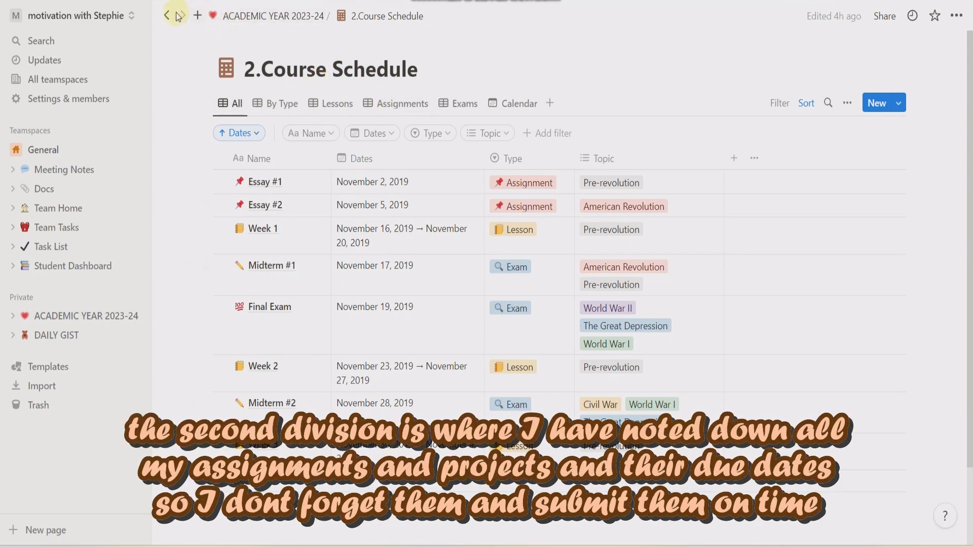
Step: Open the Maths 3.Grade page from the academic year page and name the first assignment in its table "unit 1"
{"action": "left_click", "coordinate": [168, 16]}
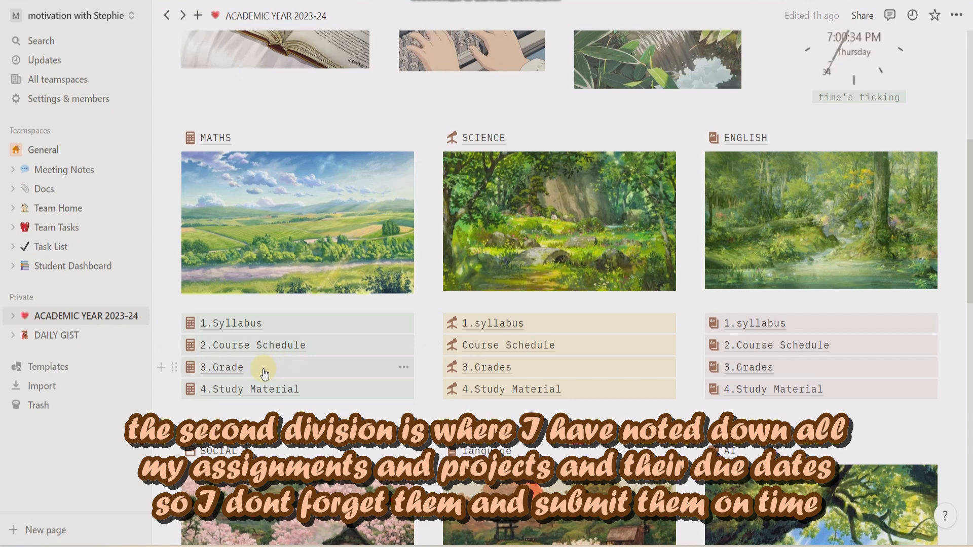
{"action": "left_click", "coordinate": [264, 373]}
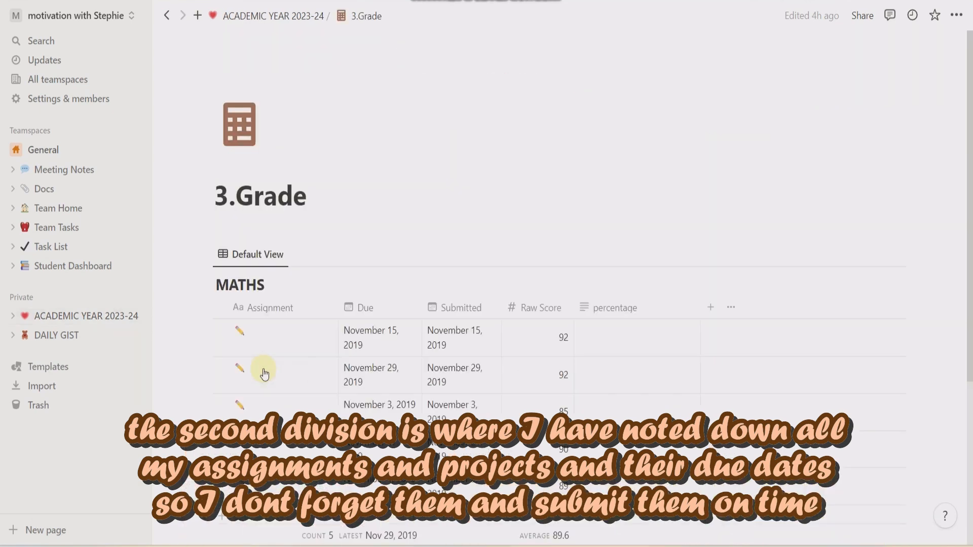
{"action": "scroll", "coordinate": [263, 373], "scroll_direction": "down", "scroll_amount": 3}
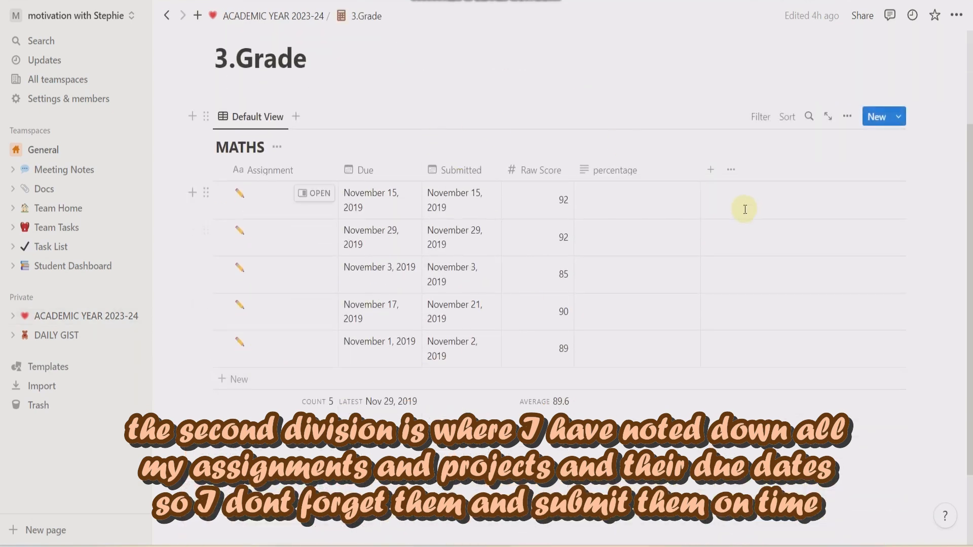
{"action": "left_click", "coordinate": [263, 205]}
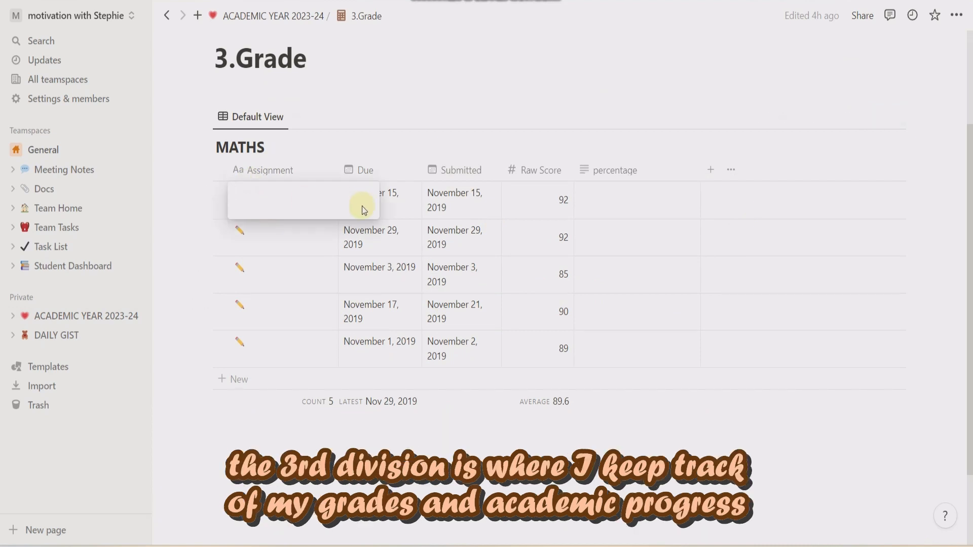
{"action": "type", "text": "unit "}
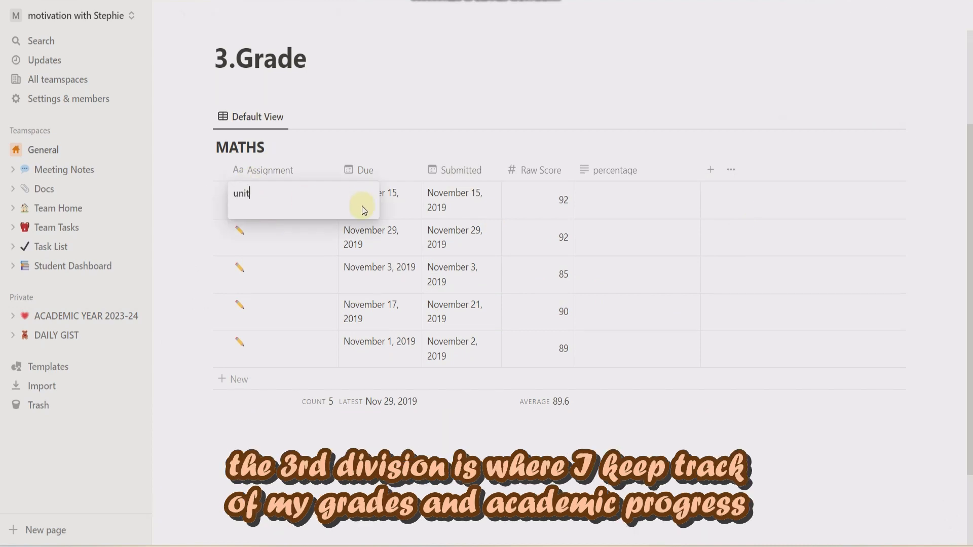
{"action": "type", "text": "1"}
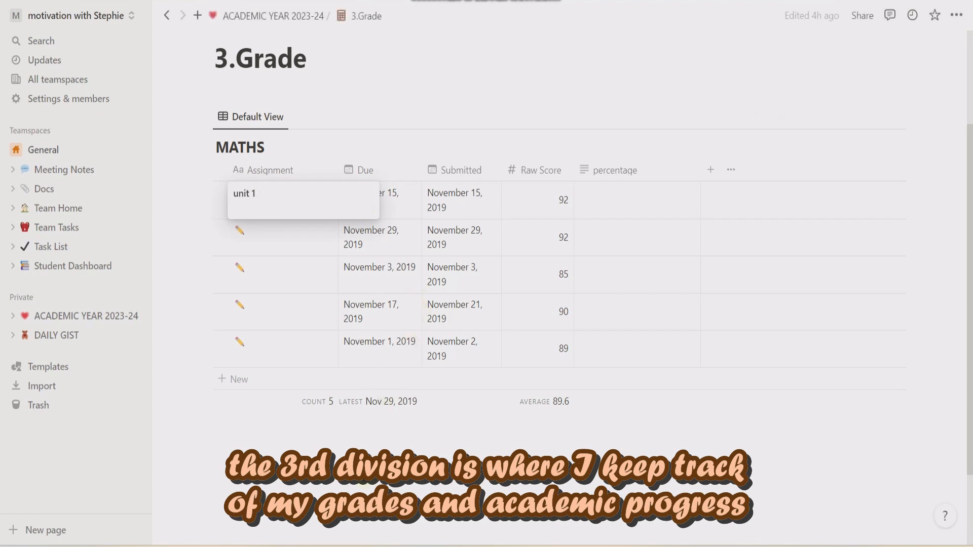
{"action": "key", "text": "Escape"}
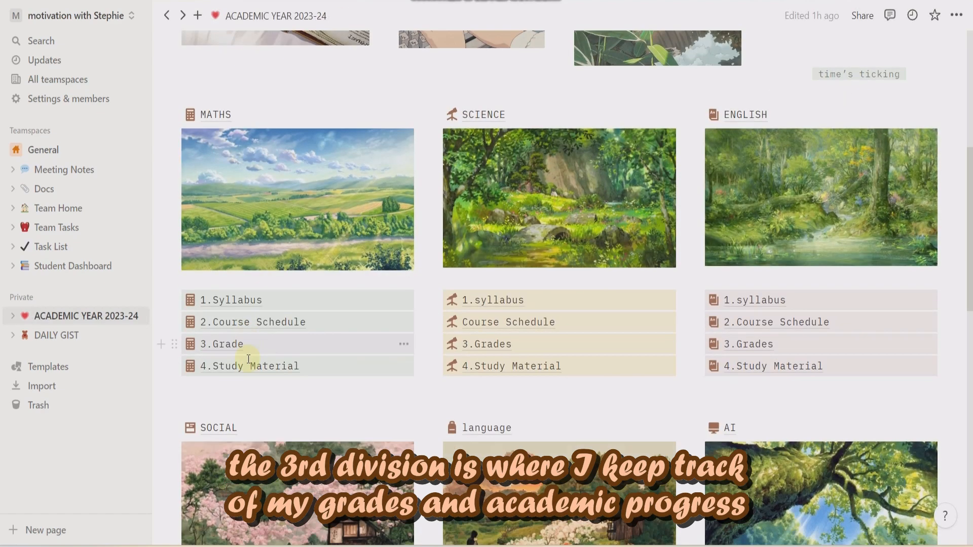
Step: Reopen the Maths 3.Grade page and review the assignments, dates and scores in the MATHS table
{"action": "scroll", "coordinate": [248, 359], "scroll_direction": "down", "scroll_amount": 1}
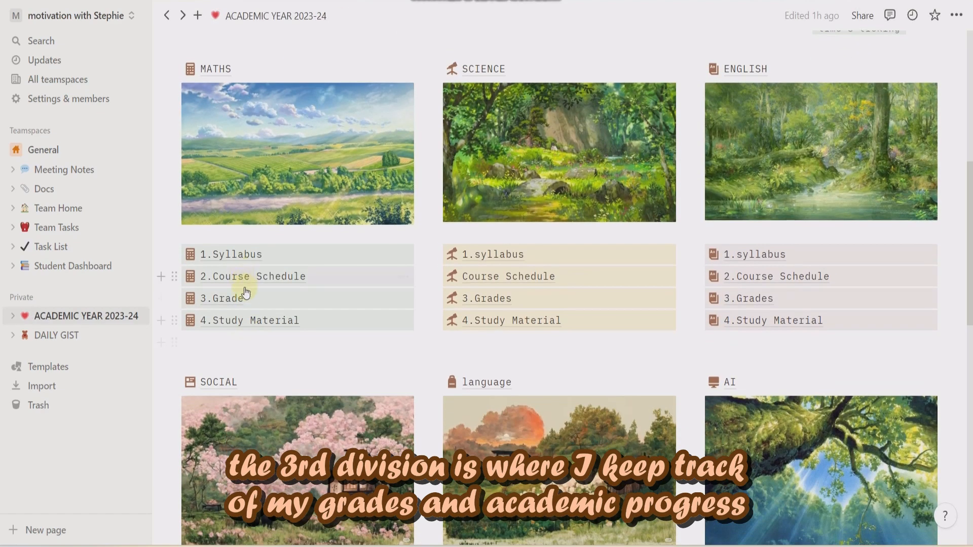
{"action": "left_click", "coordinate": [246, 299]}
{"action": "scroll", "coordinate": [246, 300], "scroll_direction": "down", "scroll_amount": 4}
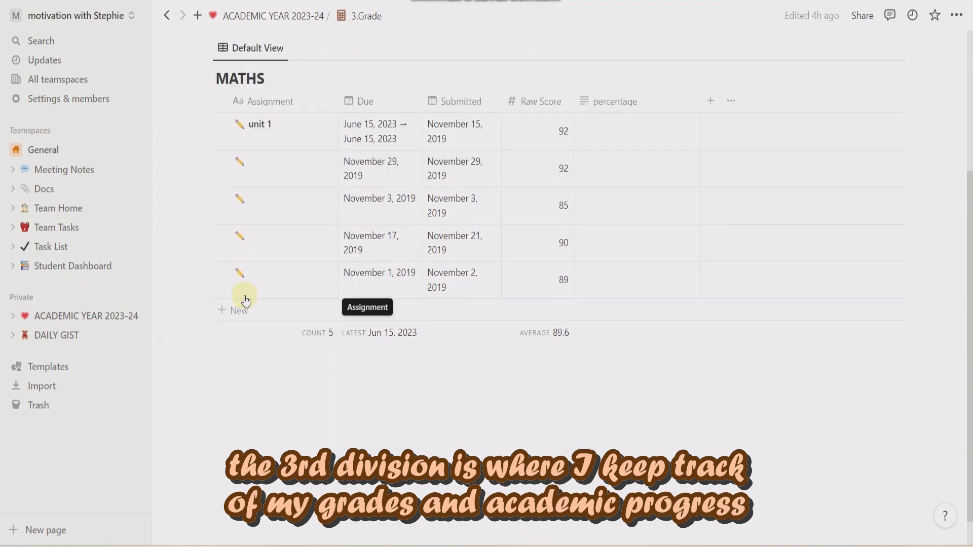
{"action": "scroll", "coordinate": [536, 314], "scroll_direction": "up", "scroll_amount": 1}
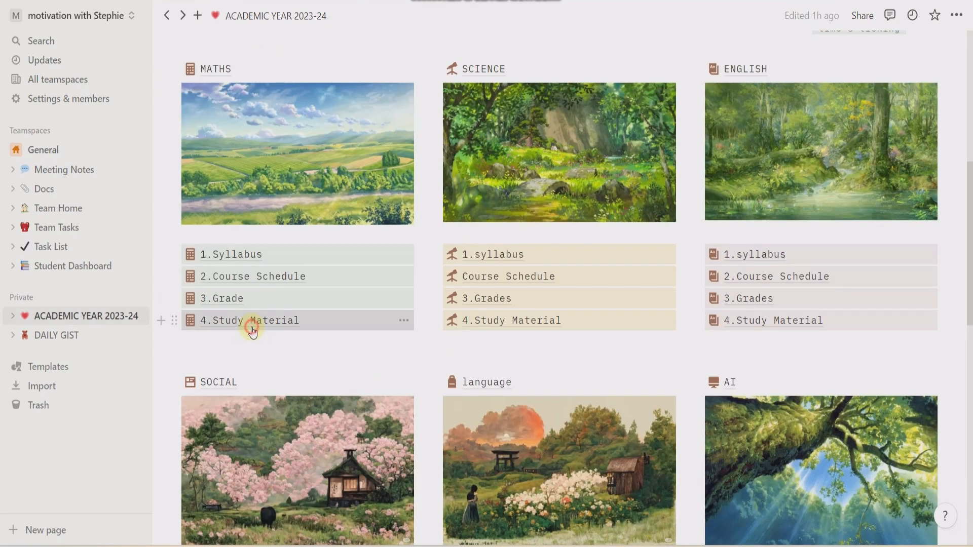
Step: Open the Maths 4.Study Material page and list the files attached to the REAL NAMES row
{"action": "left_click", "coordinate": [251, 326]}
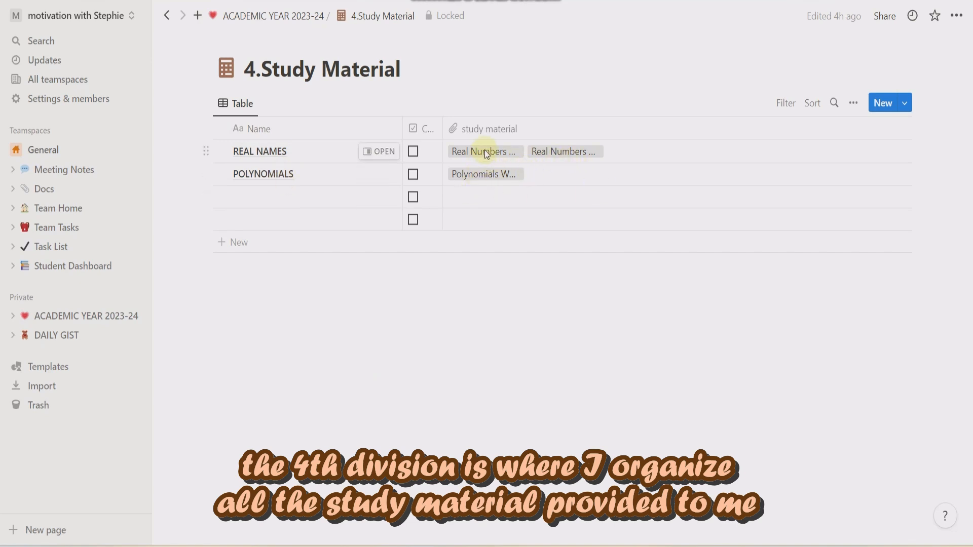
{"action": "left_click", "coordinate": [499, 155]}
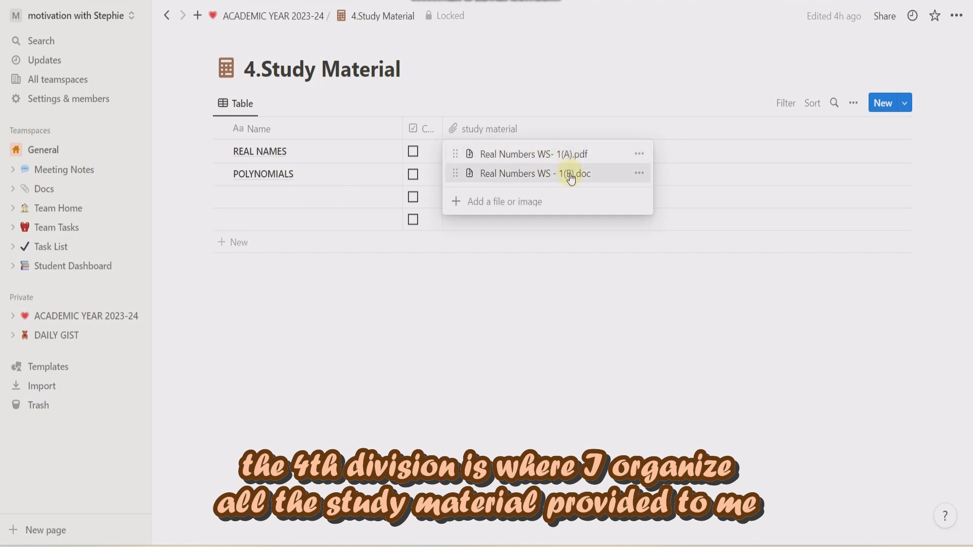
Step: List the files attached to the POLYNOMIALS row and return to the ACADEMIC YEAR 2023-24 page
{"action": "left_click", "coordinate": [459, 288]}
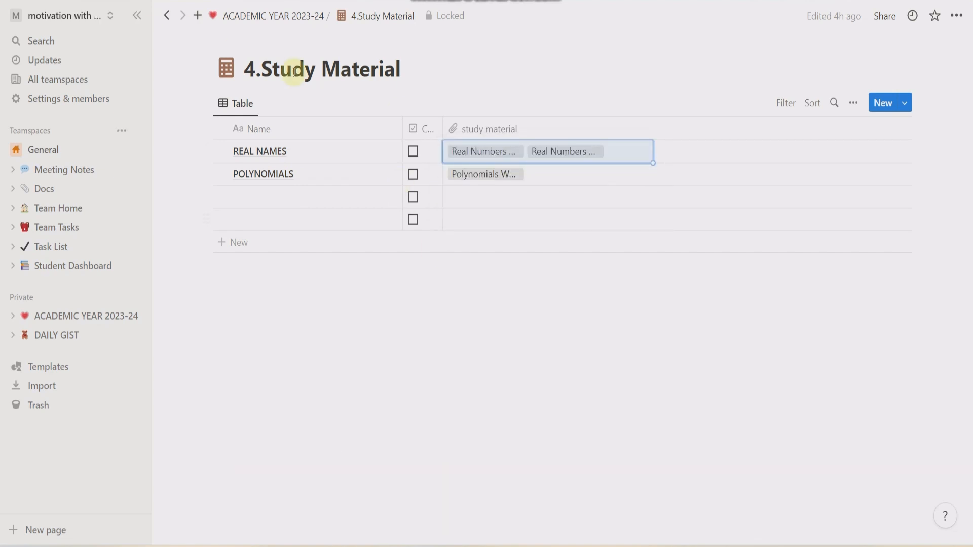
{"action": "left_click", "coordinate": [552, 172]}
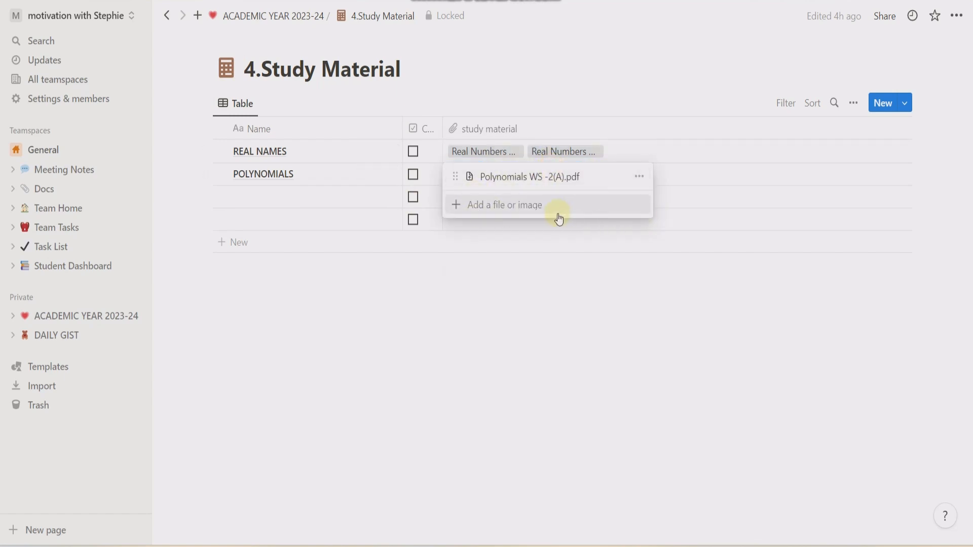
{"action": "left_click", "coordinate": [172, 16]}
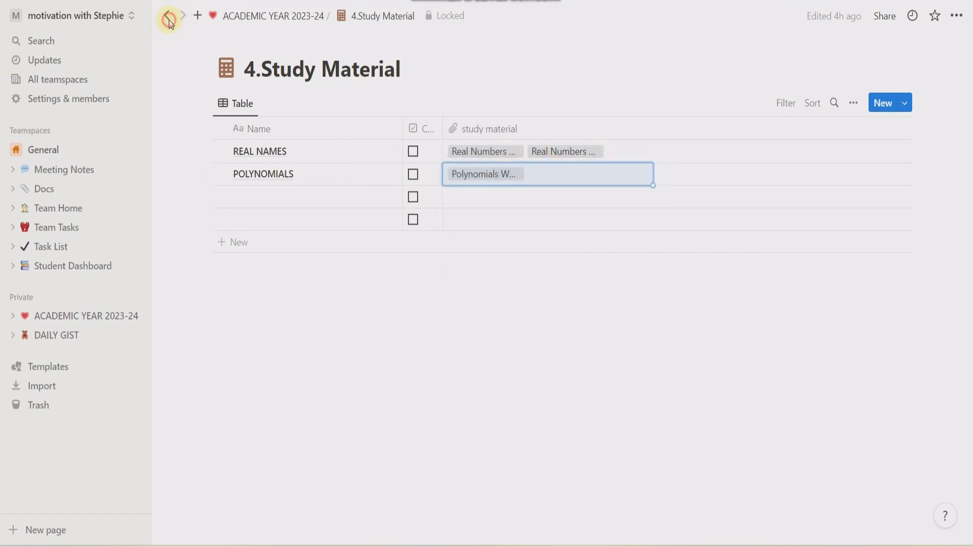
{"action": "left_click", "coordinate": [169, 20]}
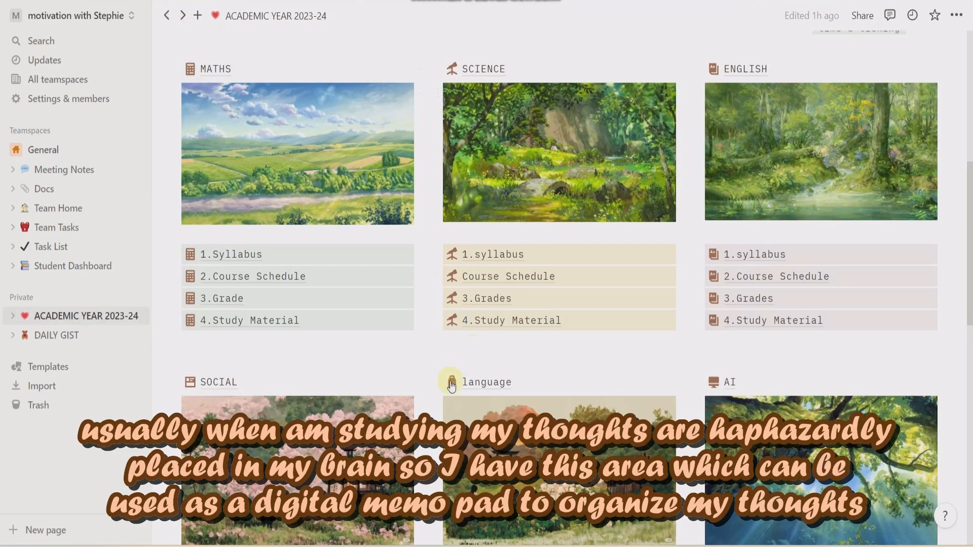
Step: Try out the thoughts list with the sample entry "write about my day !!" and clear it
{"action": "scroll", "coordinate": [451, 386], "scroll_direction": "down", "scroll_amount": 9}
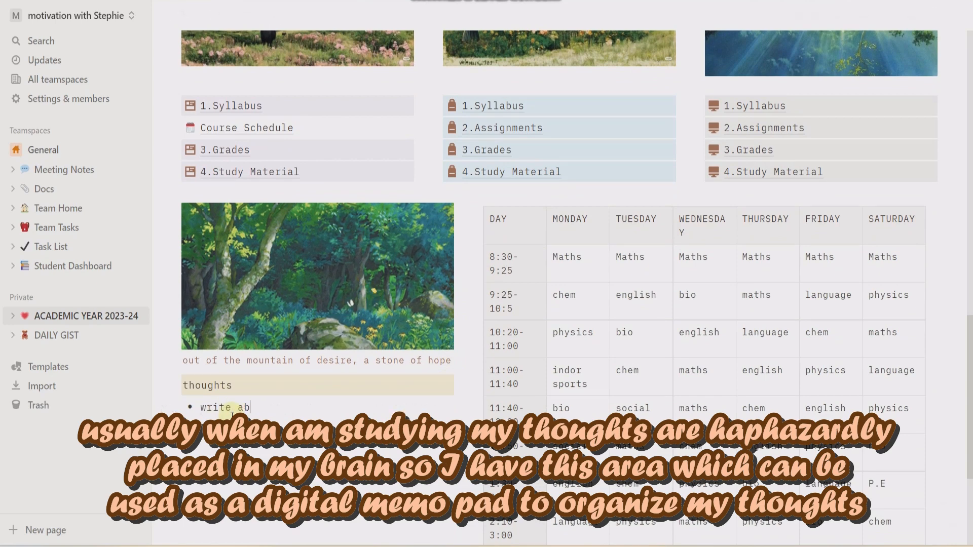
{"action": "type", "text": "y da"}
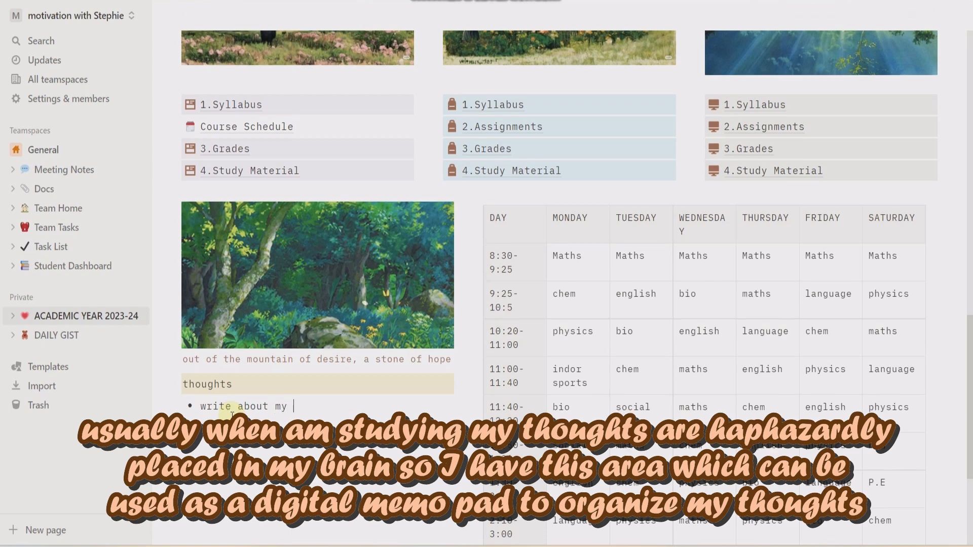
{"action": "scroll", "coordinate": [232, 415], "scroll_direction": "down", "scroll_amount": 1}
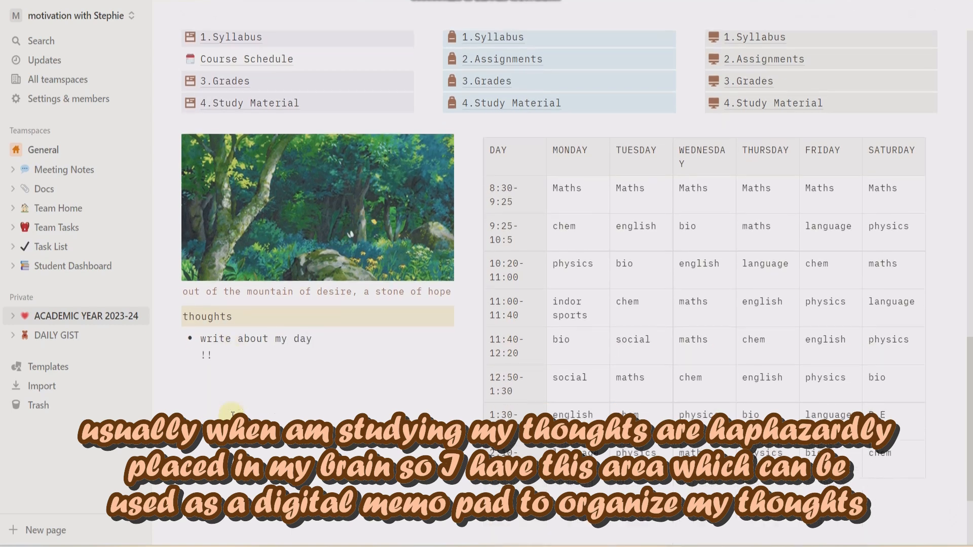
{"action": "scroll", "coordinate": [232, 415], "scroll_direction": "up", "scroll_amount": 3}
{"action": "scroll", "coordinate": [293, 489], "scroll_direction": "down", "scroll_amount": 2}
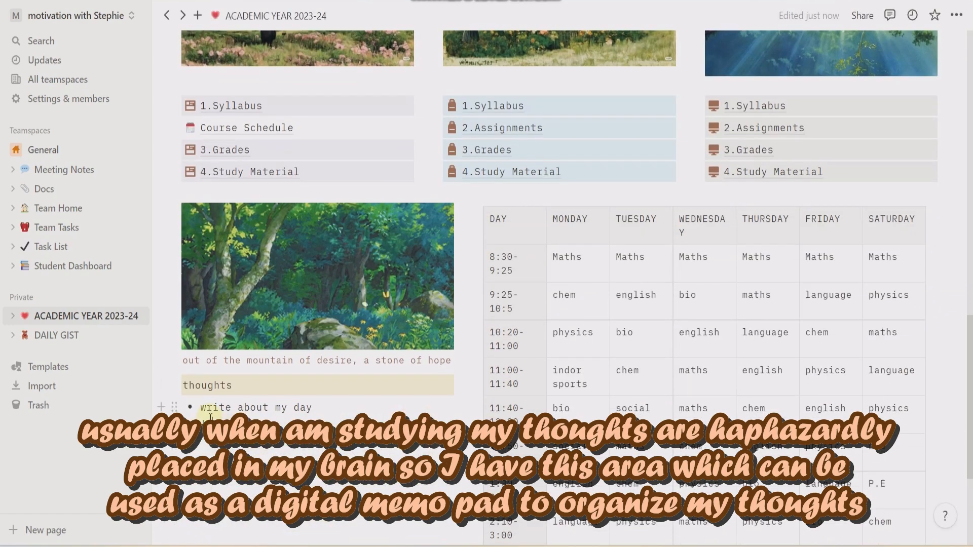
{"action": "left_click_drag", "start_coordinate": [210, 418], "coordinate": [204, 412]}
{"action": "key", "text": "BackSpace"}
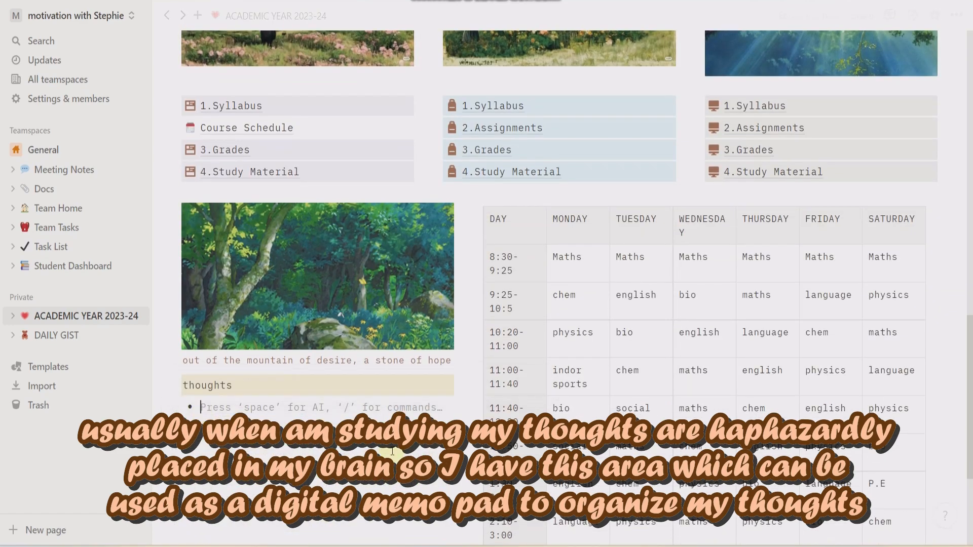
Step: Examine the daily timetable, the "time's ticking" caption under the clock and the quote above the thoughts list
{"action": "scroll", "coordinate": [408, 450], "scroll_direction": "up", "scroll_amount": 1}
{"action": "scroll", "coordinate": [556, 392], "scroll_direction": "down", "scroll_amount": 2}
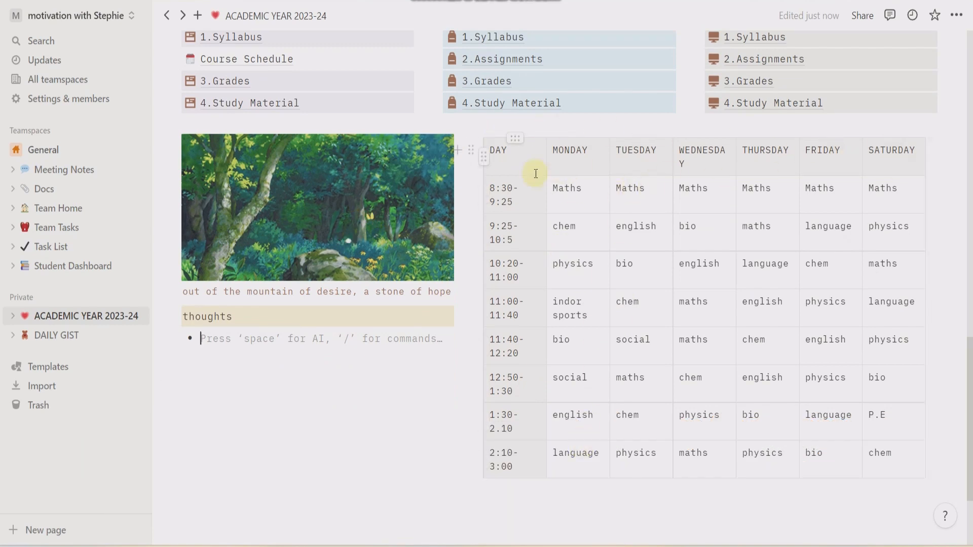
{"action": "scroll", "coordinate": [588, 386], "scroll_direction": "up", "scroll_amount": 3}
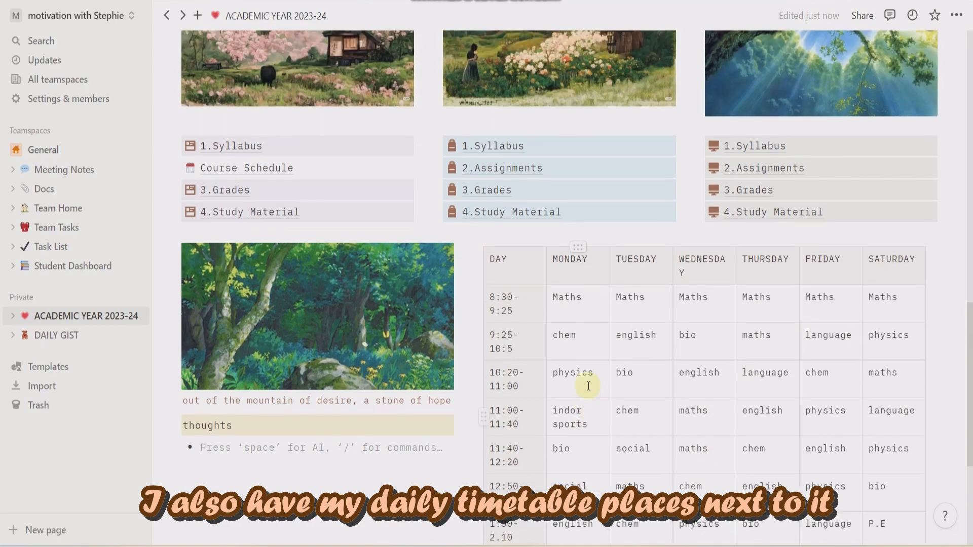
{"action": "scroll", "coordinate": [708, 430], "scroll_direction": "up", "scroll_amount": 10}
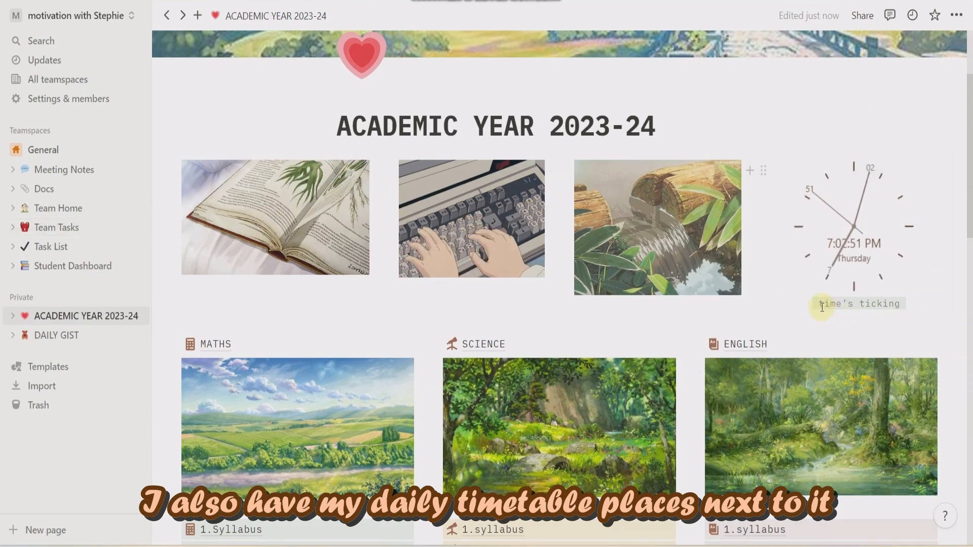
{"action": "left_click_drag", "start_coordinate": [818, 304], "coordinate": [901, 302]}
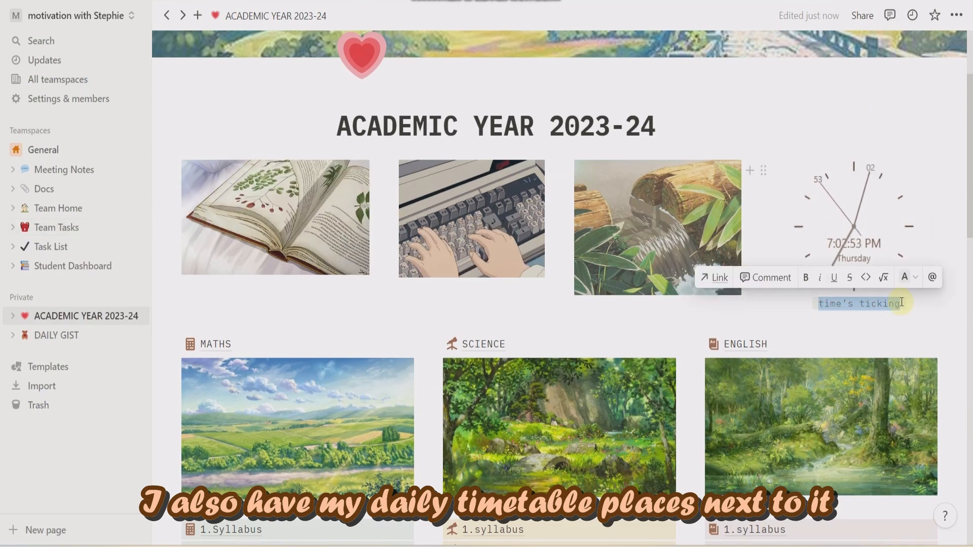
{"action": "scroll", "coordinate": [965, 314], "scroll_direction": "down", "scroll_amount": 8}
{"action": "scroll", "coordinate": [968, 317], "scroll_direction": "up", "scroll_amount": 5}
{"action": "scroll", "coordinate": [583, 299], "scroll_direction": "down", "scroll_amount": 10}
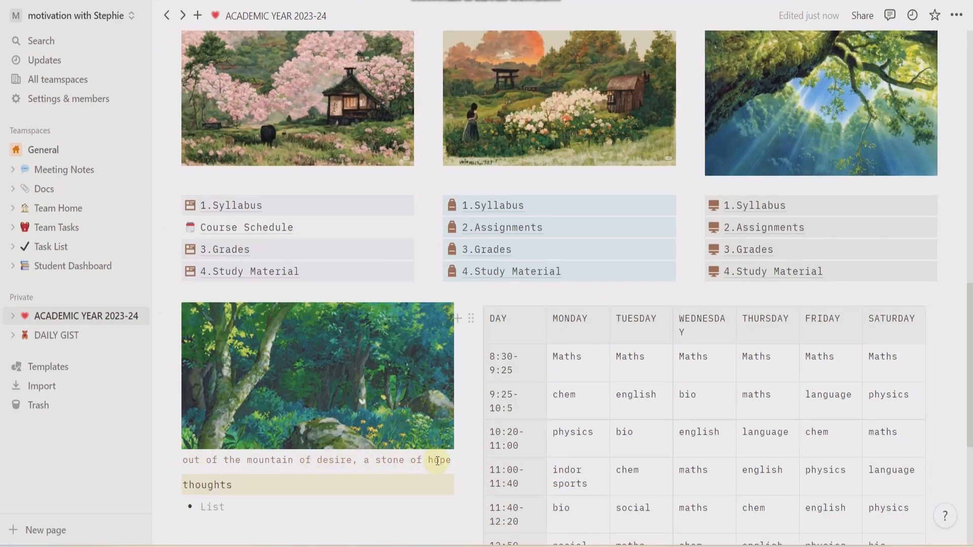
{"action": "scroll", "coordinate": [438, 461], "scroll_direction": "up", "scroll_amount": 4}
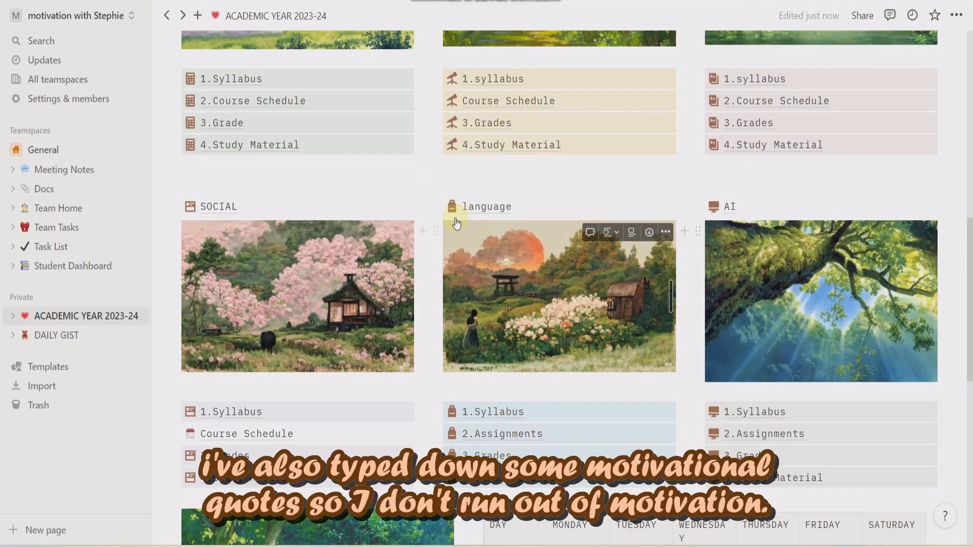
Step: Compare the icons assigned to each subject's pages, both in the page body and in the expanded list of ACADEMIC YEAR 2023-24 subpages
{"action": "scroll", "coordinate": [450, 248], "scroll_direction": "up", "scroll_amount": 4}
{"action": "scroll", "coordinate": [300, 210], "scroll_direction": "up", "scroll_amount": 1}
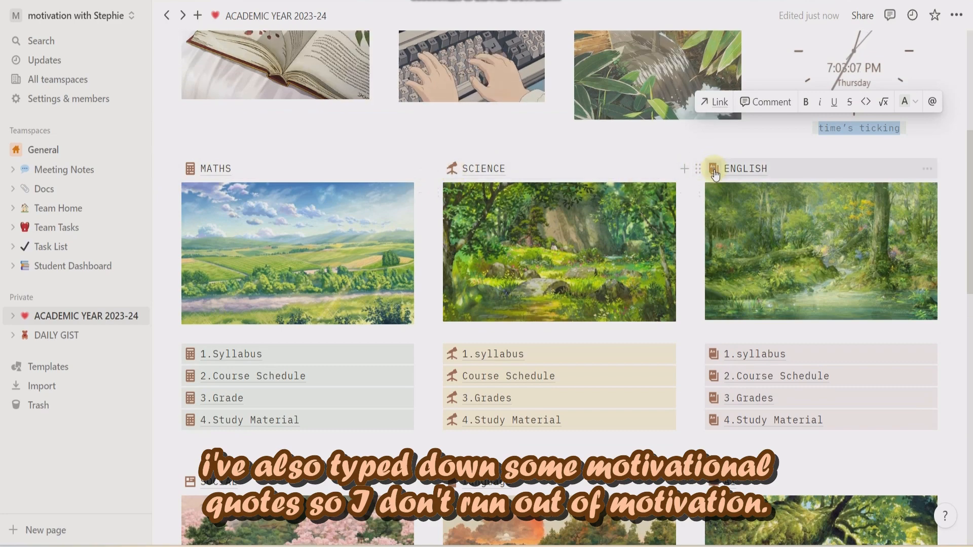
{"action": "scroll", "coordinate": [256, 369], "scroll_direction": "down", "scroll_amount": 3}
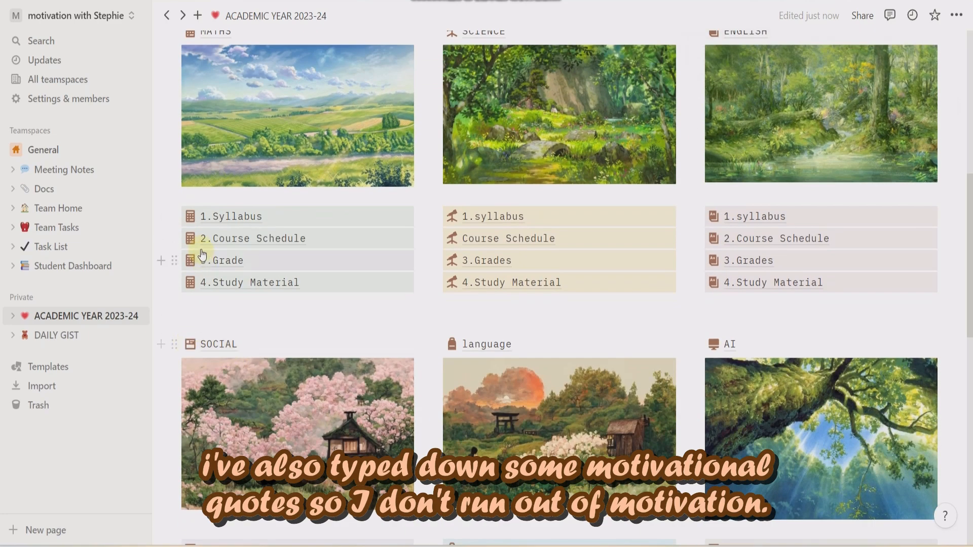
{"action": "scroll", "coordinate": [211, 375], "scroll_direction": "down", "scroll_amount": 3}
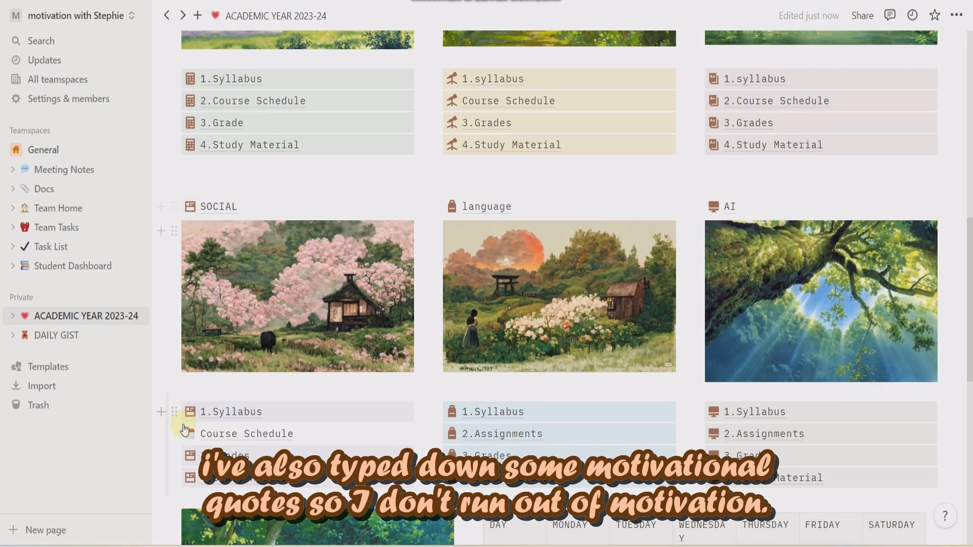
{"action": "scroll", "coordinate": [193, 408], "scroll_direction": "up", "scroll_amount": 6}
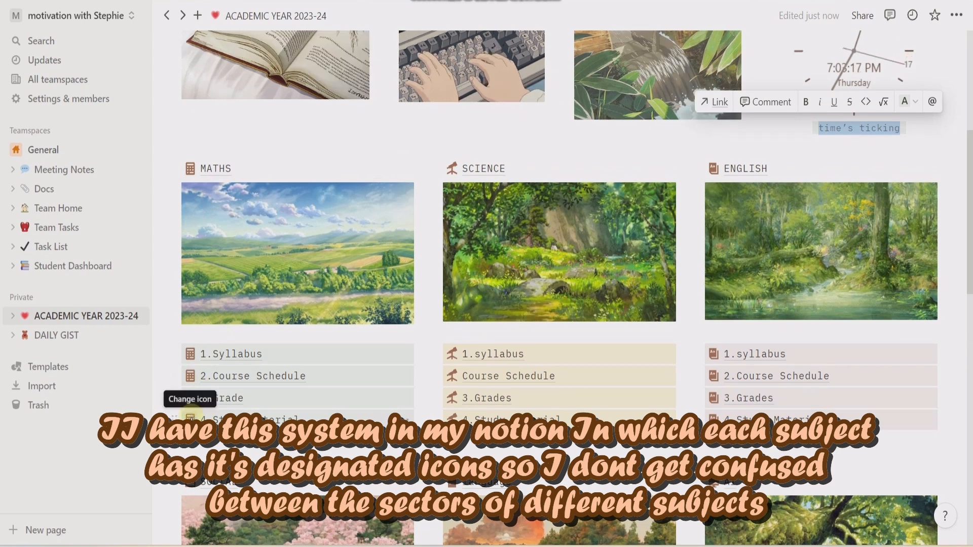
{"action": "left_click", "coordinate": [12, 317]}
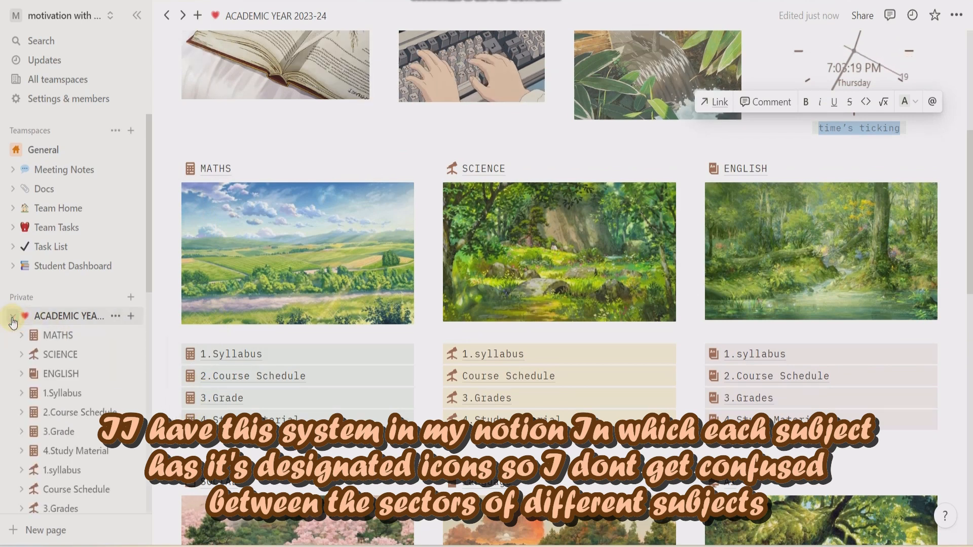
{"action": "scroll", "coordinate": [60, 355], "scroll_direction": "down", "scroll_amount": 3}
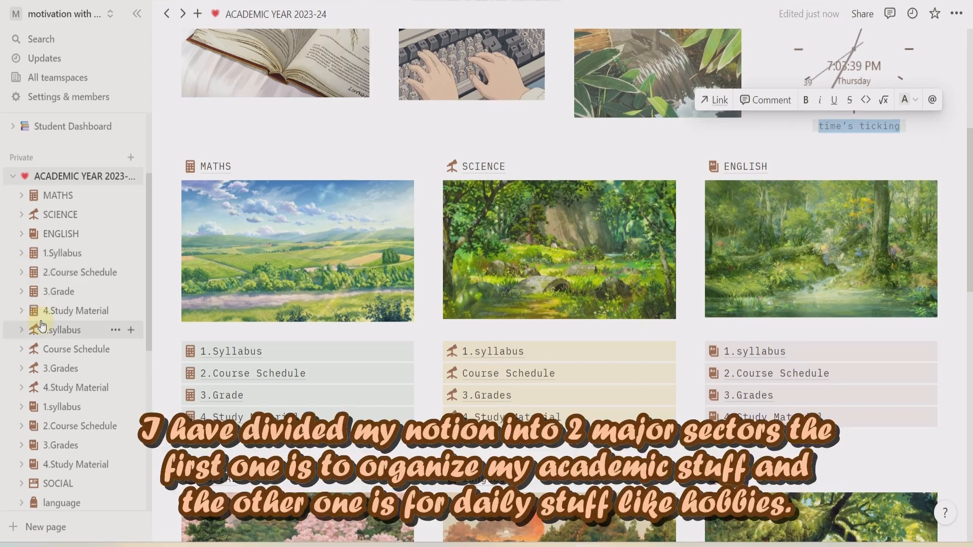
{"action": "scroll", "coordinate": [28, 218], "scroll_direction": "down", "scroll_amount": 5}
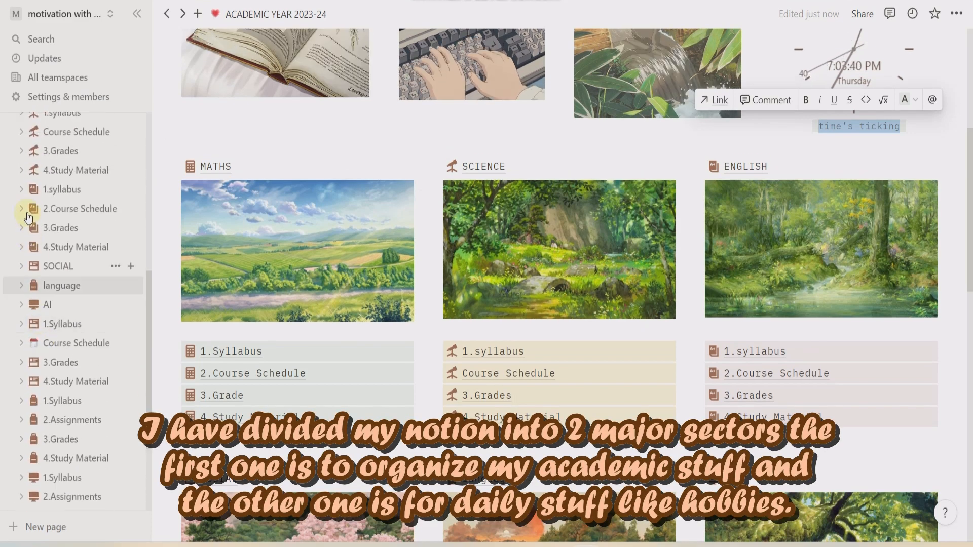
{"action": "scroll", "coordinate": [28, 218], "scroll_direction": "up", "scroll_amount": 5}
{"action": "left_click", "coordinate": [17, 165]}
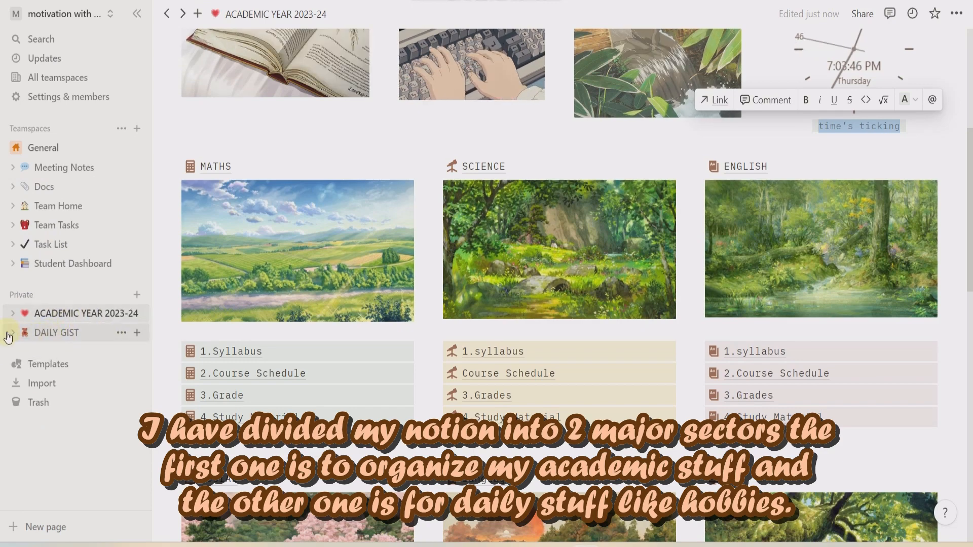
Step: Look over the whole ACADEMIC YEAR 2023-24 page, from its cover image down to the timetable
{"action": "scroll", "coordinate": [581, 226], "scroll_direction": "up", "scroll_amount": 5}
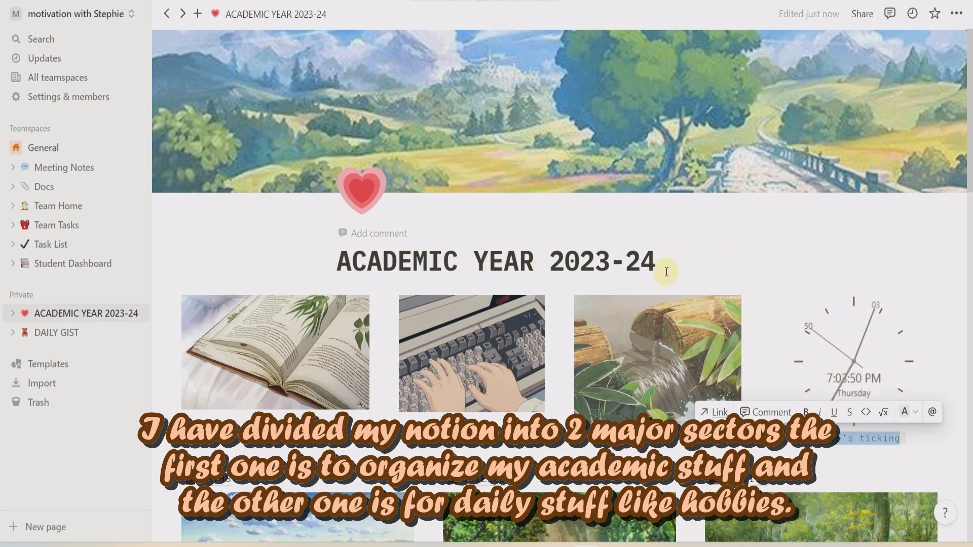
{"action": "scroll", "coordinate": [440, 319], "scroll_direction": "down", "scroll_amount": 9}
{"action": "scroll", "coordinate": [440, 319], "scroll_direction": "down", "scroll_amount": 12}
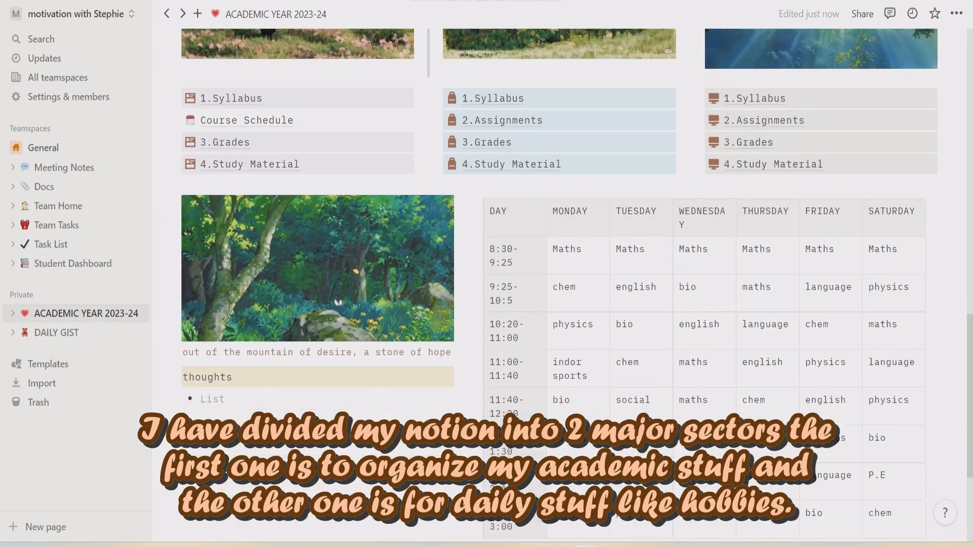
{"action": "scroll", "coordinate": [441, 320], "scroll_direction": "up", "scroll_amount": 7}
{"action": "scroll", "coordinate": [441, 320], "scroll_direction": "up", "scroll_amount": 9}
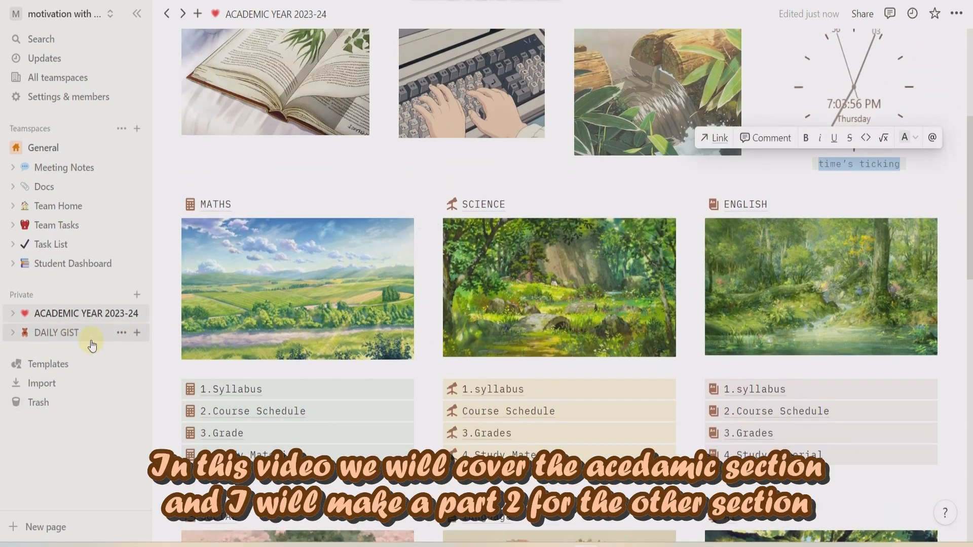
{"action": "scroll", "coordinate": [360, 365], "scroll_direction": "up", "scroll_amount": 5}
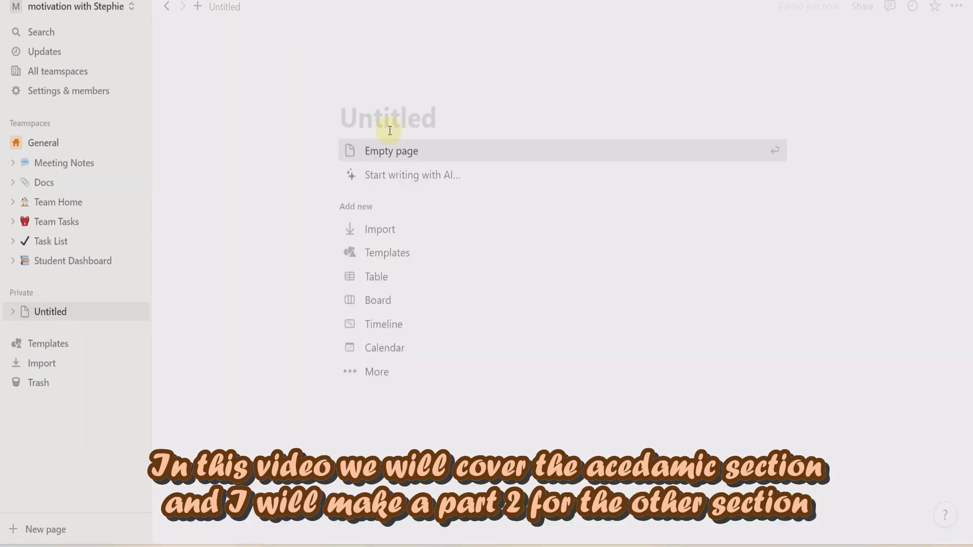
Step: Title the new untitled page "ACADEMIC YEAR 2023-24"
{"action": "type", "text": "Aca"}
{"action": "key", "text": "BackSpace"}
{"action": "key", "text": "BackSpace"}
{"action": "key", "text": "BackSpace"}
{"action": "type", "text": "ACADEMIC"}
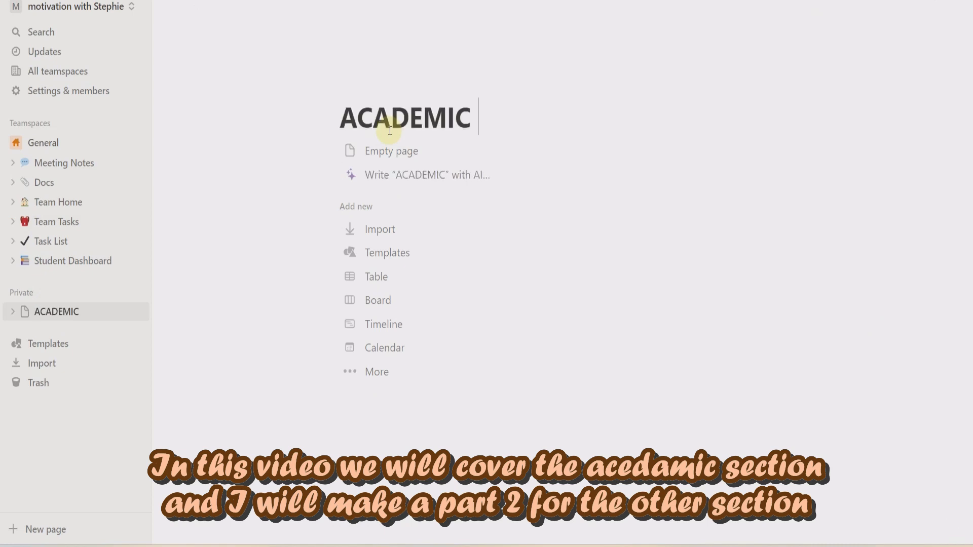
{"action": "type", "text": " YEAR 2023-2"}
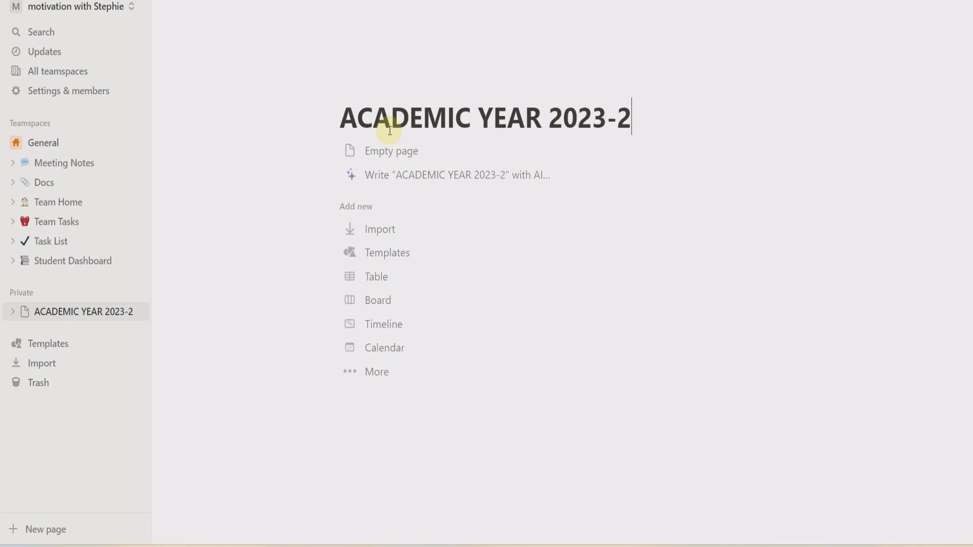
{"action": "type", "text": "4"}
Step: Set the text style of the ACADEMIC YEAR 2023-24 page to Mono
{"action": "left_click", "coordinate": [960, 6]}
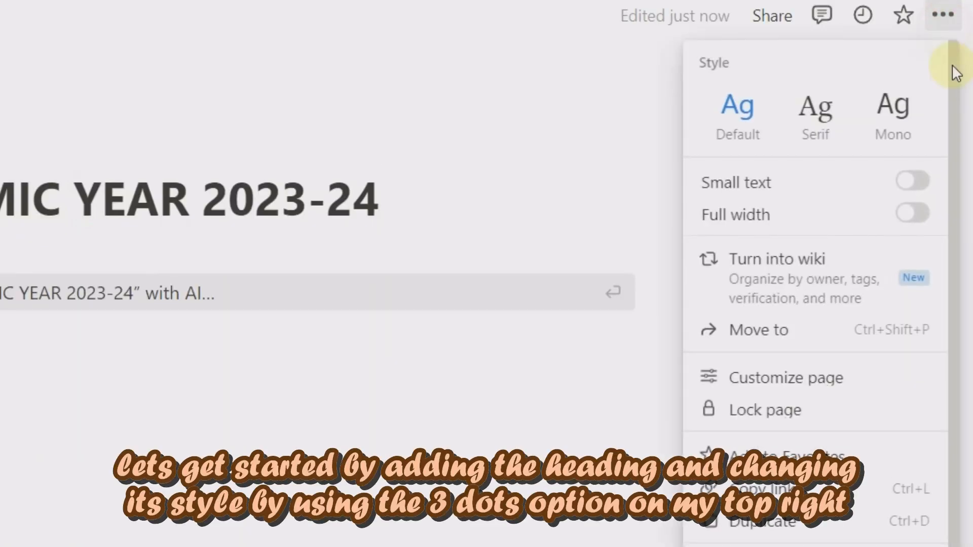
{"action": "left_click", "coordinate": [895, 123]}
{"action": "left_click", "coordinate": [507, 517]}
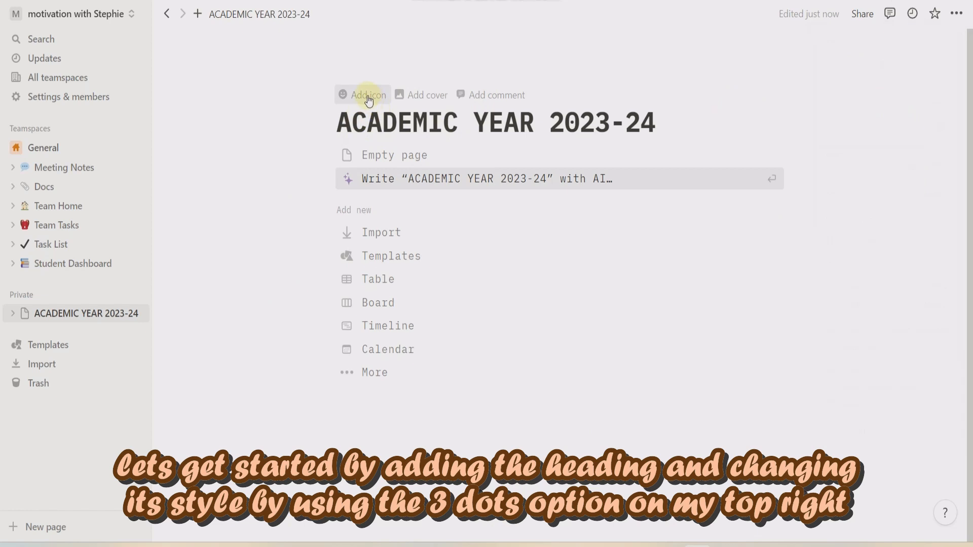
Step: Add a page icon above the ACADEMIC YEAR 2023-24 title and set it to the brown closed book
{"action": "left_click", "coordinate": [368, 100]}
{"action": "left_click", "coordinate": [369, 98]}
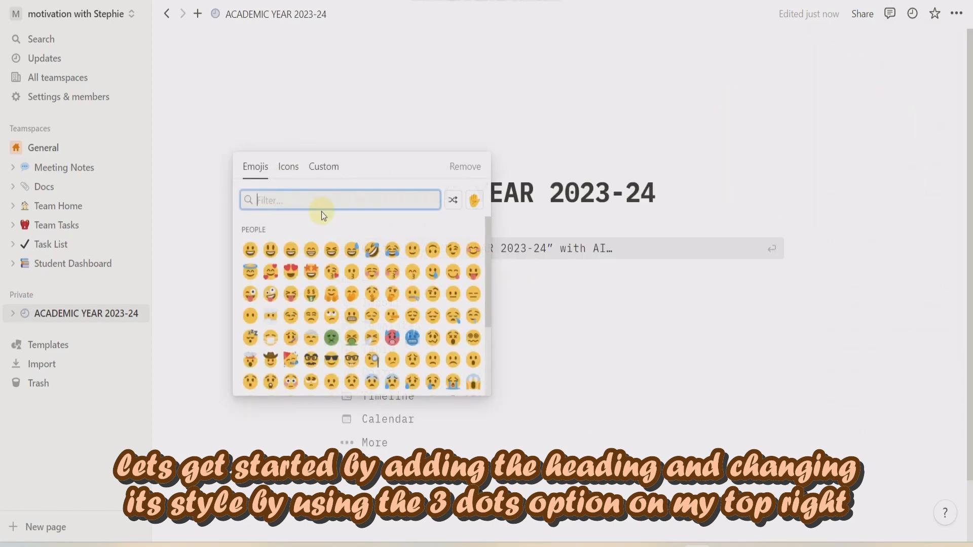
{"action": "left_click", "coordinate": [285, 165]}
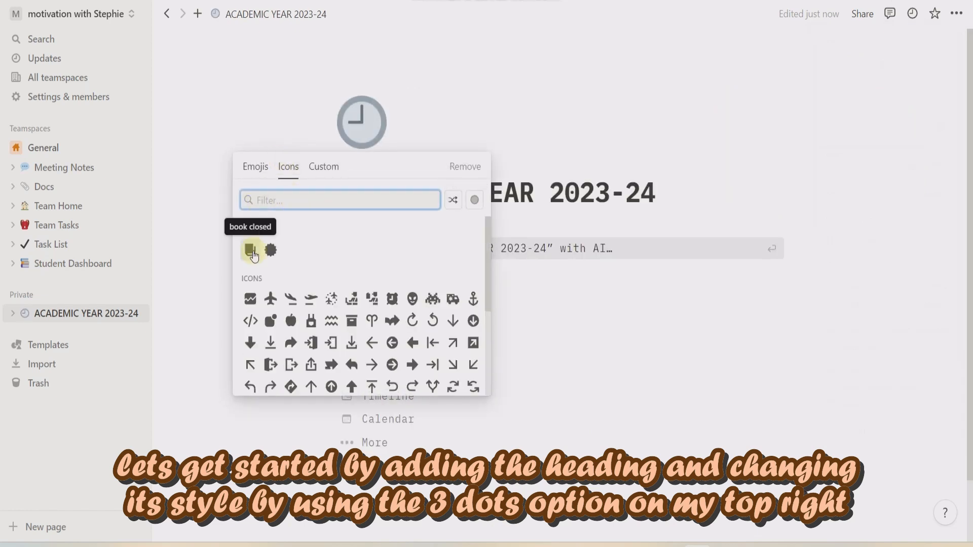
{"action": "mouse_move", "coordinate": [253, 251]}
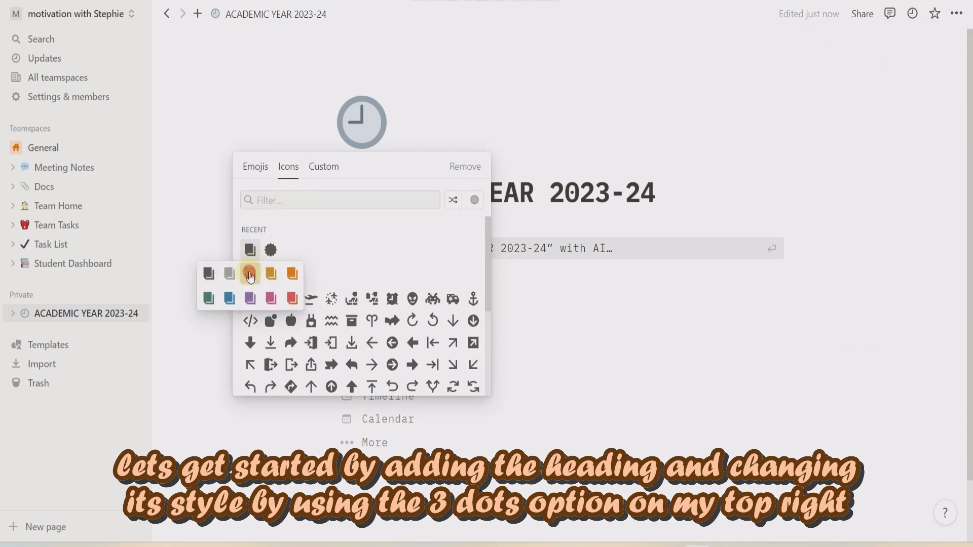
{"action": "left_click", "coordinate": [250, 273]}
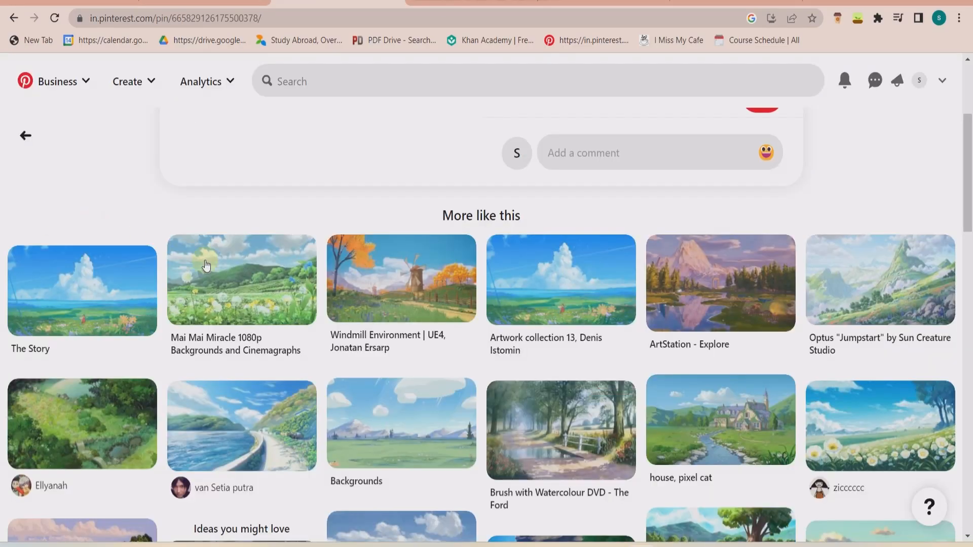
Step: Copy the image address of the tree-and-stone-path landscape on the "— dashboard" Pinterest pin
{"action": "scroll", "coordinate": [208, 327], "scroll_direction": "up", "scroll_amount": 4}
{"action": "mouse_move", "coordinate": [306, 192]}
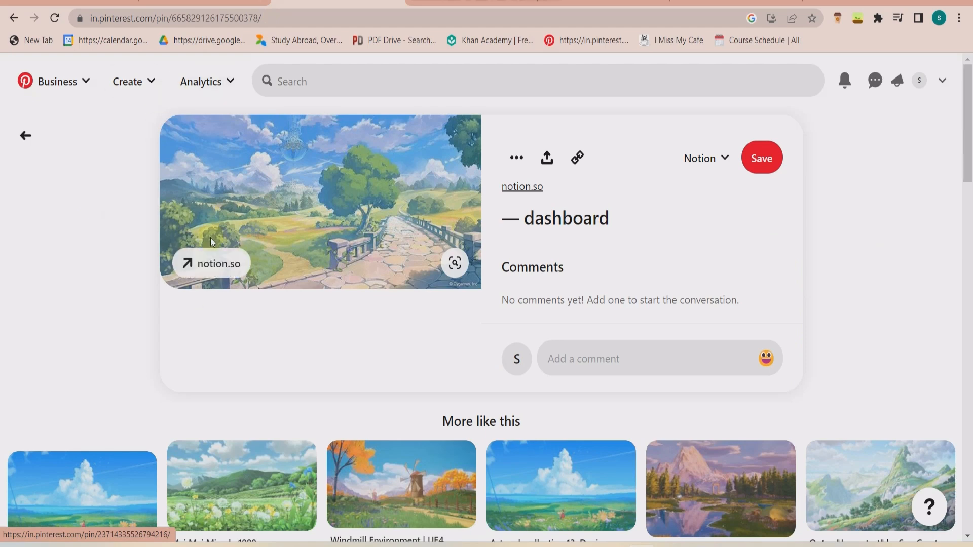
{"action": "right_click", "coordinate": [344, 185]}
{"action": "left_click", "coordinate": [406, 249]}
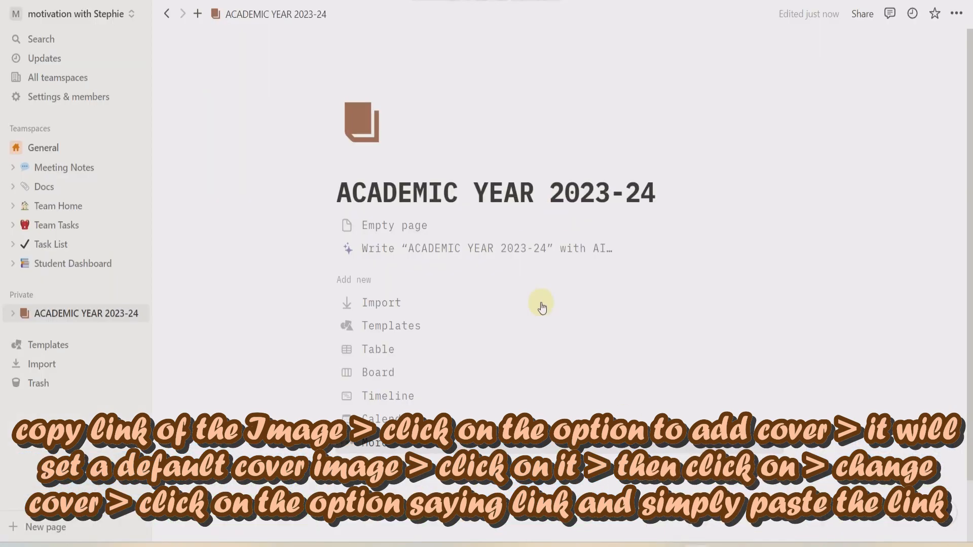
Step: In Notion, add a cover to the ACADEMIC YEAR 2023-24 page and replace the default image using the copied image link
{"action": "left_click", "coordinate": [367, 163]}
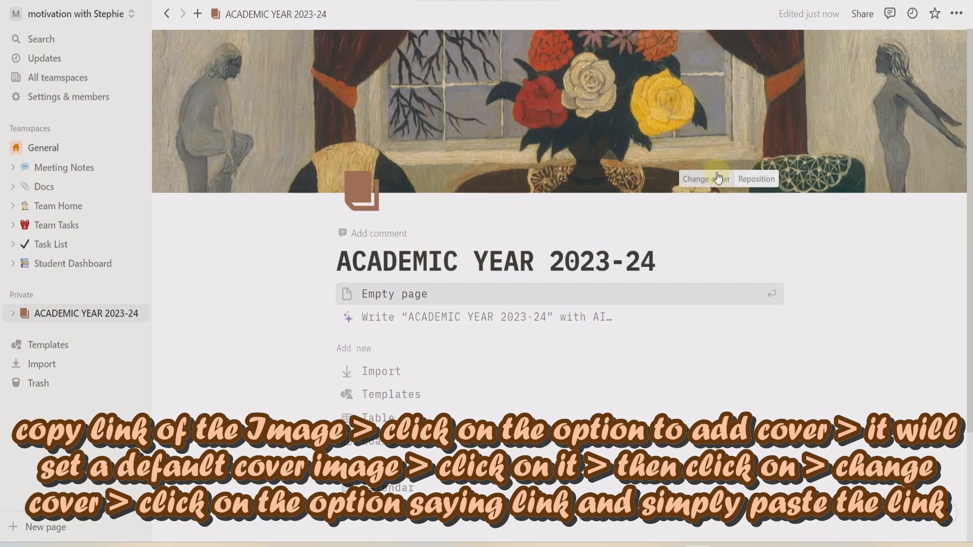
{"action": "left_click", "coordinate": [716, 178]}
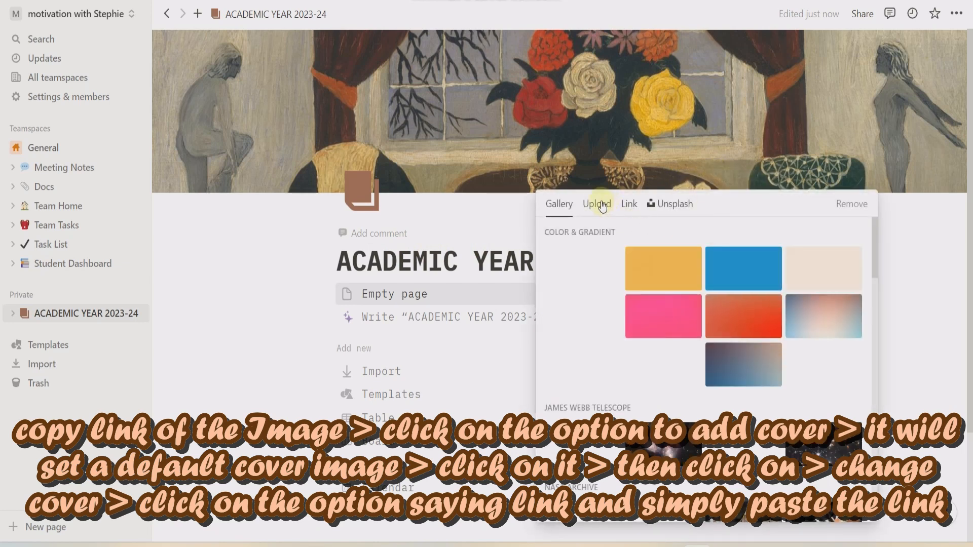
{"action": "left_click", "coordinate": [596, 204]}
{"action": "left_click", "coordinate": [631, 205]}
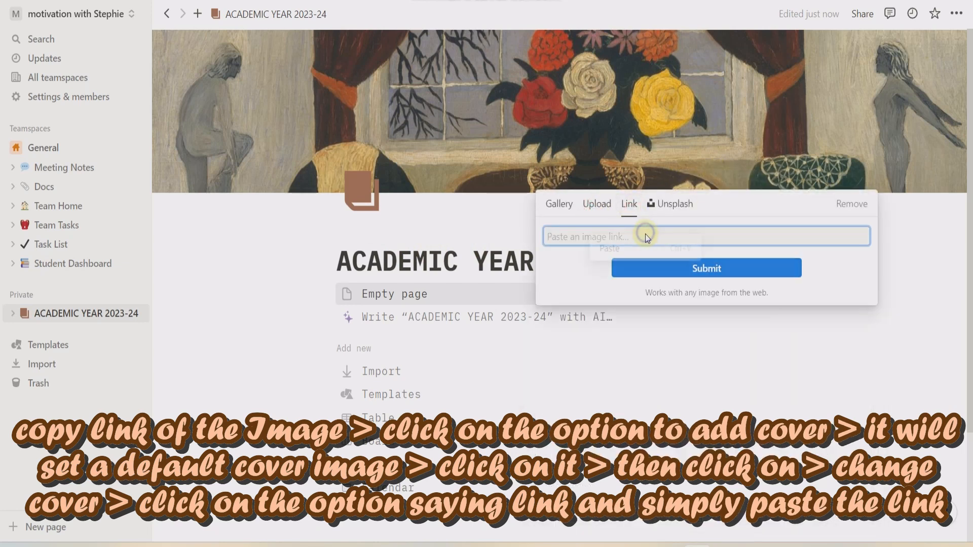
{"action": "left_click", "coordinate": [609, 249]}
{"action": "left_click", "coordinate": [677, 267]}
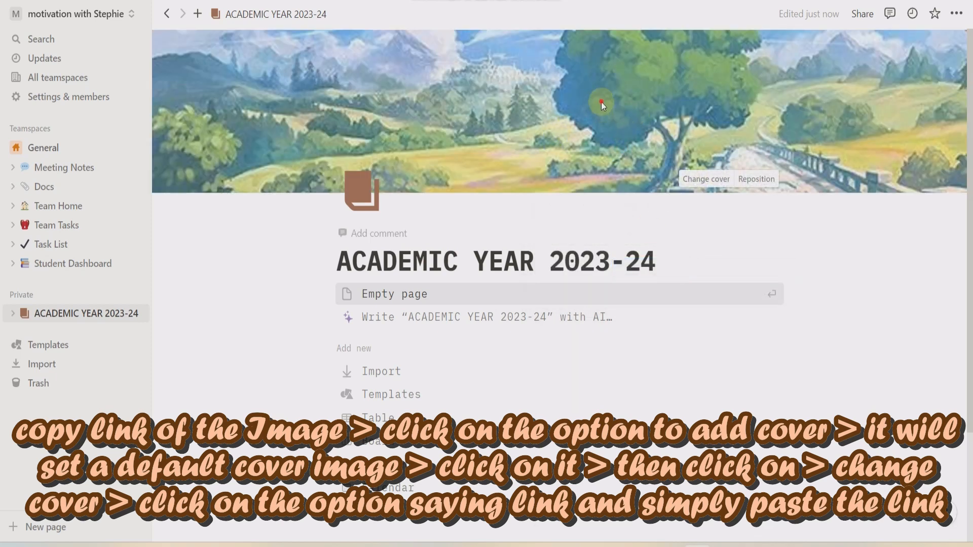
Step: Make ACADEMIC YEAR 2023-24 an empty page and insert a sub-page block below its title
{"action": "left_click", "coordinate": [780, 296]}
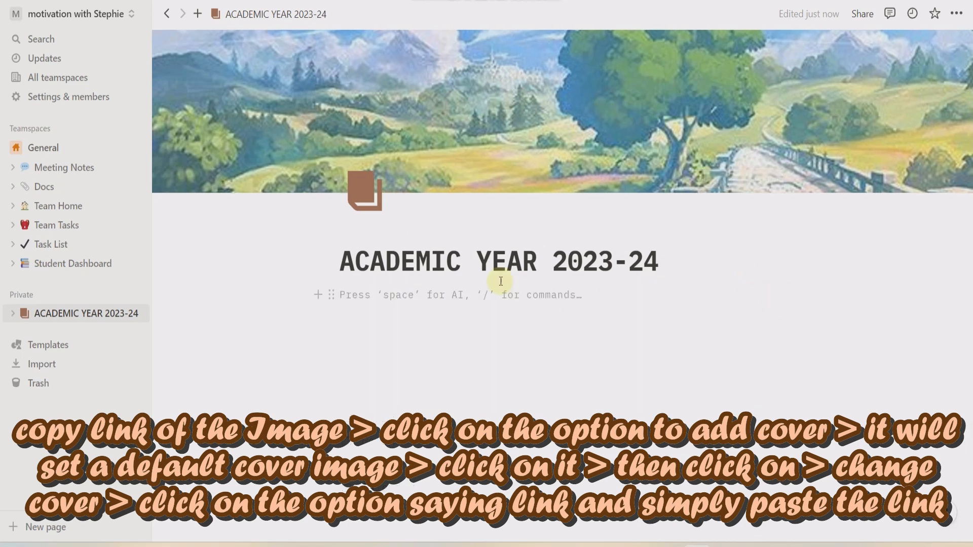
{"action": "left_click", "coordinate": [320, 297]}
{"action": "left_click", "coordinate": [318, 274]}
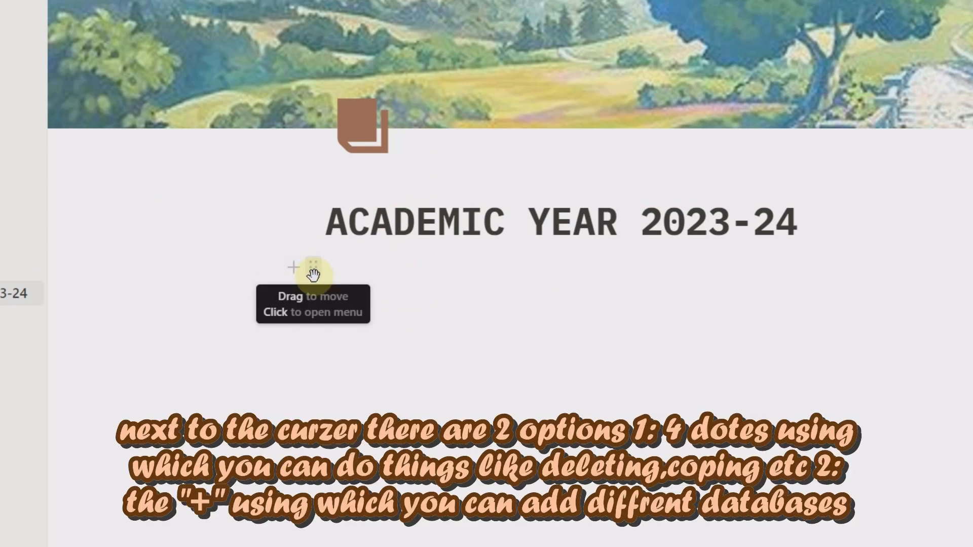
{"action": "left_click", "coordinate": [295, 270]}
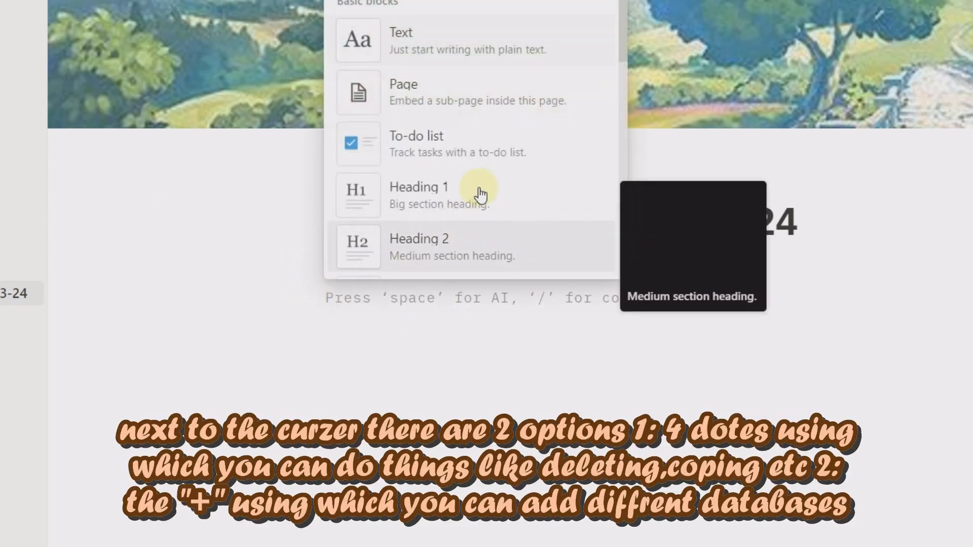
{"action": "scroll", "coordinate": [479, 190], "scroll_direction": "down", "scroll_amount": 5}
{"action": "scroll", "coordinate": [476, 187], "scroll_direction": "down", "scroll_amount": 3}
{"action": "scroll", "coordinate": [406, 196], "scroll_direction": "up", "scroll_amount": 6}
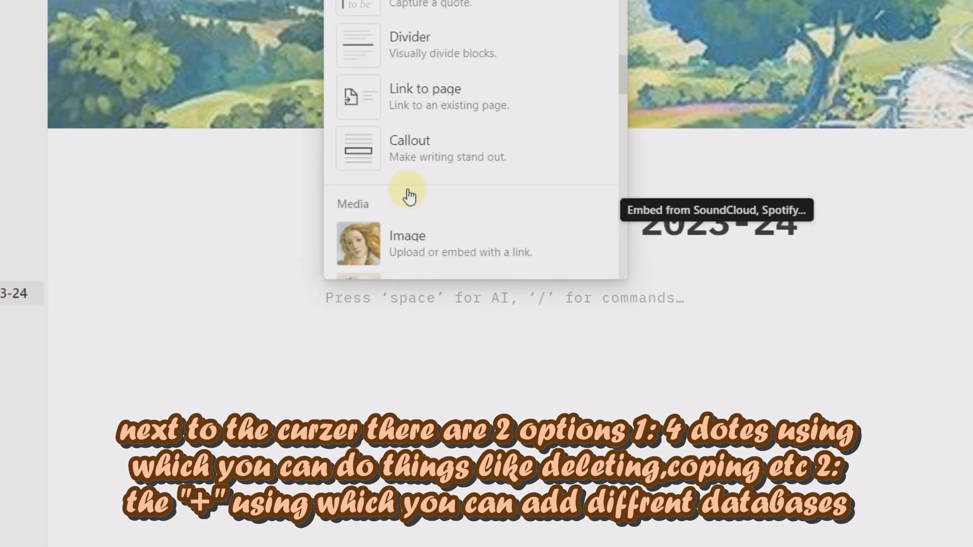
{"action": "scroll", "coordinate": [410, 195], "scroll_direction": "up", "scroll_amount": 2}
{"action": "left_click", "coordinate": [397, 86]}
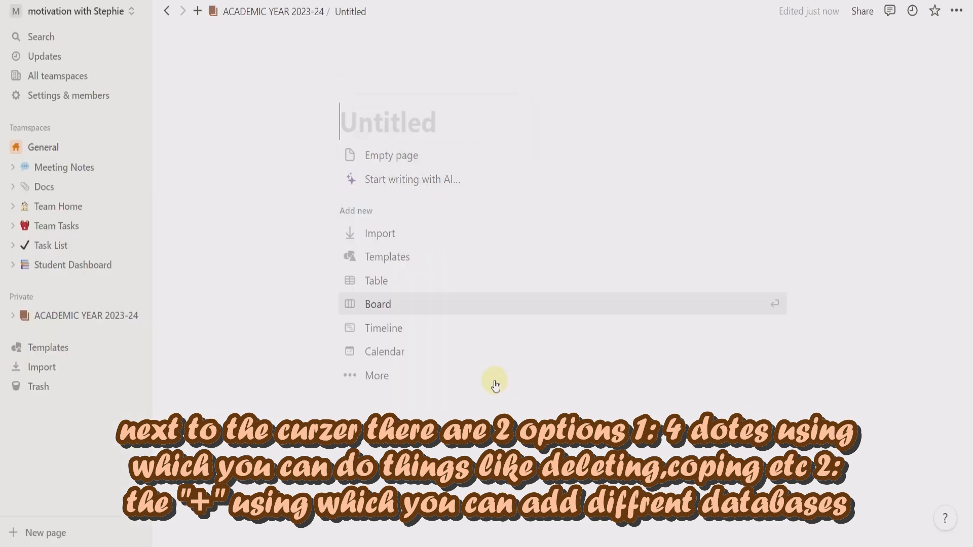
Step: Title the untitled sub-page "MATHS" and return to the ACADEMIC YEAR 2023-24 page
{"action": "left_click", "coordinate": [100, 317]}
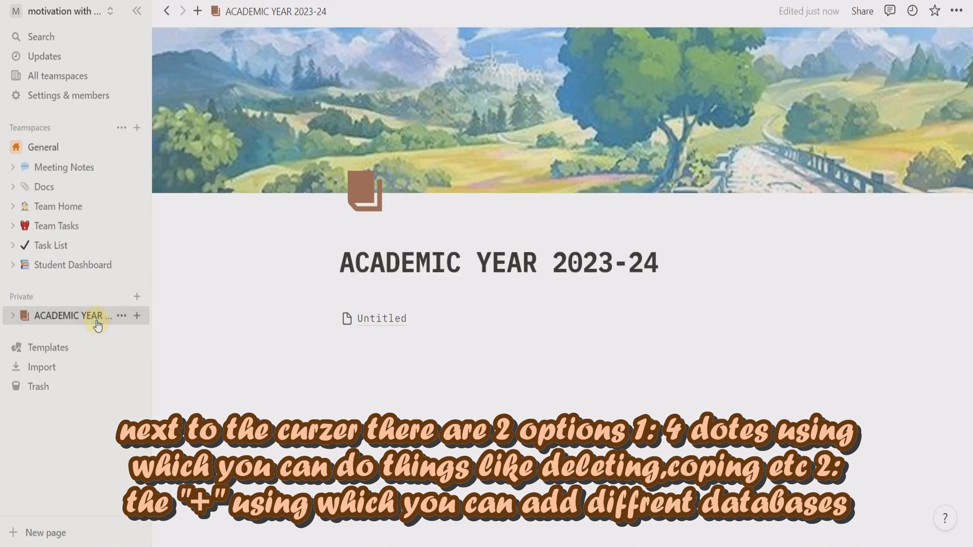
{"action": "left_click", "coordinate": [375, 317]}
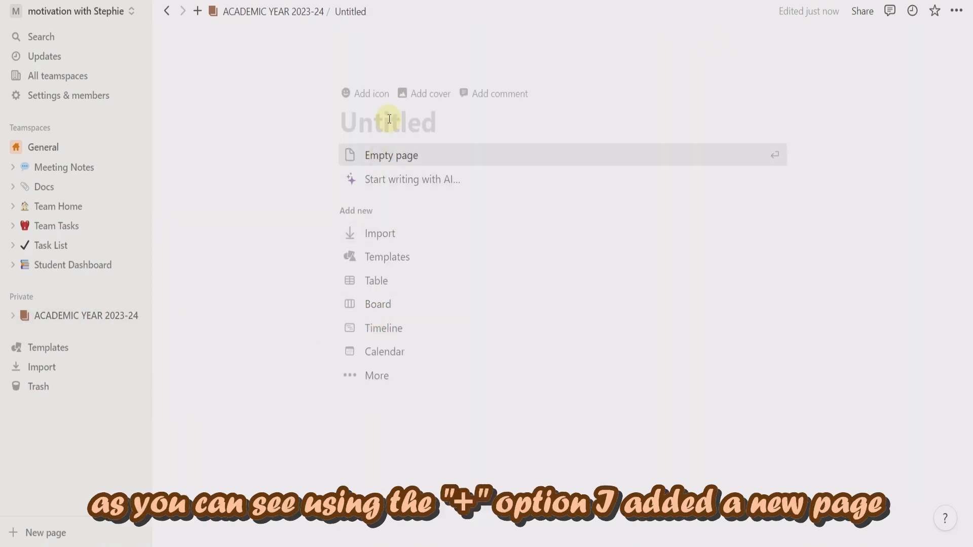
{"action": "type", "text": "MATHS"}
{"action": "key", "text": "Return"}
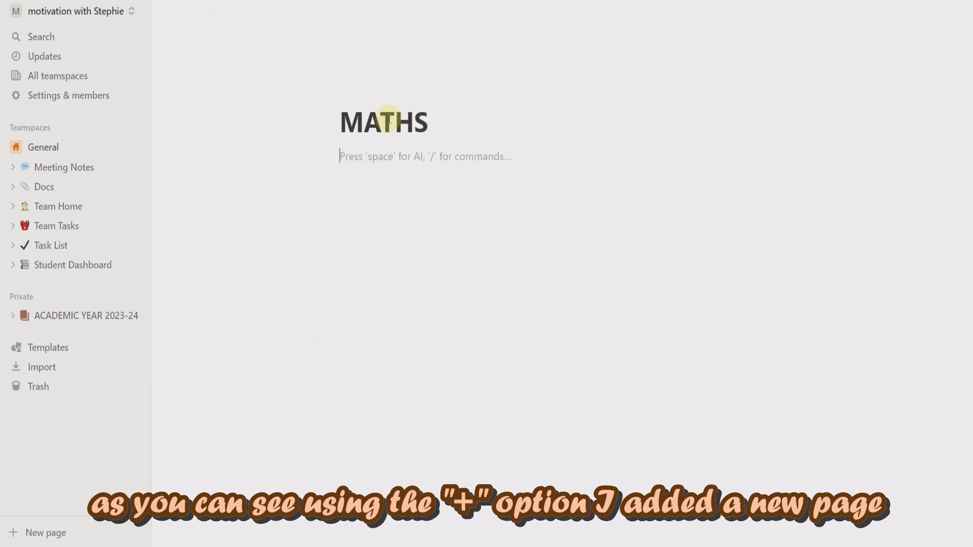
{"action": "left_click", "coordinate": [41, 316]}
Step: Try to move the MATHS page block out into the page's left margin
{"action": "left_click_drag", "start_coordinate": [329, 319], "coordinate": [293, 323]}
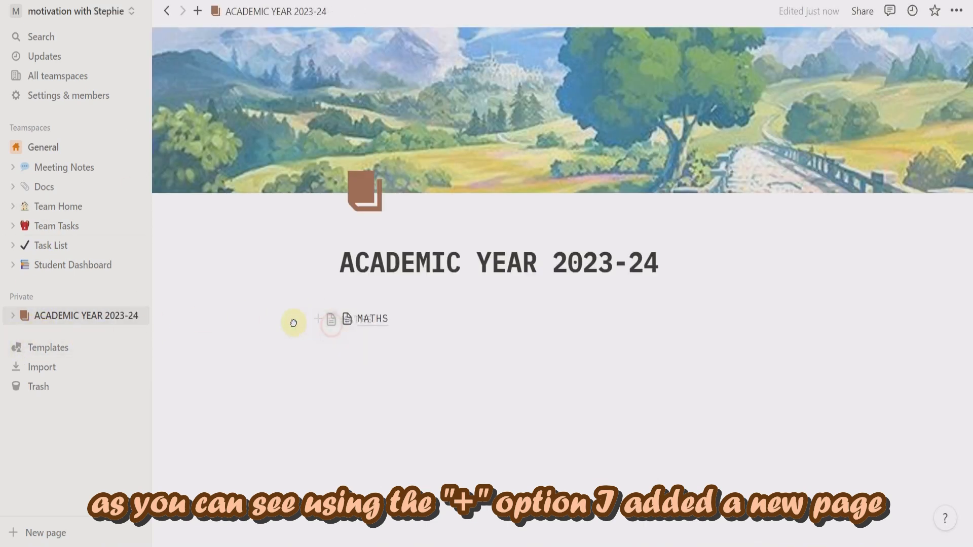
{"action": "left_click_drag", "start_coordinate": [224, 319], "coordinate": [301, 320]}
{"action": "left_click", "coordinate": [304, 319]}
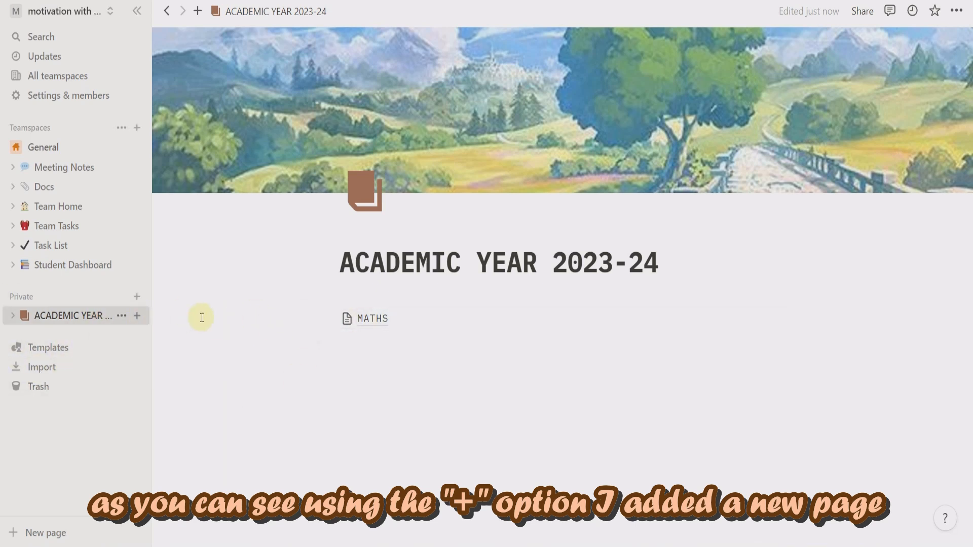
Step: Add a sub-page titled "SCIENCE" to ACADEMIC YEAR 2023-24 and place it in a column to the right of MATHS
{"action": "left_click", "coordinate": [317, 345]}
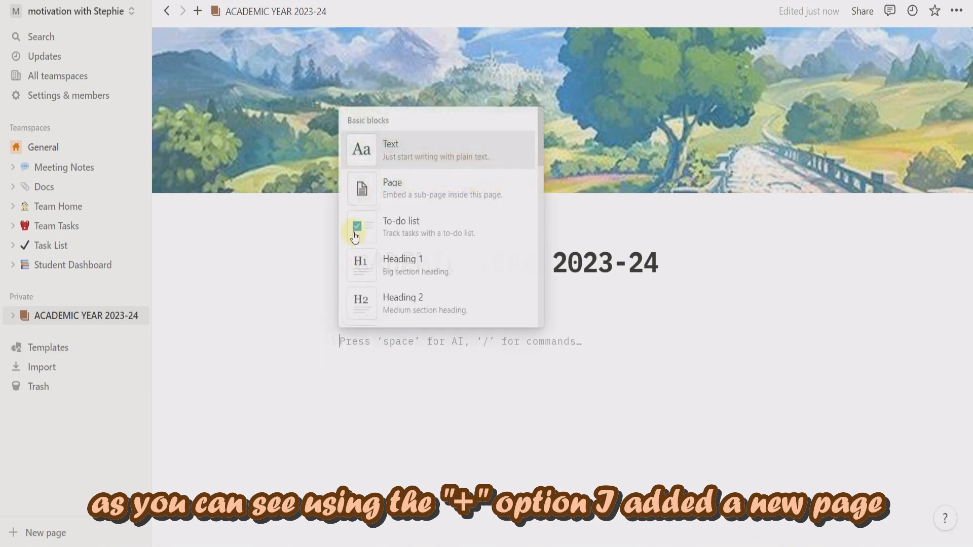
{"action": "left_click", "coordinate": [358, 184]}
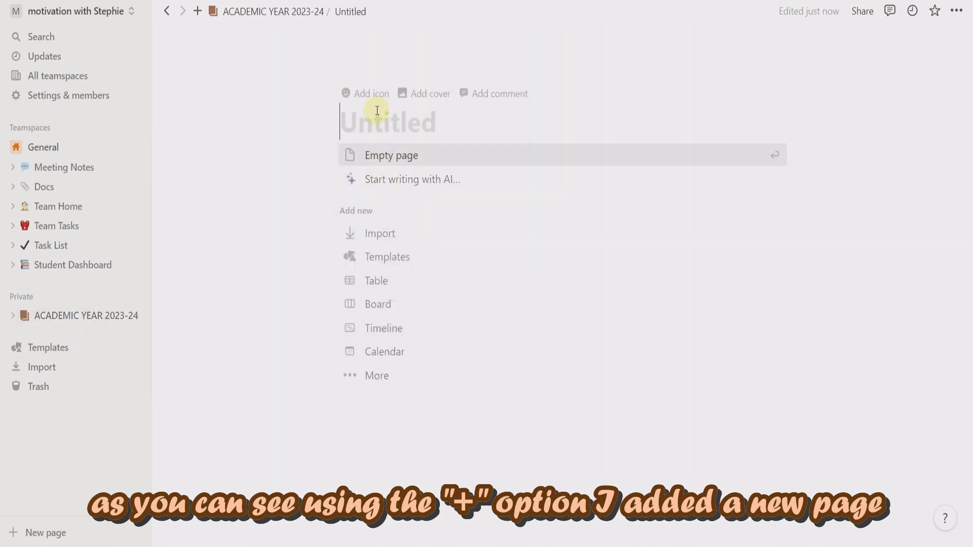
{"action": "type", "text": "SCIENCE"}
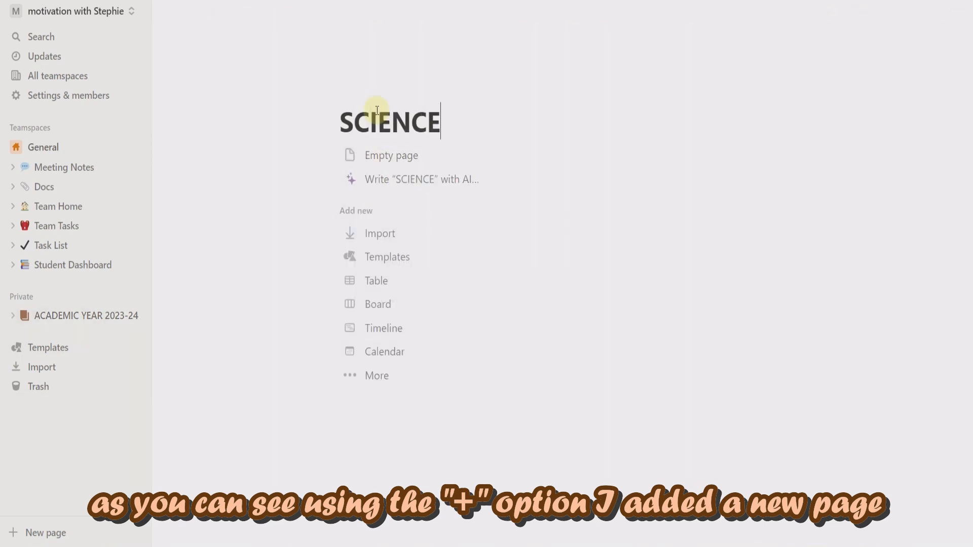
{"action": "left_click", "coordinate": [87, 315]}
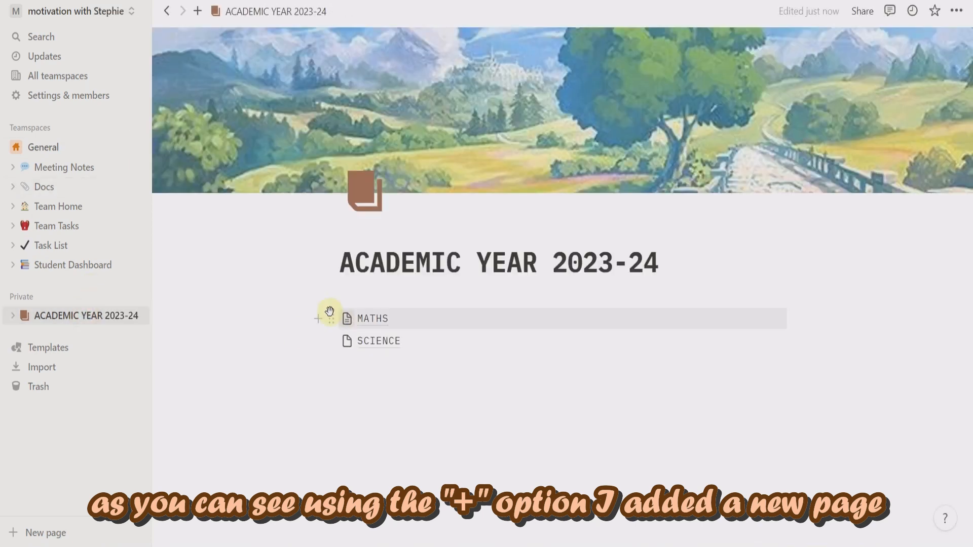
{"action": "left_click_drag", "start_coordinate": [332, 341], "coordinate": [788, 322]}
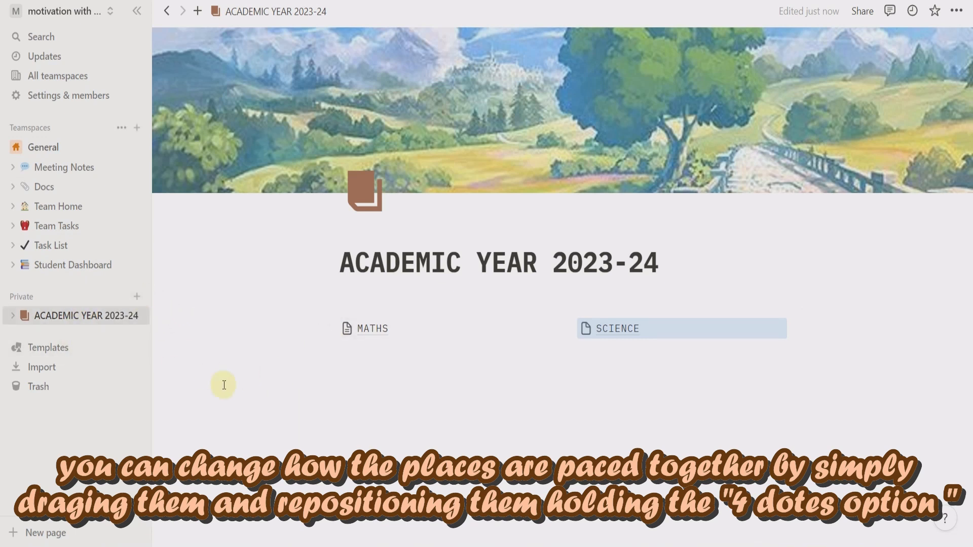
Step: Add a sub-page titled "ENGLISH" to ACADEMIC YEAR 2023-24 and place it in a third column to the right of SCIENCE
{"action": "left_click", "coordinate": [309, 381]}
{"action": "left_click", "coordinate": [316, 361]}
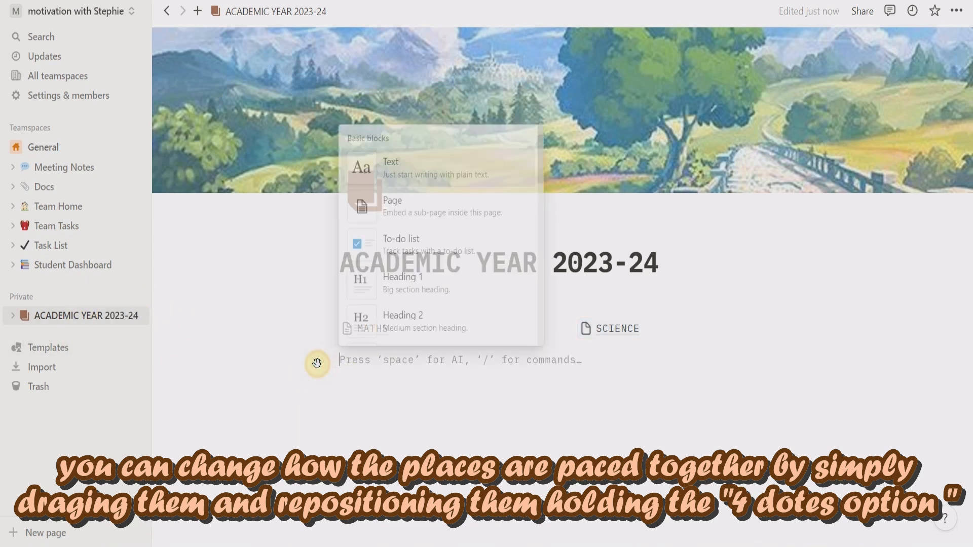
{"action": "left_click", "coordinate": [388, 215]}
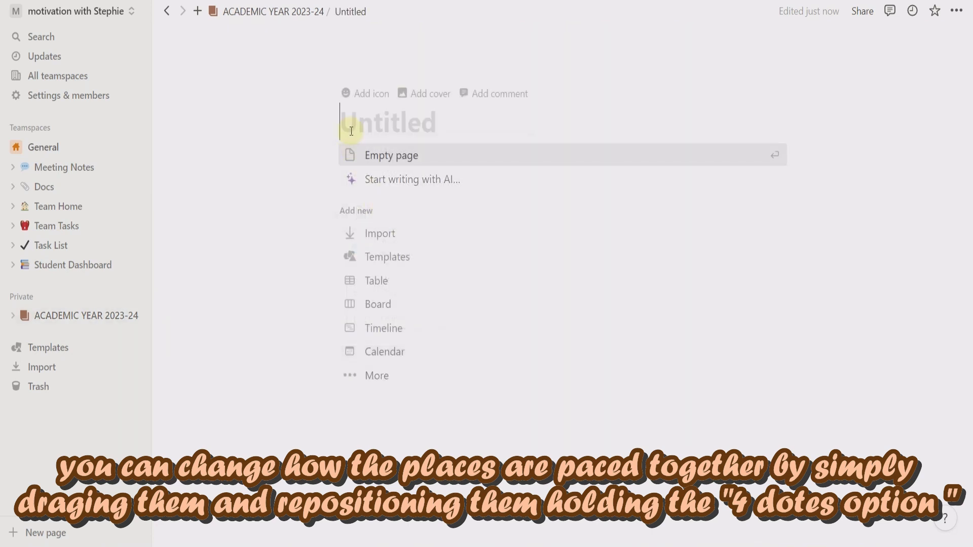
{"action": "type", "text": "ENGLISH"}
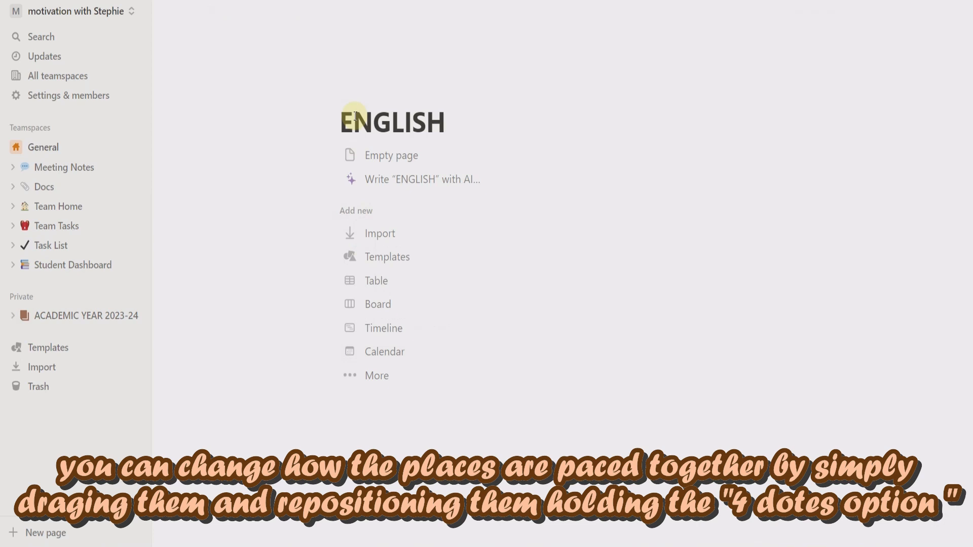
{"action": "left_click", "coordinate": [57, 314]}
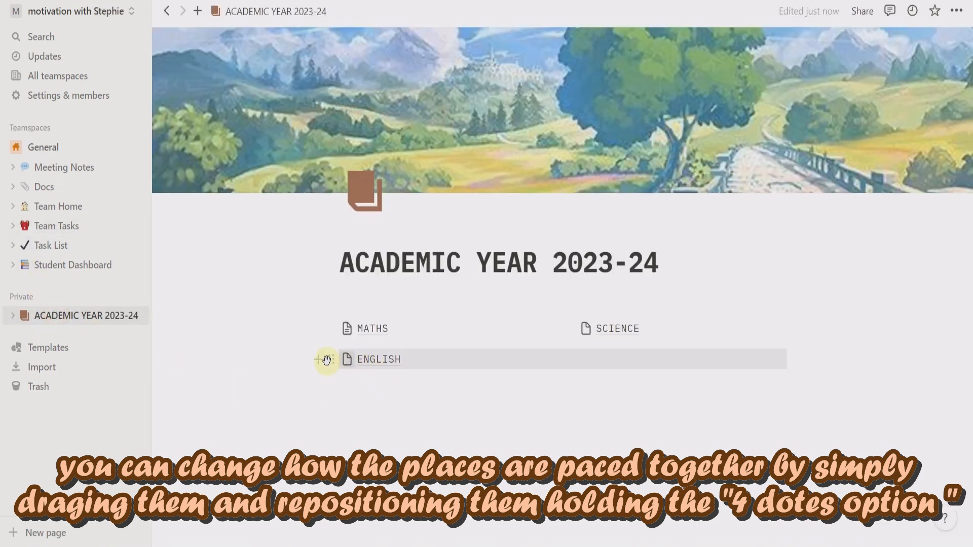
{"action": "left_click_drag", "start_coordinate": [668, 356], "coordinate": [799, 326]}
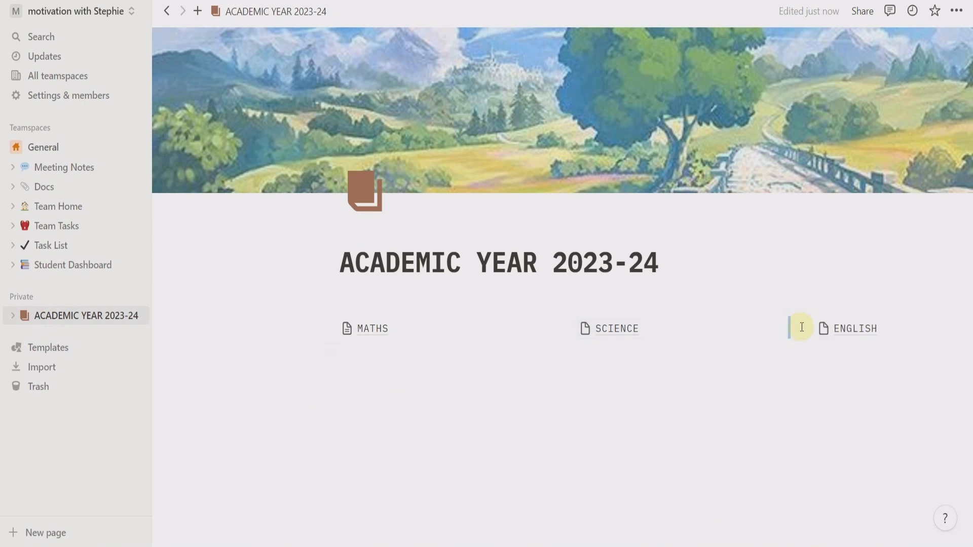
Step: Widen the row of MATHS, SCIENCE and ENGLISH columns outward beyond the title's left edge
{"action": "left_click", "coordinate": [306, 323]}
{"action": "left_click_drag", "start_coordinate": [330, 330], "coordinate": [210, 314]}
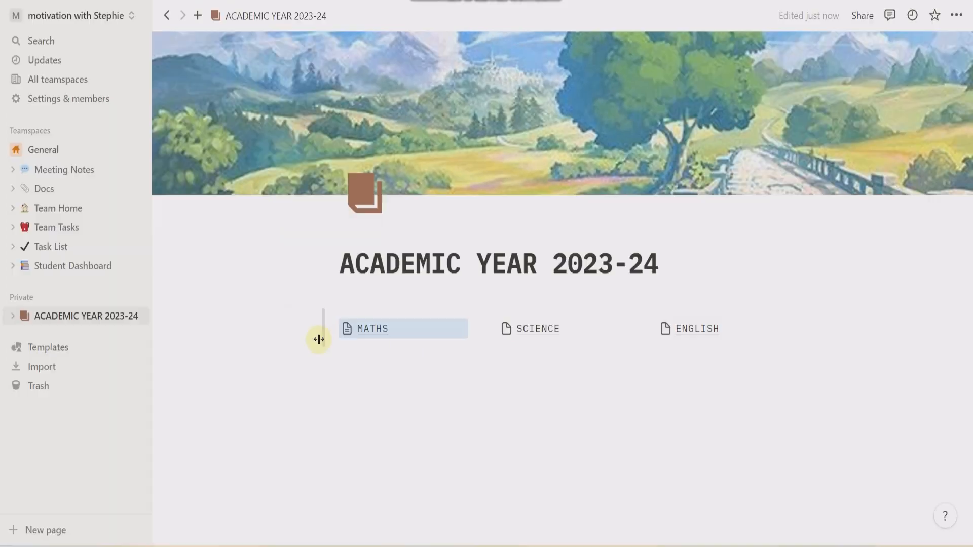
{"action": "left_click_drag", "start_coordinate": [318, 339], "coordinate": [177, 339]}
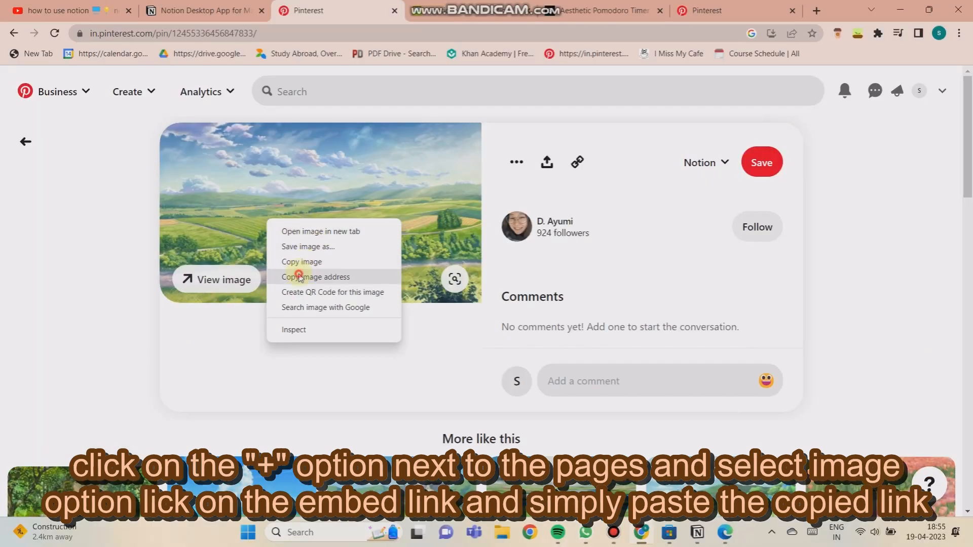
Step: Copy the address of the green countryside image on Pinterest and embed it by link below MATHS in Notion
{"action": "left_click", "coordinate": [299, 277]}
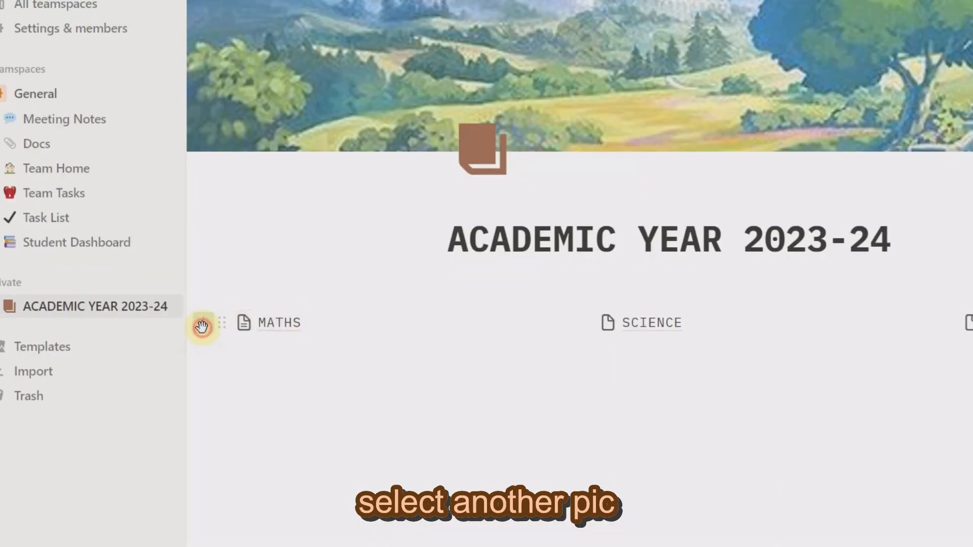
{"action": "left_click", "coordinate": [202, 327]}
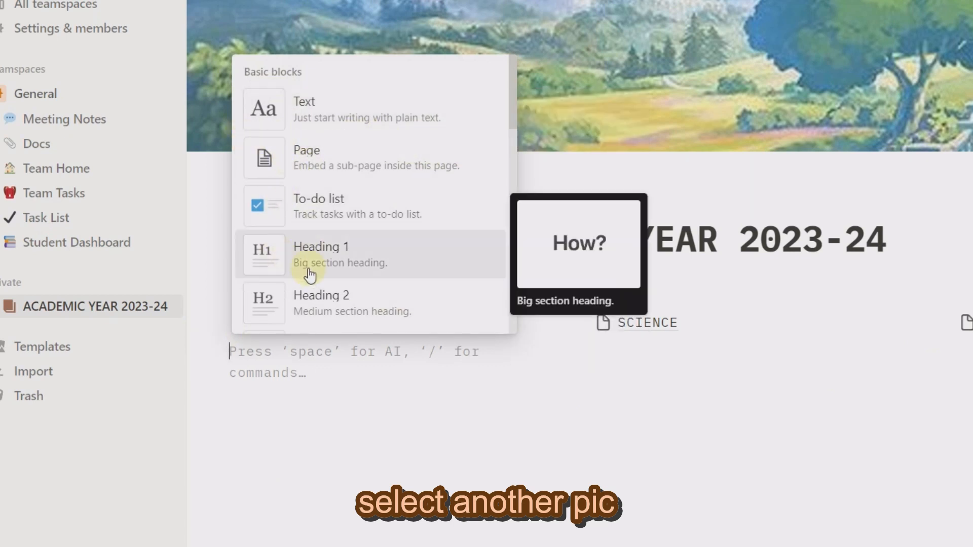
{"action": "scroll", "coordinate": [310, 273], "scroll_direction": "down", "scroll_amount": 10}
{"action": "left_click", "coordinate": [305, 292]}
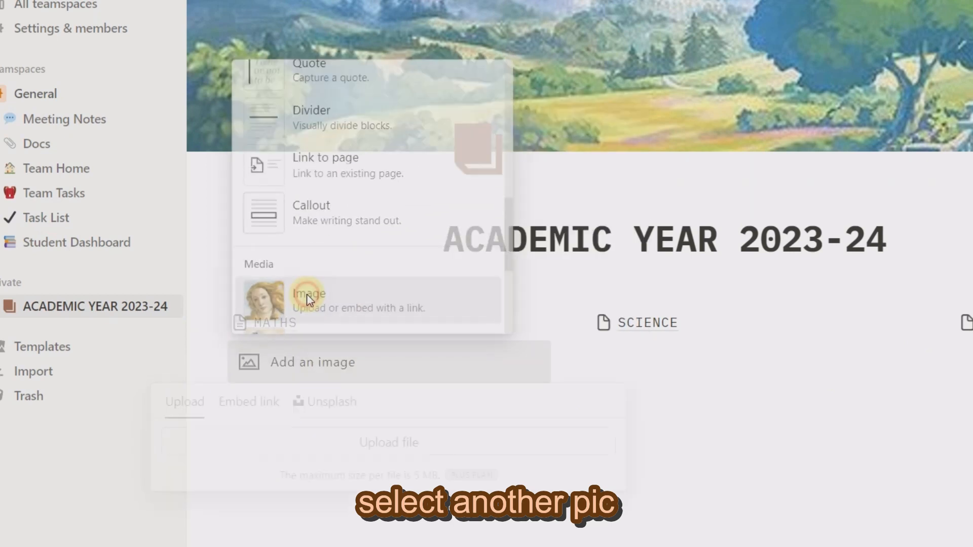
{"action": "left_click", "coordinate": [245, 403]}
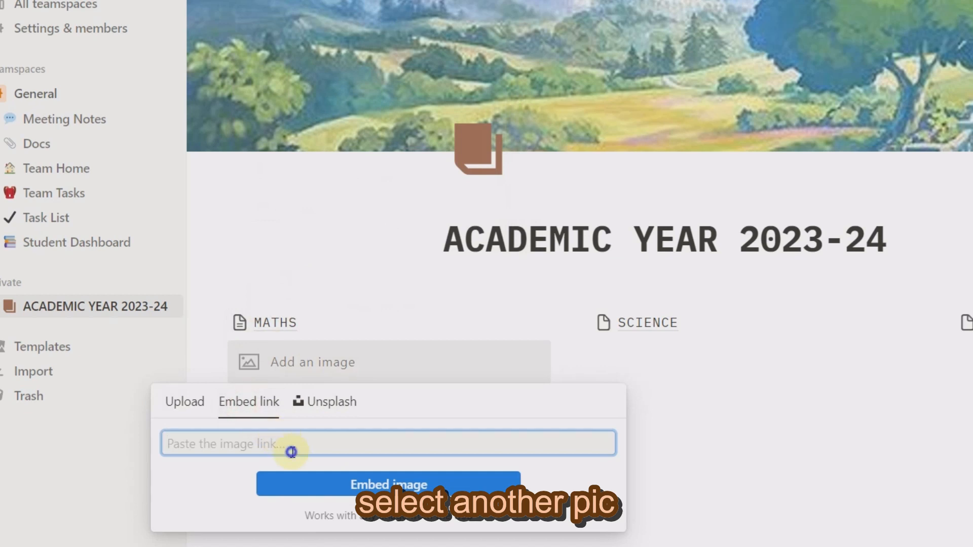
{"action": "right_click", "coordinate": [292, 452]}
{"action": "left_click", "coordinate": [256, 467]}
{"action": "left_click", "coordinate": [379, 485]}
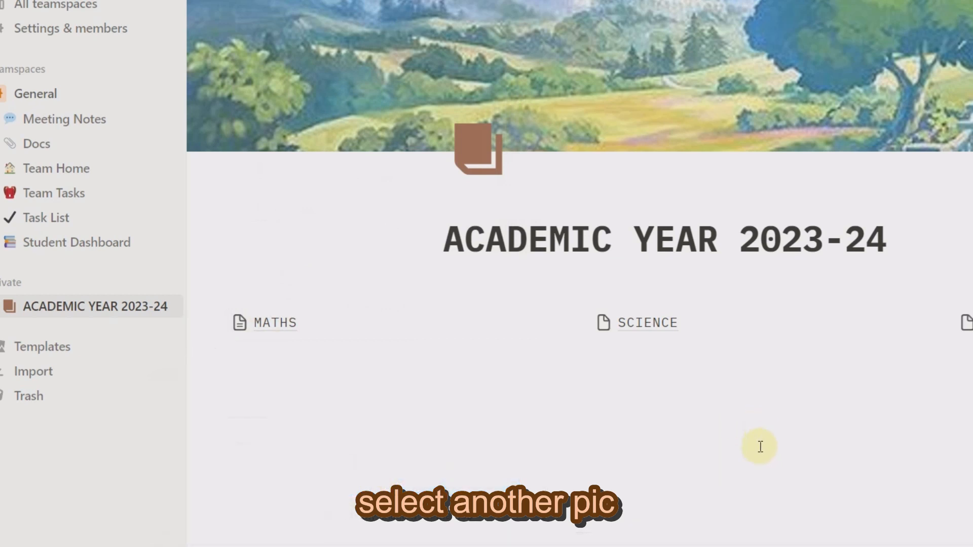
Step: Give the MATHS page a brown calculator icon
{"action": "scroll", "coordinate": [380, 446], "scroll_direction": "down", "scroll_amount": 2}
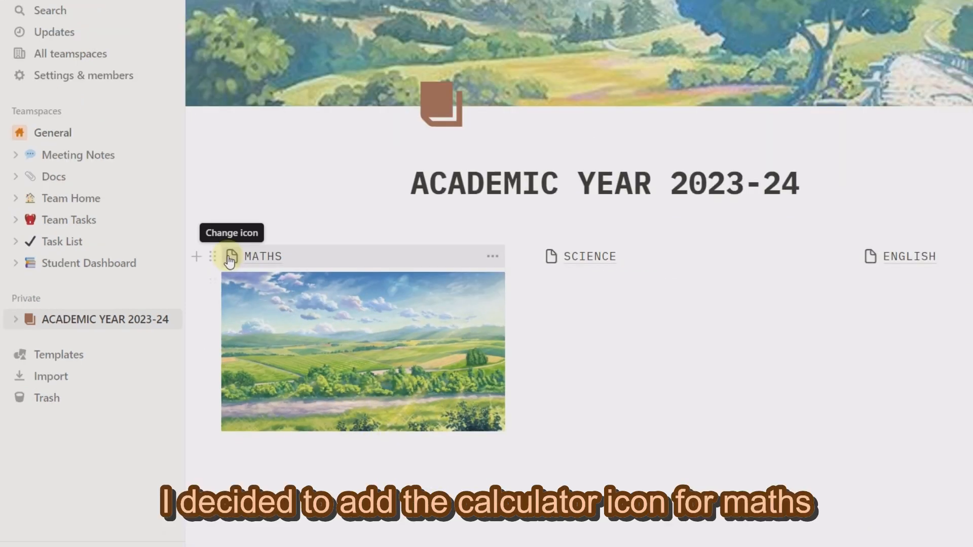
{"action": "left_click", "coordinate": [236, 233]}
{"action": "left_click", "coordinate": [138, 286]}
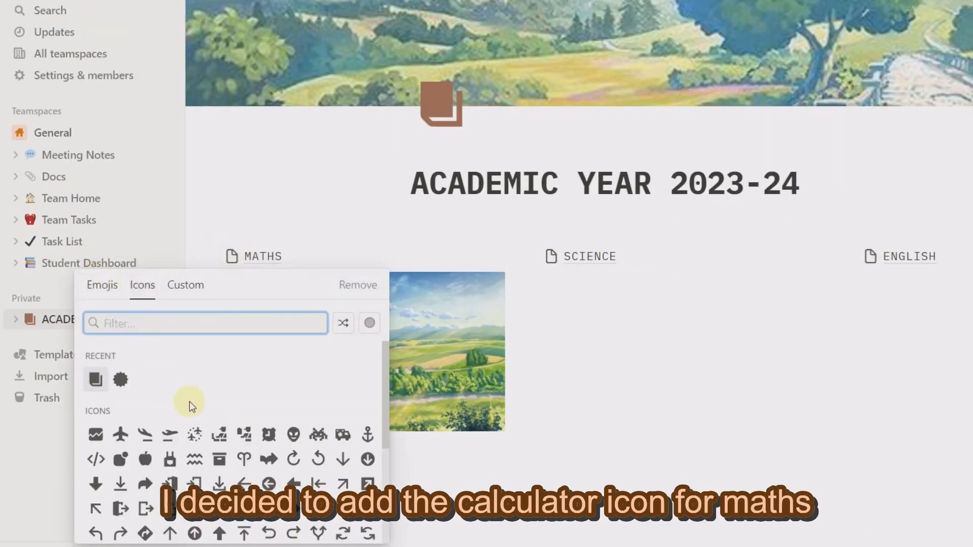
{"action": "scroll", "coordinate": [203, 441], "scroll_direction": "down", "scroll_amount": 2}
{"action": "scroll", "coordinate": [218, 456], "scroll_direction": "down", "scroll_amount": 2}
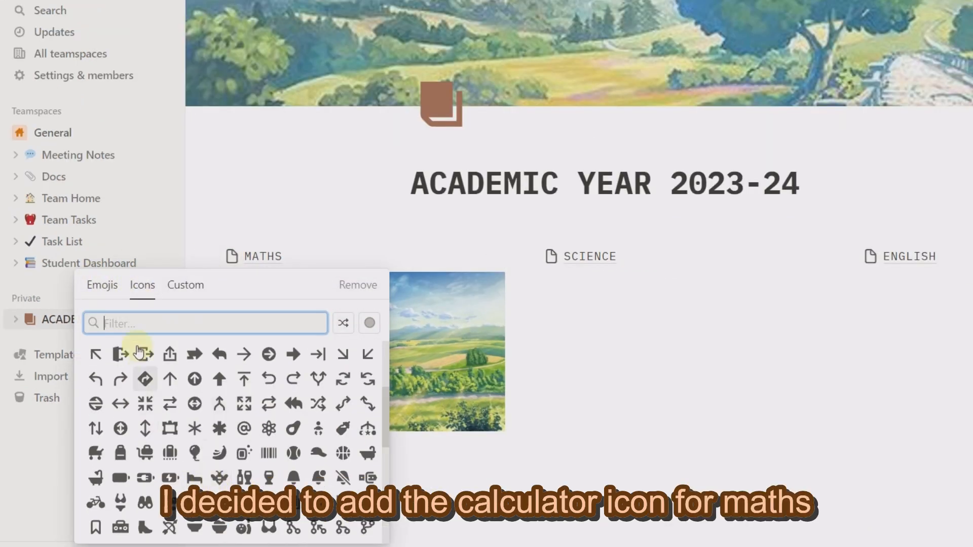
{"action": "type", "text": "mag"}
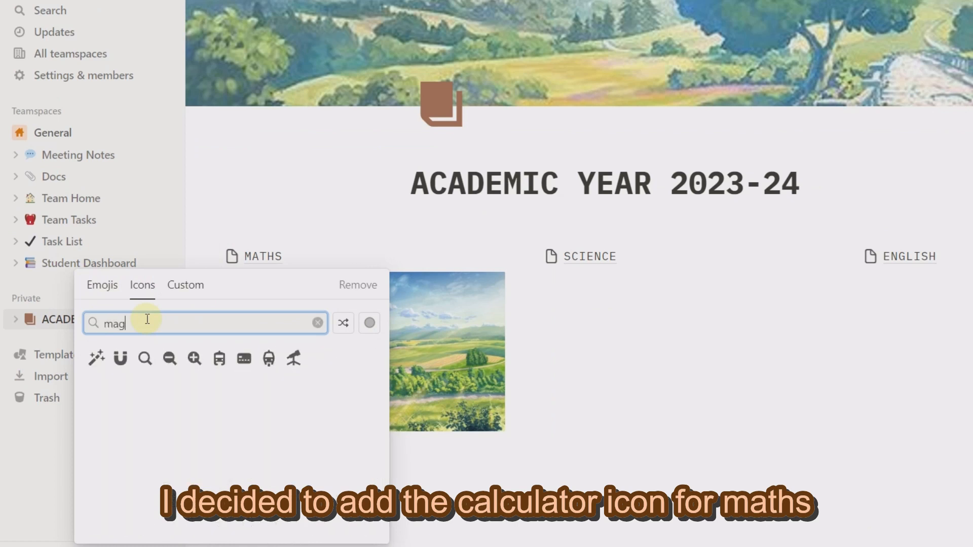
{"action": "left_click", "coordinate": [302, 369]}
{"action": "left_click", "coordinate": [268, 385]}
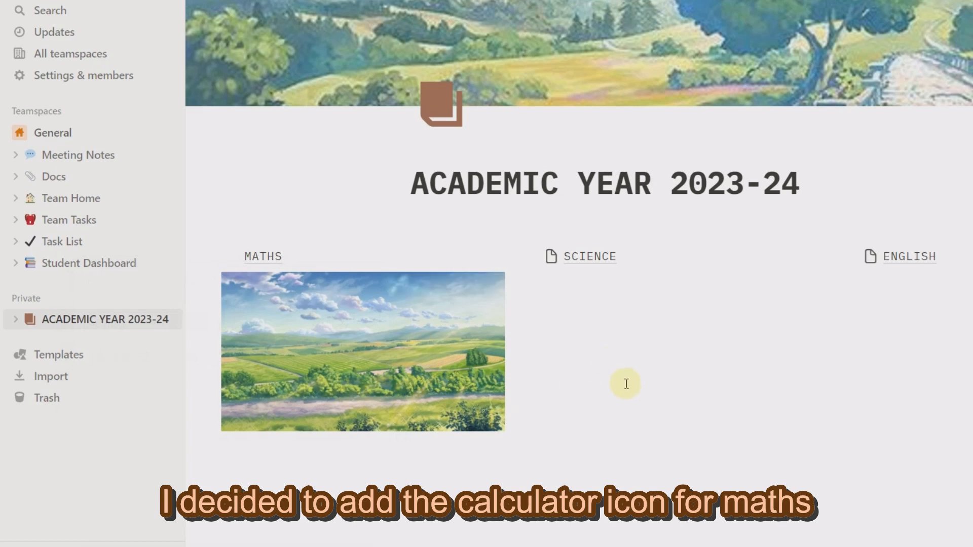
Step: Give the SCIENCE page a brown telescope icon and the ENGLISH page a brown "book school" icon
{"action": "left_click", "coordinate": [532, 256]}
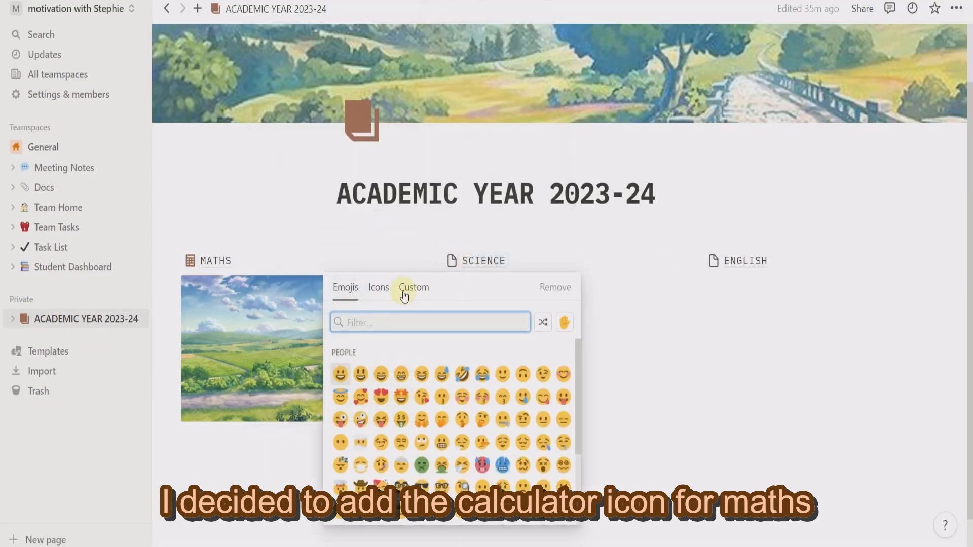
{"action": "left_click", "coordinate": [380, 286]}
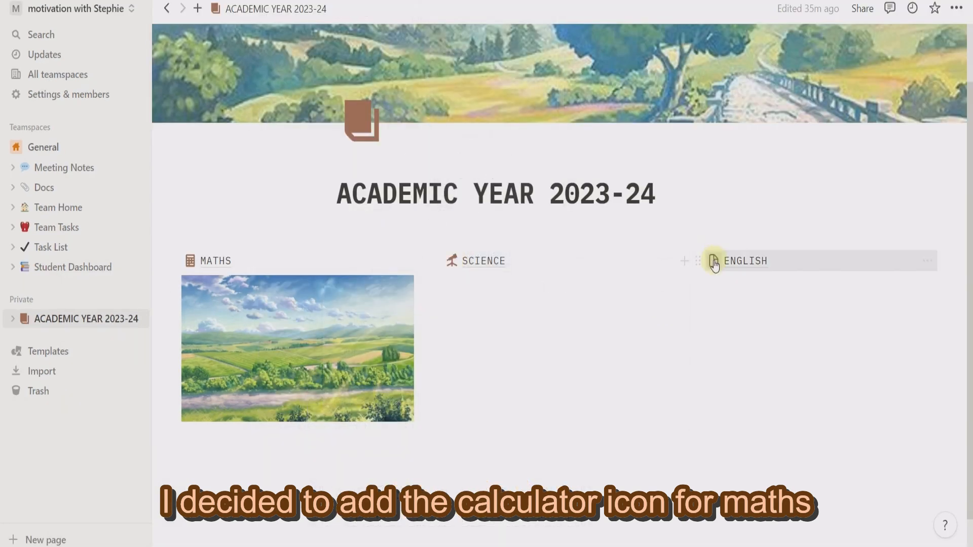
{"action": "left_click", "coordinate": [714, 260]}
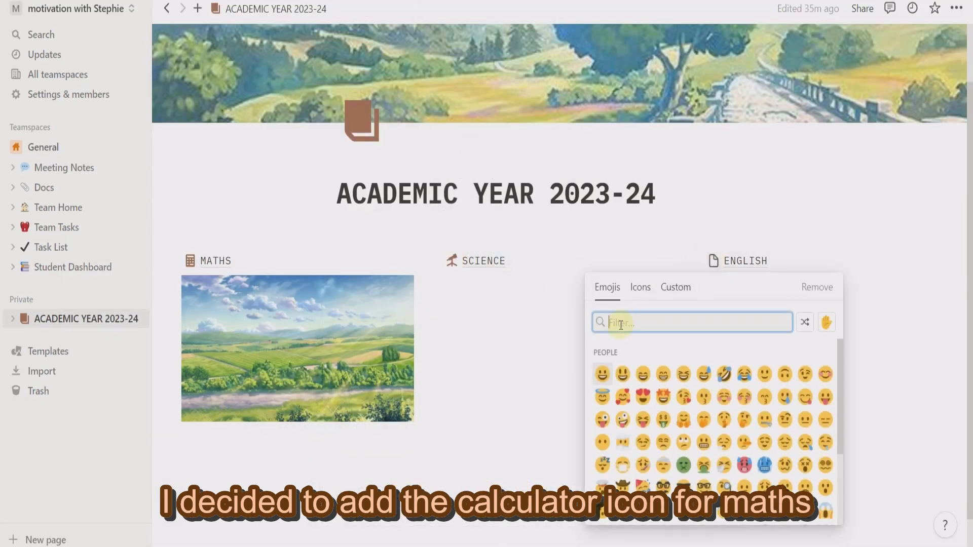
{"action": "type", "text": "book"}
{"action": "left_click", "coordinate": [640, 288]}
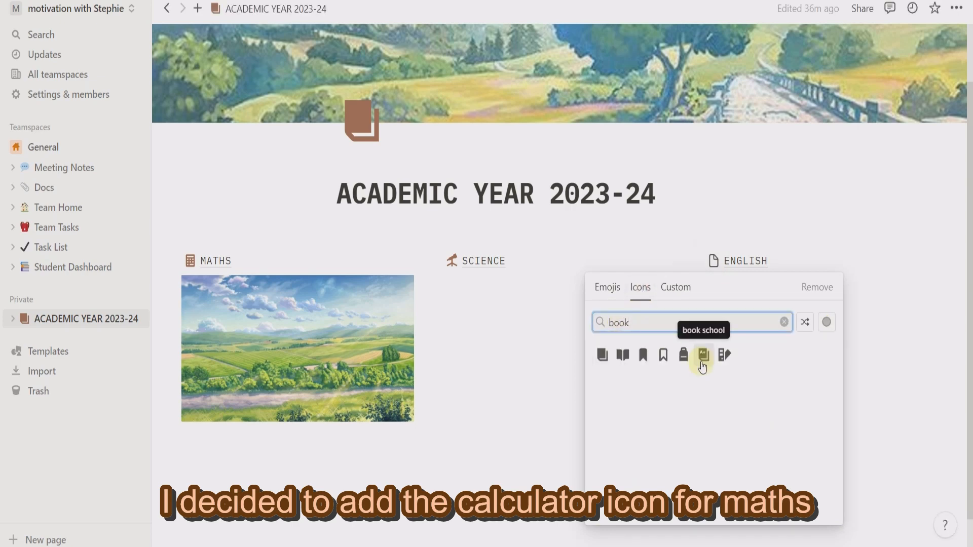
{"action": "mouse_move", "coordinate": [701, 355]}
{"action": "left_click", "coordinate": [703, 377]}
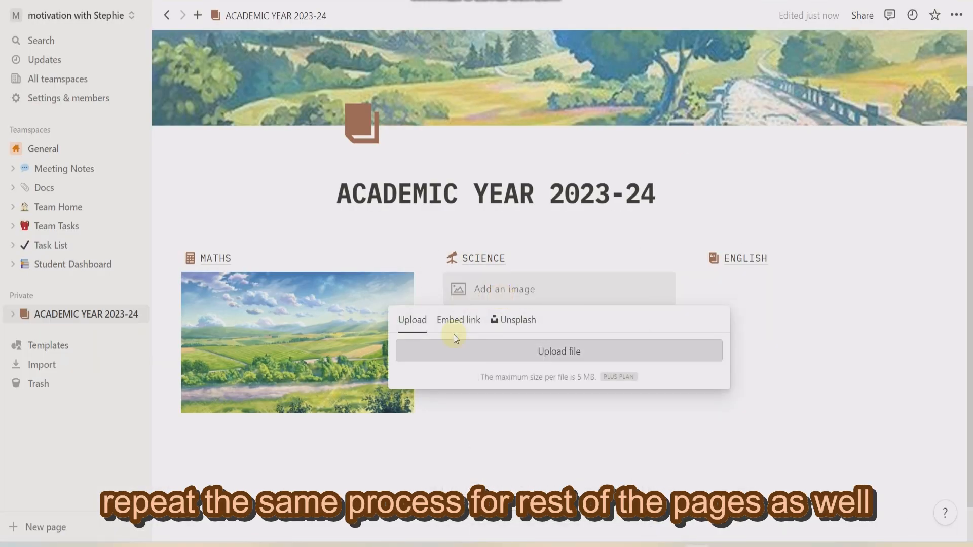
Step: Embed the copied forest image by link in the image block below SCIENCE
{"action": "left_click", "coordinate": [458, 320]}
{"action": "right_click", "coordinate": [398, 353]}
{"action": "left_click", "coordinate": [417, 363]}
{"action": "left_click", "coordinate": [536, 384]}
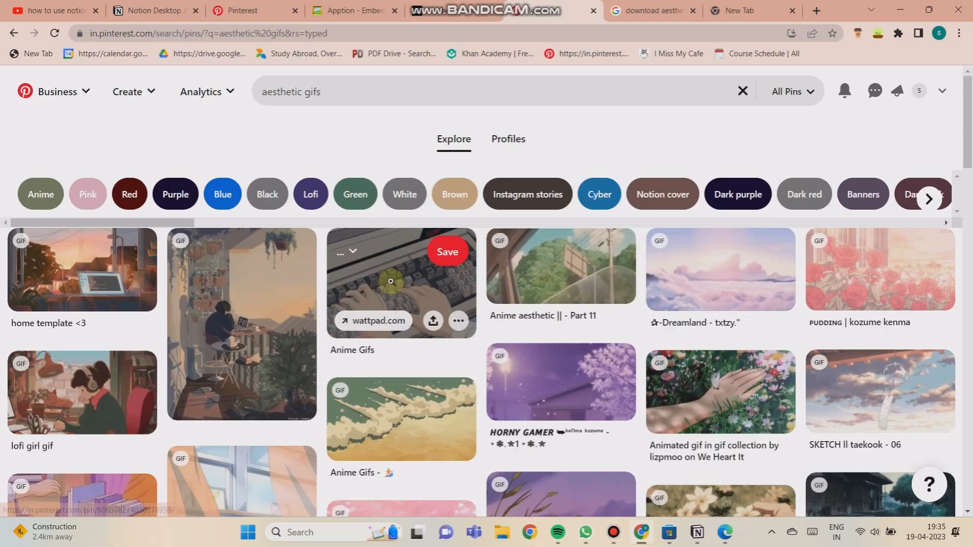
Step: Open the Anime Gifs pin of hands typing on a keyboard in Pinterest and copy its image address
{"action": "left_click", "coordinate": [391, 284]}
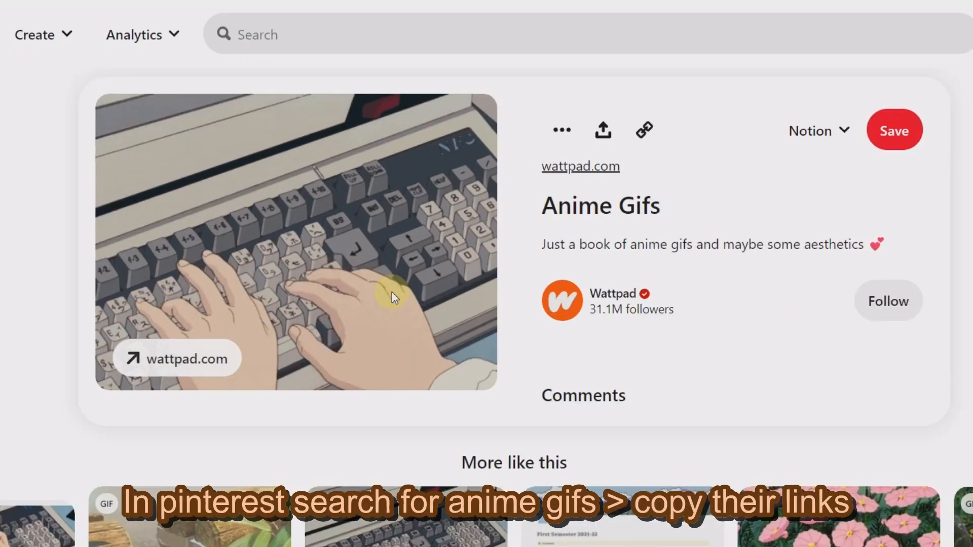
{"action": "right_click", "coordinate": [304, 213]}
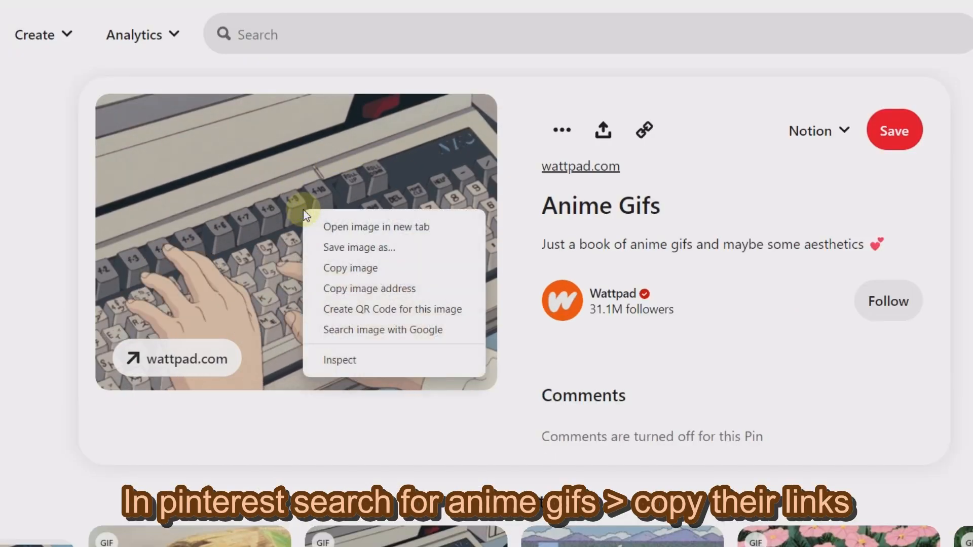
{"action": "left_click", "coordinate": [400, 289]}
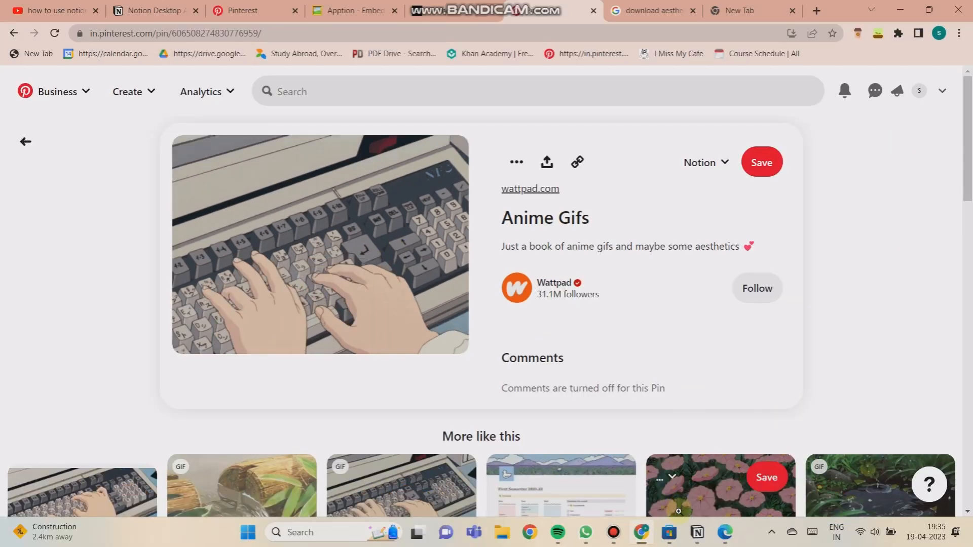
Step: Switch to Notion and embed the copied keyboard GIF link between the ACADEMIC YEAR 2023-24 title and the subject columns
{"action": "left_click", "coordinate": [694, 532]}
{"action": "scroll", "coordinate": [254, 304], "scroll_direction": "down", "scroll_amount": 2}
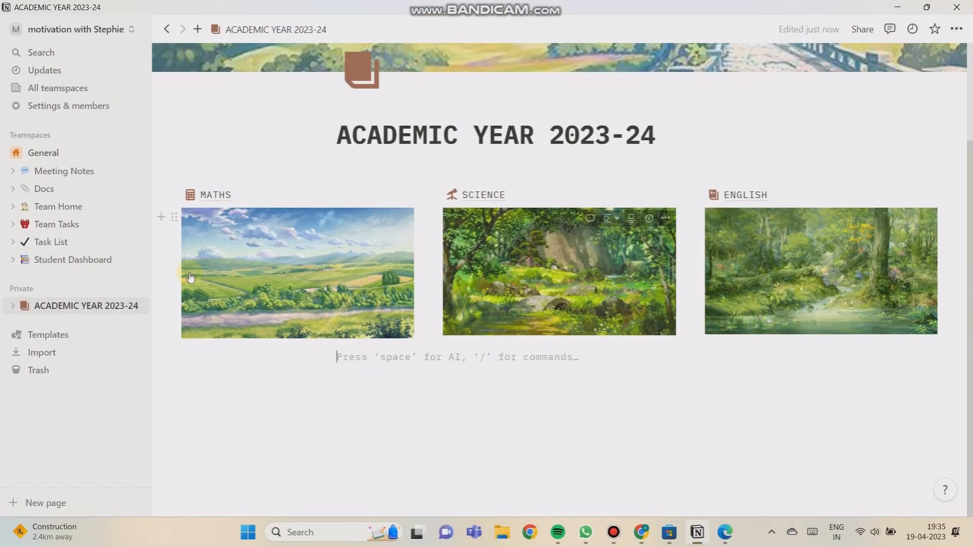
{"action": "scroll", "coordinate": [193, 231], "scroll_direction": "up", "scroll_amount": 2}
{"action": "left_click", "coordinate": [194, 282]}
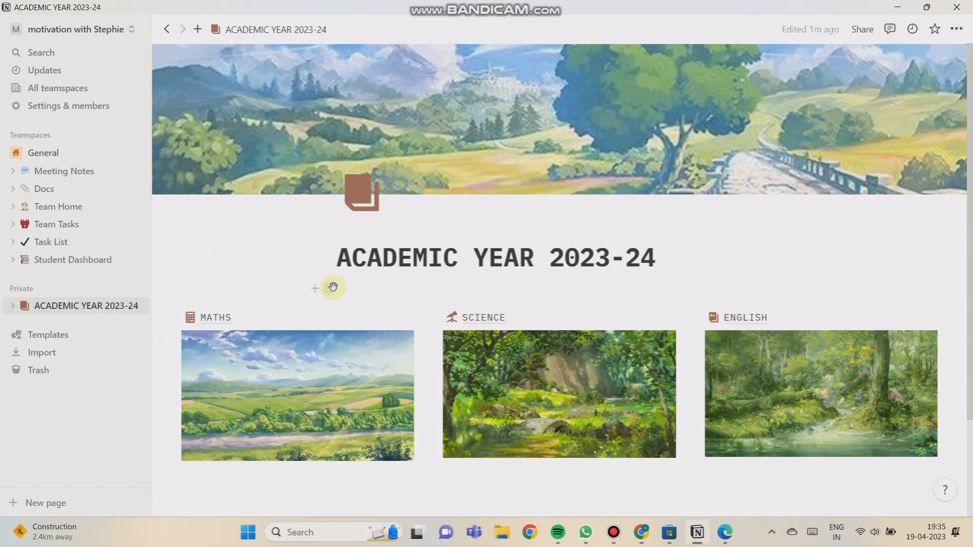
{"action": "left_click", "coordinate": [313, 289]}
{"action": "scroll", "coordinate": [377, 225], "scroll_direction": "down", "scroll_amount": 10}
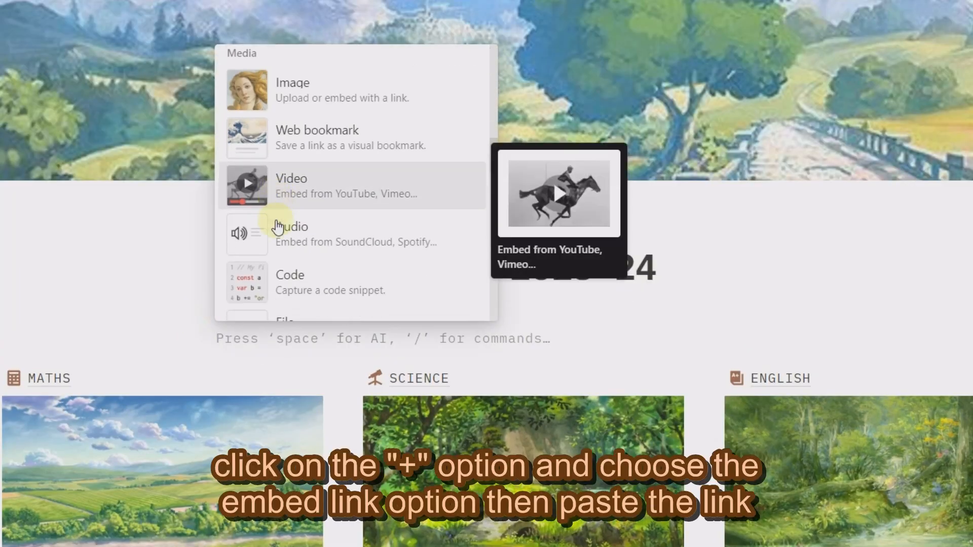
{"action": "scroll", "coordinate": [278, 227], "scroll_direction": "down", "scroll_amount": 15}
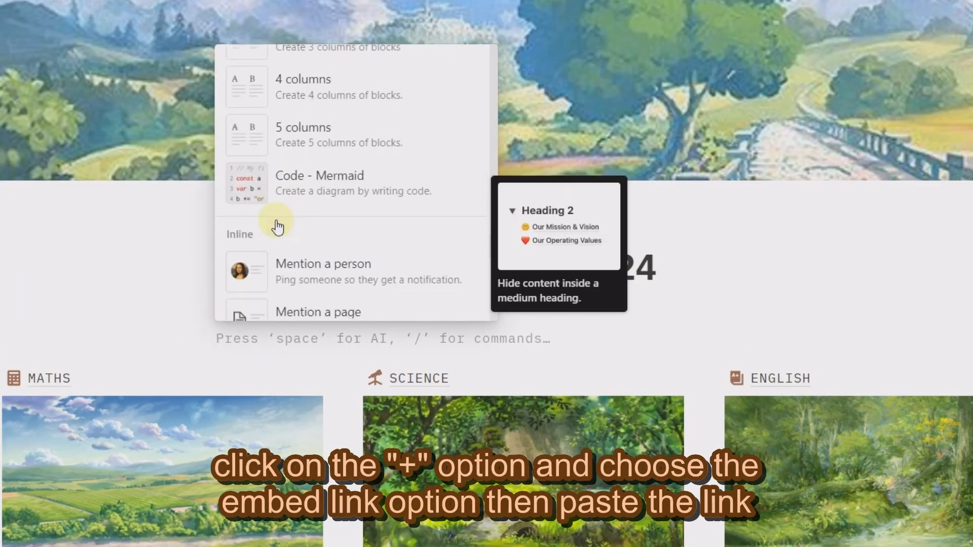
{"action": "scroll", "coordinate": [277, 228], "scroll_direction": "down", "scroll_amount": 3}
{"action": "scroll", "coordinate": [277, 228], "scroll_direction": "up", "scroll_amount": 4}
{"action": "left_click", "coordinate": [243, 118]}
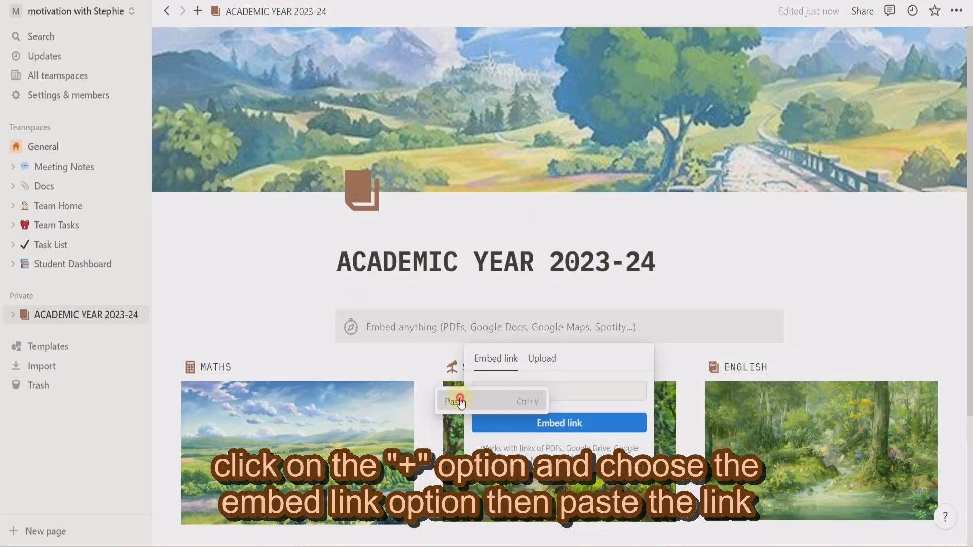
{"action": "key", "text": "ctrl+v"}
{"action": "left_click", "coordinate": [508, 474]}
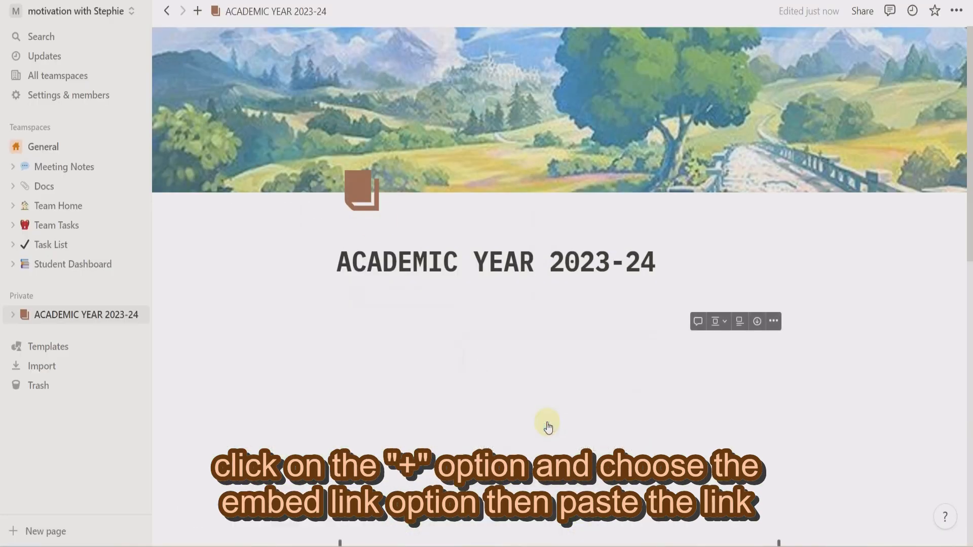
Step: Shrink the embedded keyboard GIF to a small thumbnail and try to move it to the right
{"action": "scroll", "coordinate": [547, 427], "scroll_direction": "down", "scroll_amount": 9}
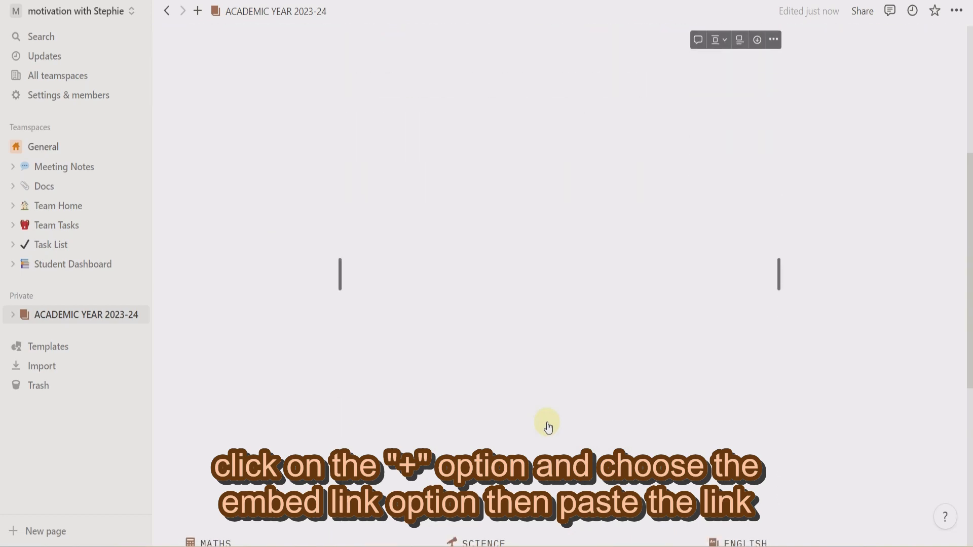
{"action": "scroll", "coordinate": [548, 427], "scroll_direction": "up", "scroll_amount": 5}
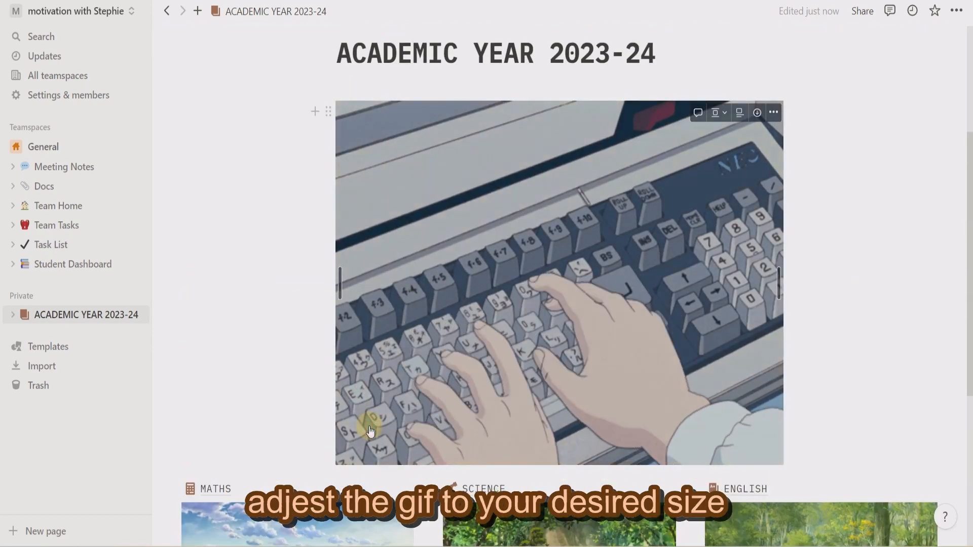
{"action": "left_click_drag", "start_coordinate": [337, 100], "coordinate": [498, 275]}
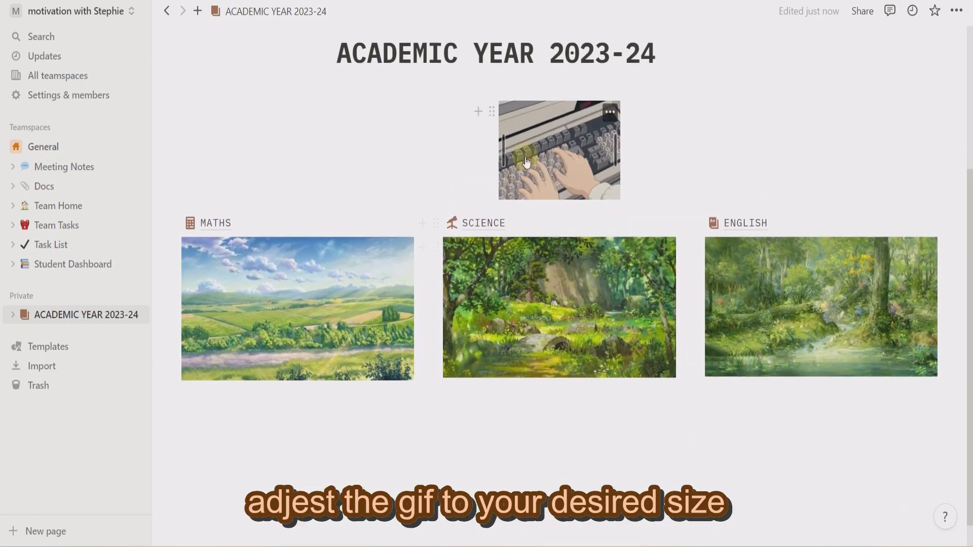
{"action": "left_click_drag", "start_coordinate": [531, 159], "coordinate": [703, 156]}
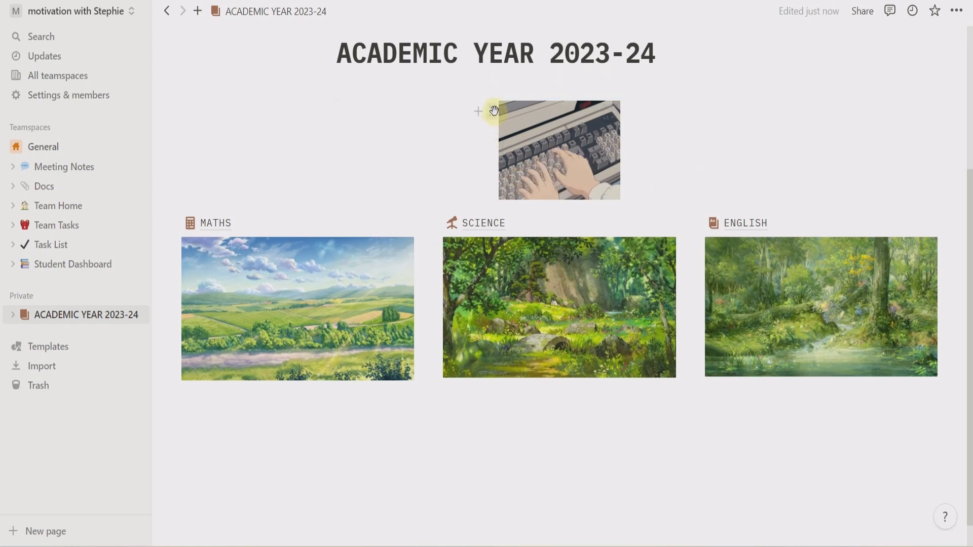
{"action": "left_click_drag", "start_coordinate": [494, 111], "coordinate": [719, 106]}
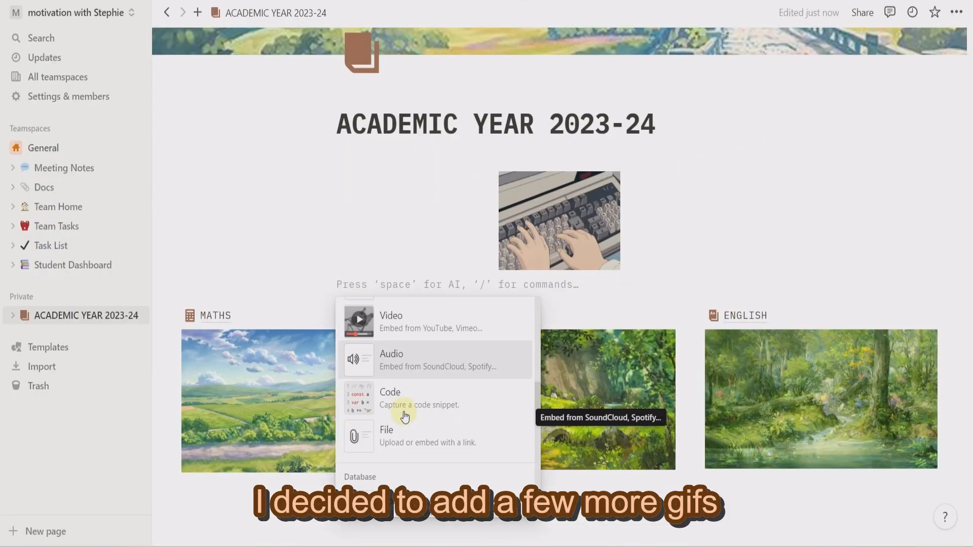
Step: Add an embed below the keyboard GIF for the log waterfall GIF and place it in a column to the keyboard GIF's left
{"action": "scroll", "coordinate": [405, 401], "scroll_direction": "down", "scroll_amount": 3}
{"action": "left_click", "coordinate": [405, 375]}
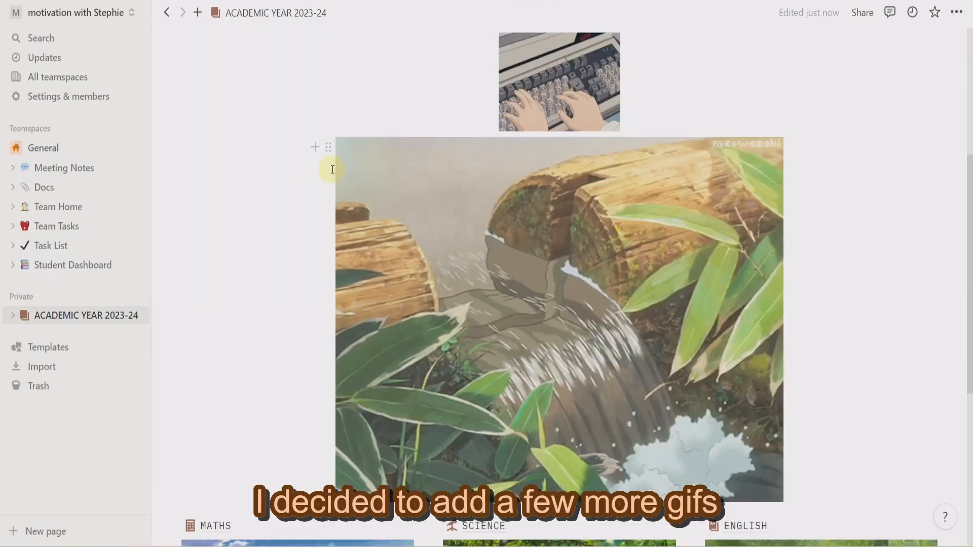
{"action": "left_click_drag", "start_coordinate": [332, 167], "coordinate": [187, 162]}
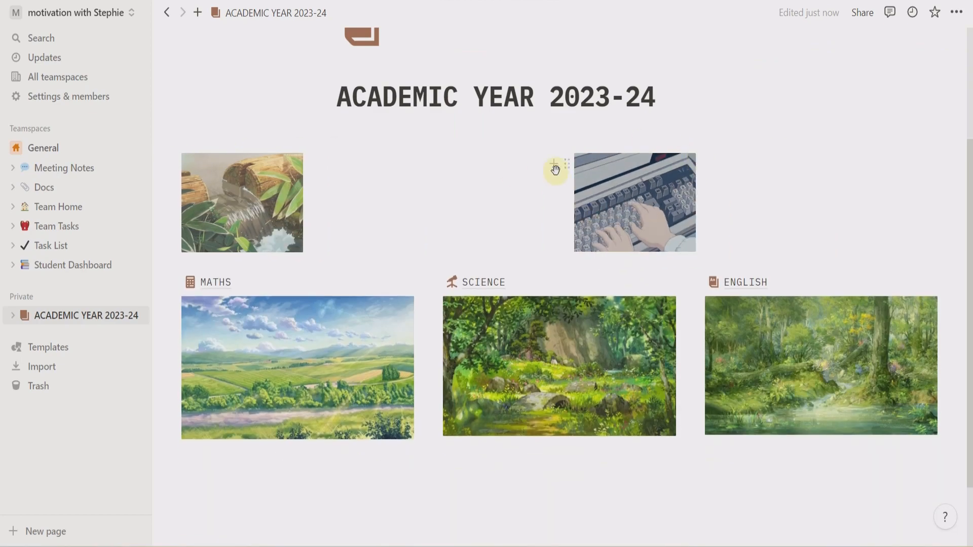
{"action": "scroll", "coordinate": [592, 482], "scroll_direction": "up", "scroll_amount": 3}
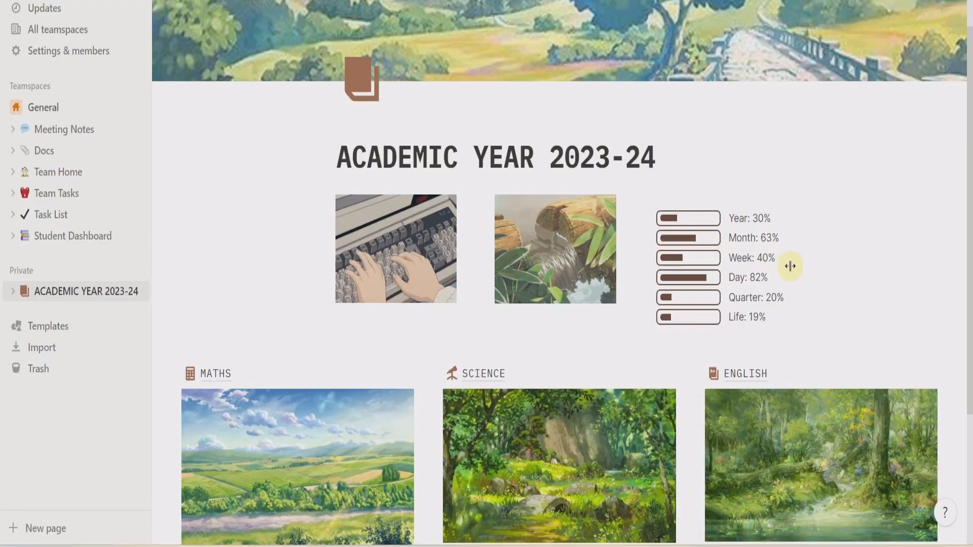
Step: Embed the copied open-book GIF by link in a new block below the subject columns
{"action": "scroll", "coordinate": [314, 376], "scroll_direction": "down", "scroll_amount": 5}
{"action": "left_click", "coordinate": [314, 377]}
{"action": "scroll", "coordinate": [430, 280], "scroll_direction": "down", "scroll_amount": 15}
{"action": "left_click", "coordinate": [395, 166]}
{"action": "key", "text": "ctrl+v"}
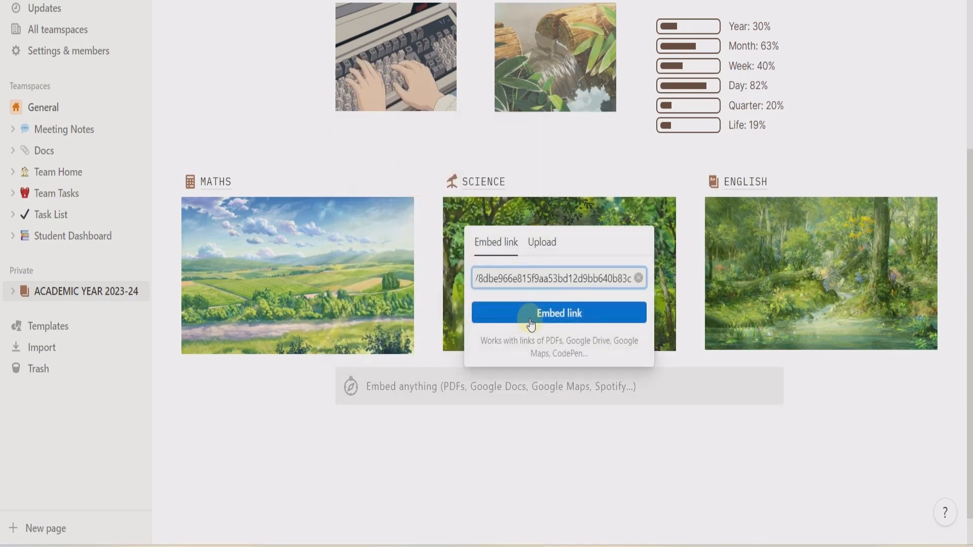
{"action": "left_click", "coordinate": [527, 316]}
Step: Shrink the open-book GIF and move it into a new column to the left of the keyboard GIF under the title
{"action": "scroll", "coordinate": [553, 430], "scroll_direction": "down", "scroll_amount": 5}
{"action": "left_click_drag", "start_coordinate": [339, 325], "coordinate": [470, 332]}
{"action": "scroll", "coordinate": [470, 332], "scroll_direction": "up", "scroll_amount": 3}
{"action": "left_click_drag", "start_coordinate": [458, 407], "coordinate": [314, 81]}
{"action": "scroll", "coordinate": [300, 186], "scroll_direction": "up", "scroll_amount": 3}
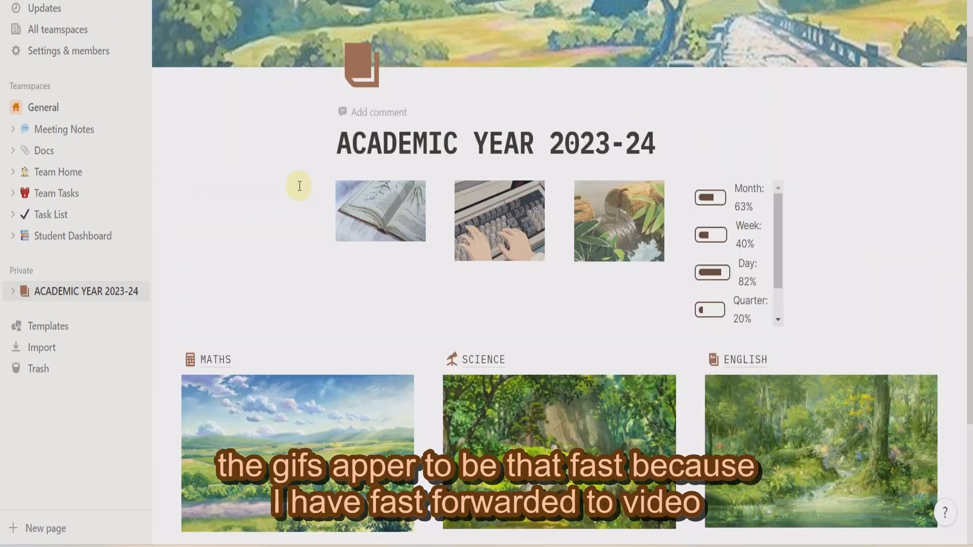
Step: Widen the row of GIFs and progress bars beyond the title's left edge, resize the keyboard GIF and widen the open-book column
{"action": "left_click_drag", "start_coordinate": [323, 187], "coordinate": [173, 182]}
{"action": "left_click_drag", "start_coordinate": [496, 227], "coordinate": [527, 231]}
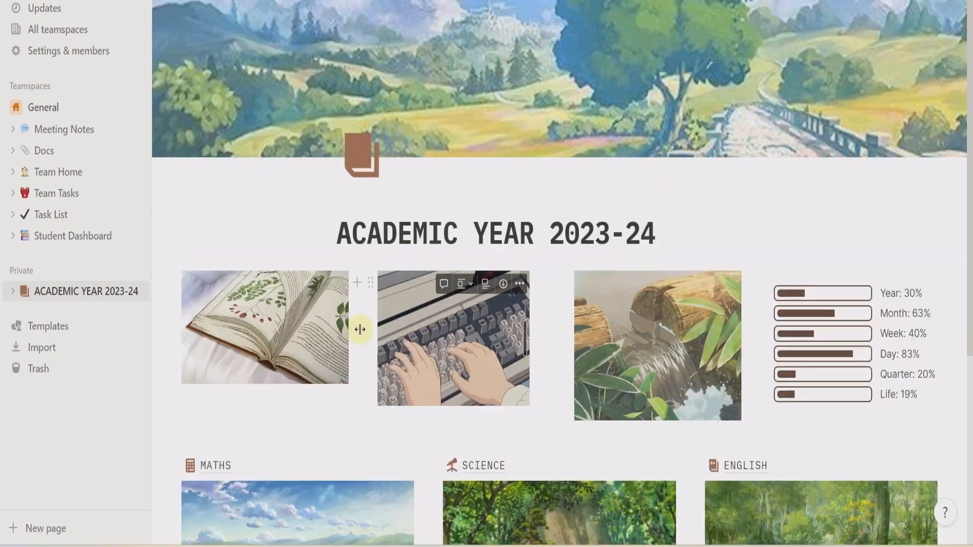
{"action": "left_click_drag", "start_coordinate": [358, 326], "coordinate": [343, 325]}
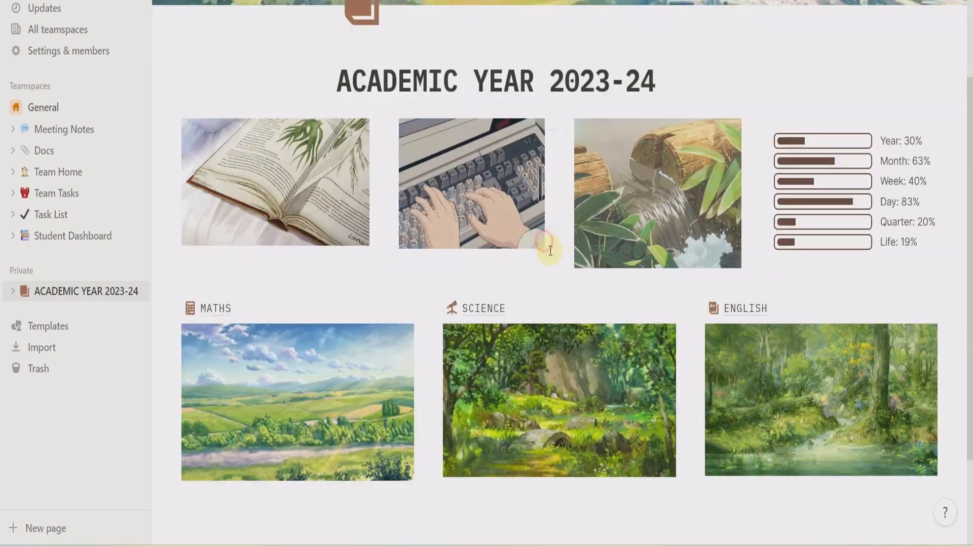
{"action": "scroll", "coordinate": [526, 259], "scroll_direction": "up", "scroll_amount": 3}
{"action": "scroll", "coordinate": [519, 263], "scroll_direction": "down", "scroll_amount": 2}
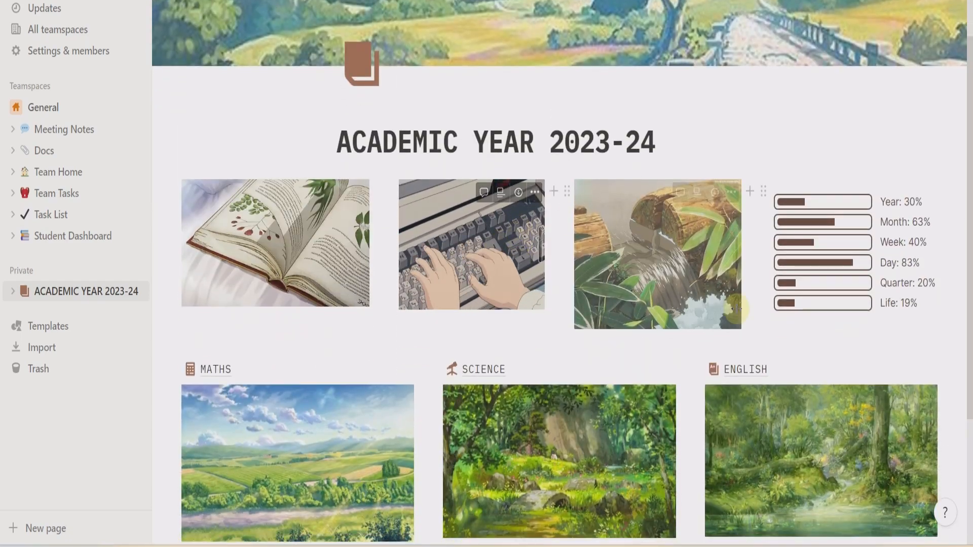
Step: Add three untitled pages below the subject images and spread them across three columns that line up with MATHS, SCIENCE and ENGLISH
{"action": "scroll", "coordinate": [729, 304], "scroll_direction": "down", "scroll_amount": 3}
{"action": "left_click", "coordinate": [285, 363]}
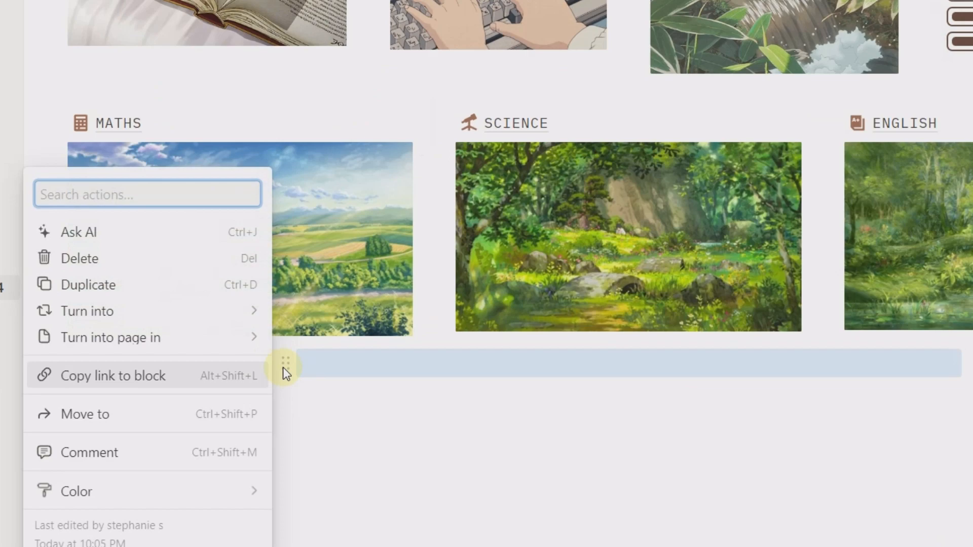
{"action": "left_click", "coordinate": [280, 366]}
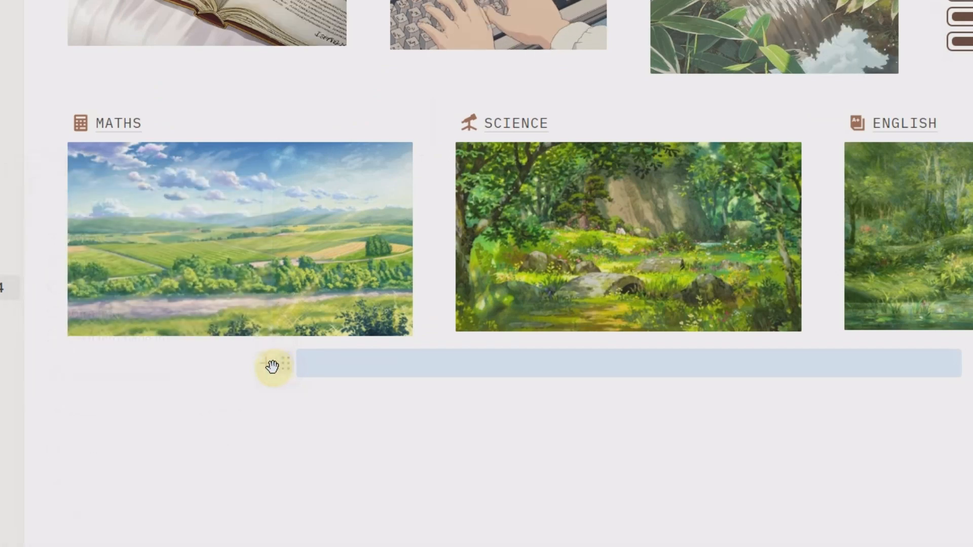
{"action": "left_click", "coordinate": [267, 365]}
{"action": "left_click", "coordinate": [377, 152]}
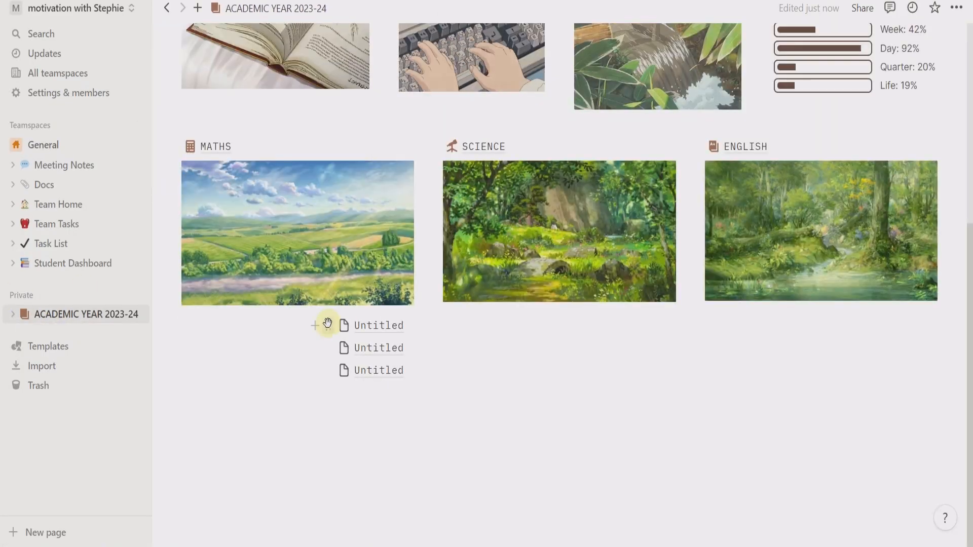
{"action": "left_click_drag", "start_coordinate": [326, 324], "coordinate": [804, 330]}
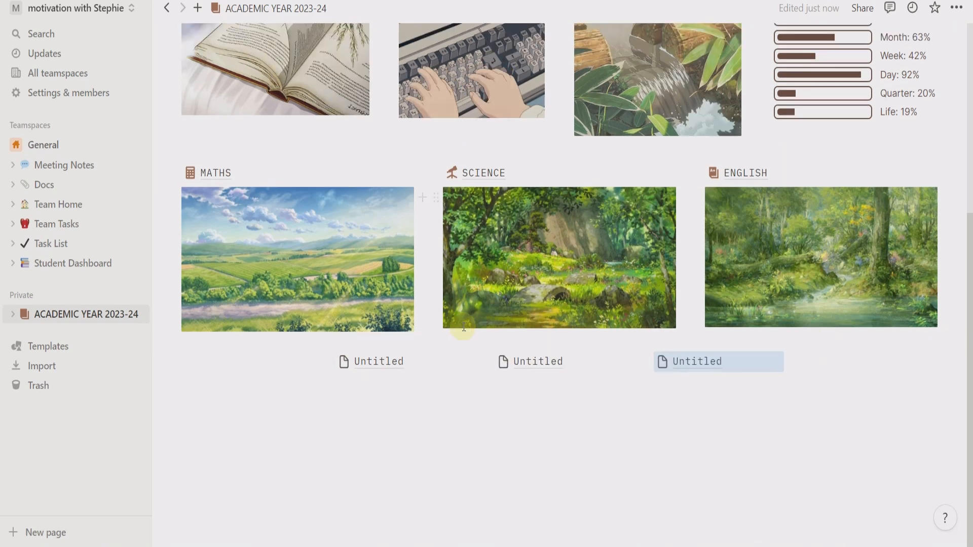
{"action": "left_click", "coordinate": [158, 371]}
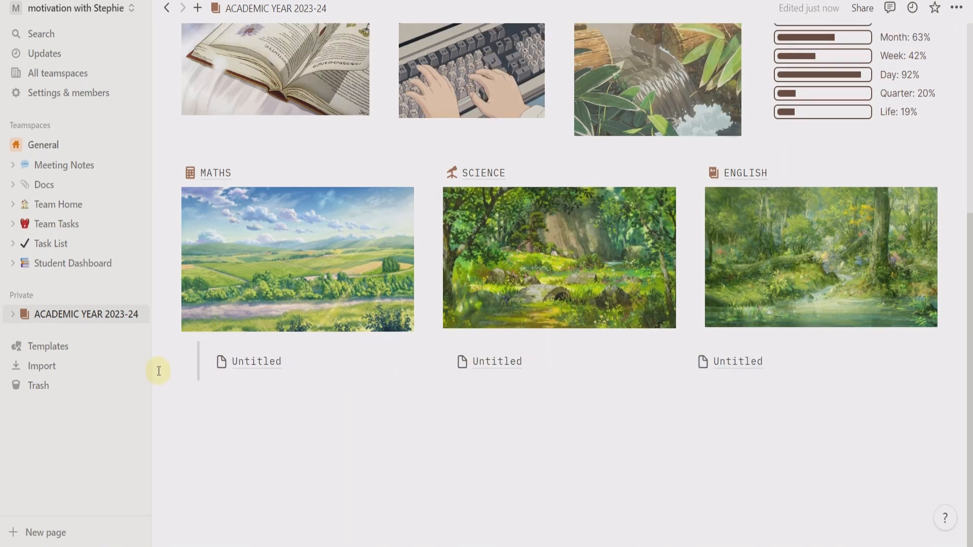
Step: Title the new page under MATHS 1.Syllabus and the one under SCIENCE 1.syllabus, and return to the academic year page
{"action": "left_click", "coordinate": [226, 341]}
{"action": "type", "text": "Syllabas"}
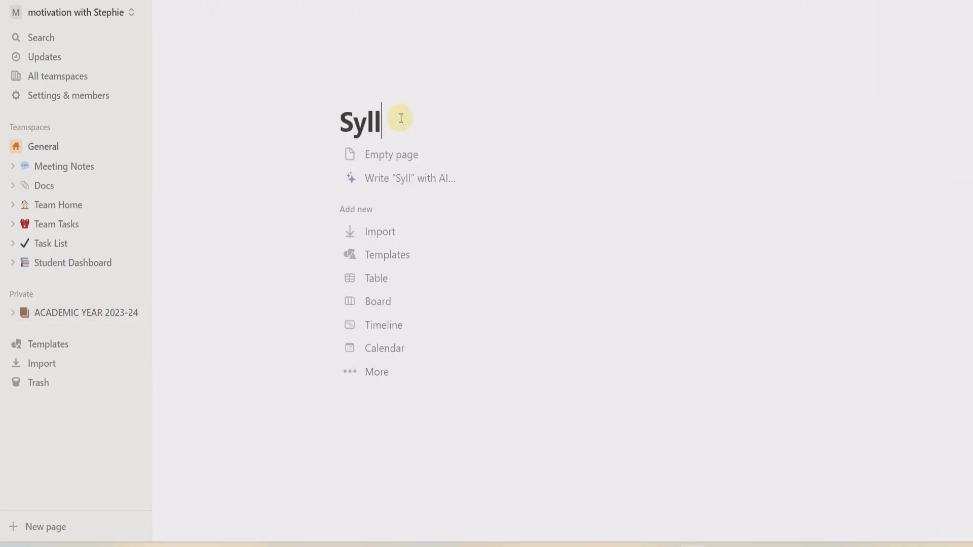
{"action": "right_click", "coordinate": [345, 119]}
{"action": "left_click", "coordinate": [387, 130]}
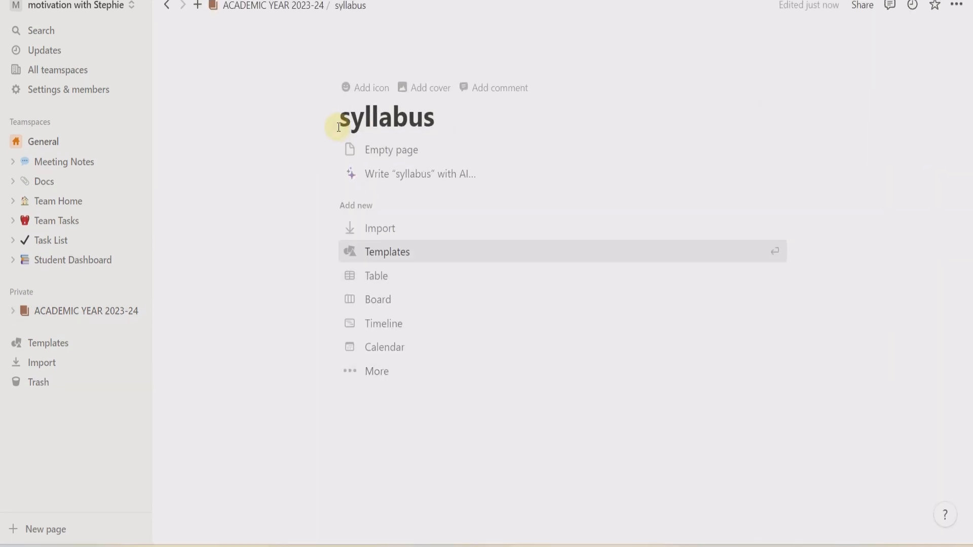
{"action": "left_click", "coordinate": [339, 121]}
{"action": "type", "text": "1."}
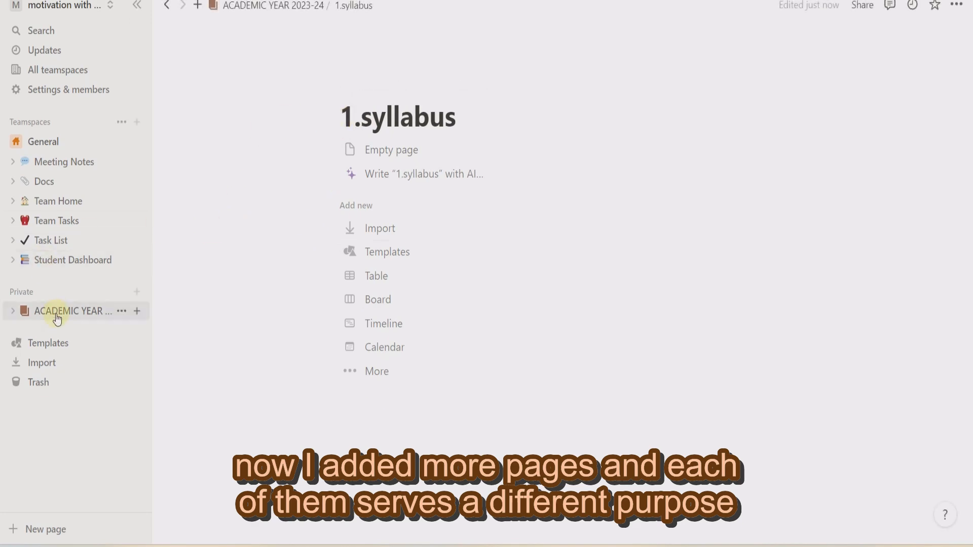
{"action": "left_click", "coordinate": [57, 319]}
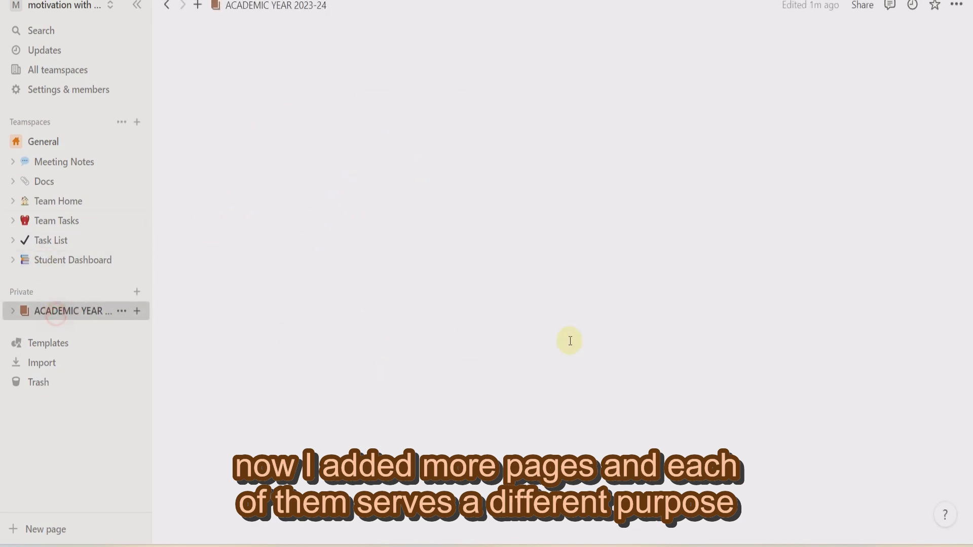
Step: Add the number prefix 1. to the title of the syllabus page under ENGLISH and return to the academic year page
{"action": "scroll", "coordinate": [731, 353], "scroll_direction": "down", "scroll_amount": 5}
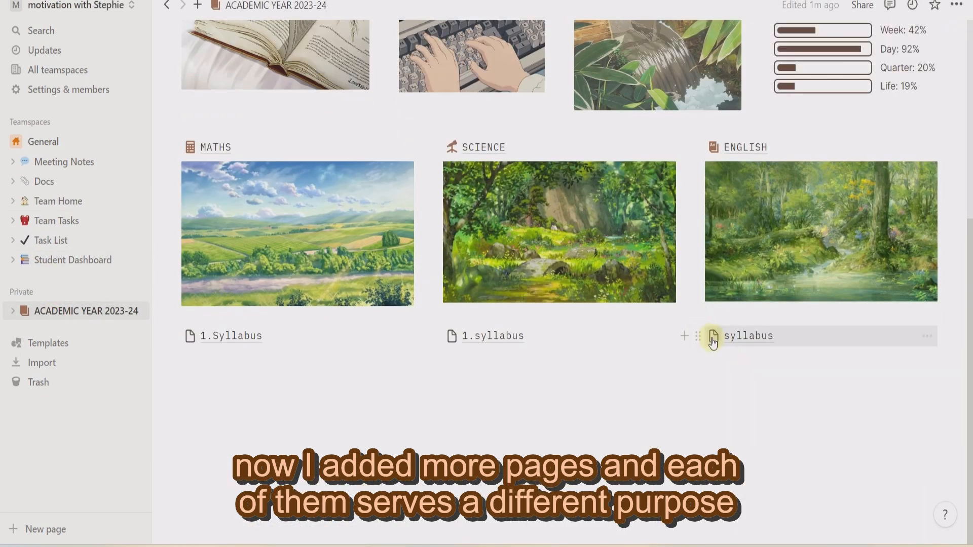
{"action": "left_click", "coordinate": [724, 336]}
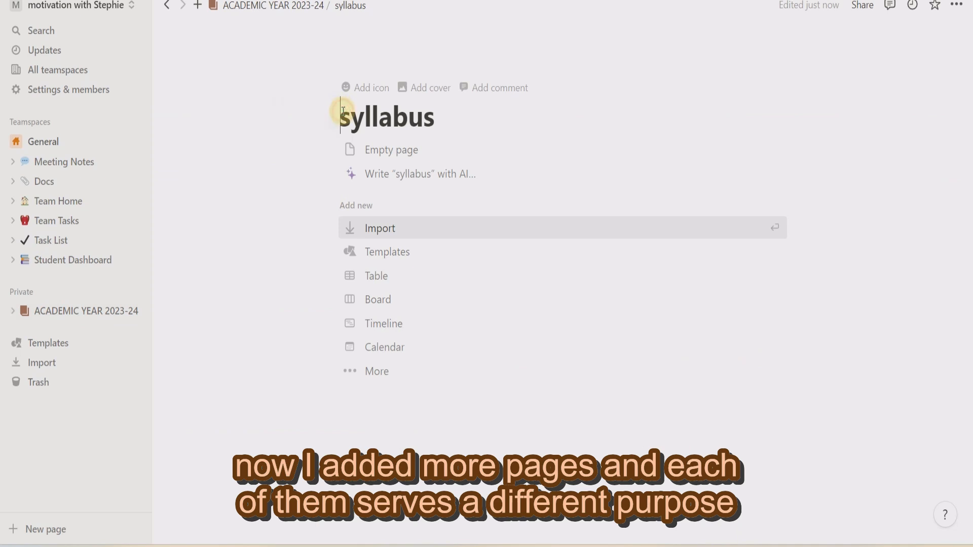
{"action": "type", "text": "."}
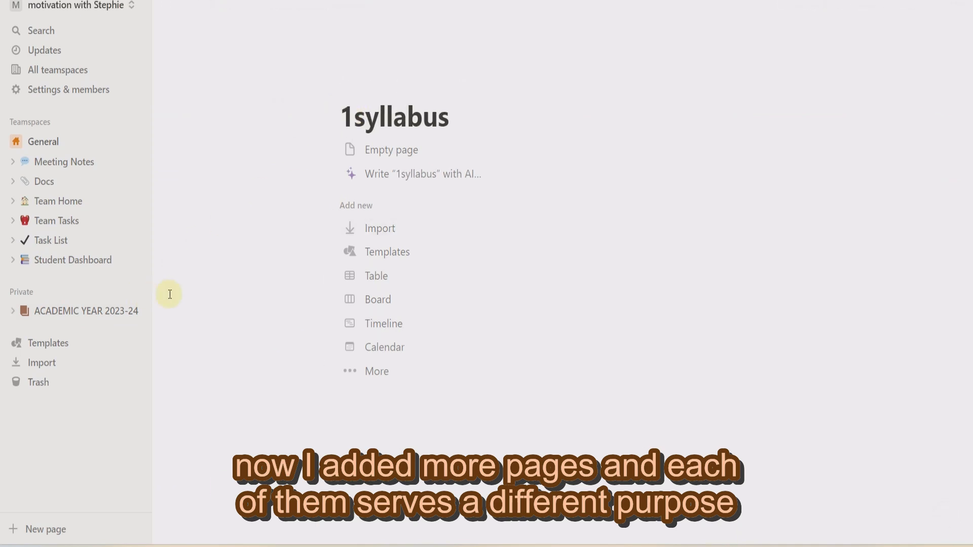
{"action": "left_click", "coordinate": [72, 314]}
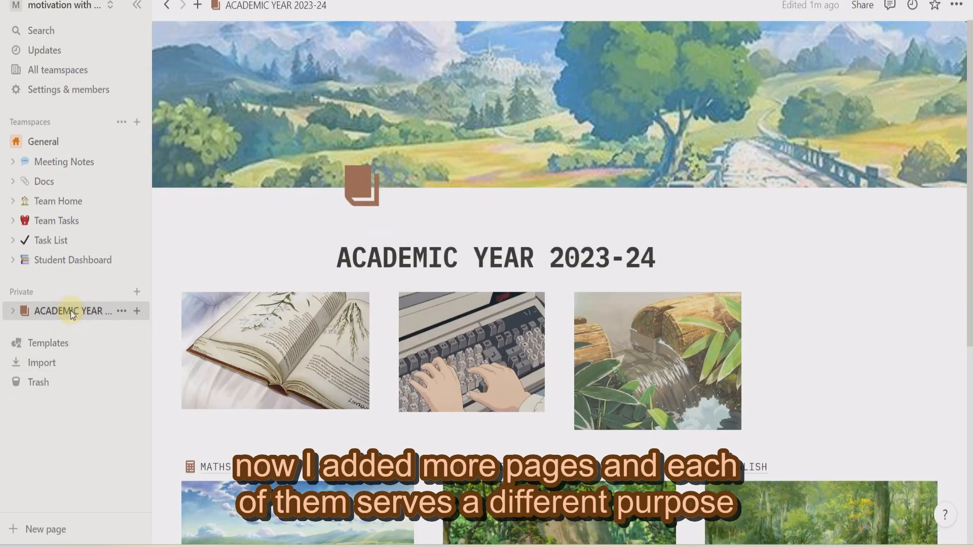
Step: Give the 1.Syllabus page under MATHS a green background
{"action": "scroll", "coordinate": [370, 367], "scroll_direction": "down", "scroll_amount": 5}
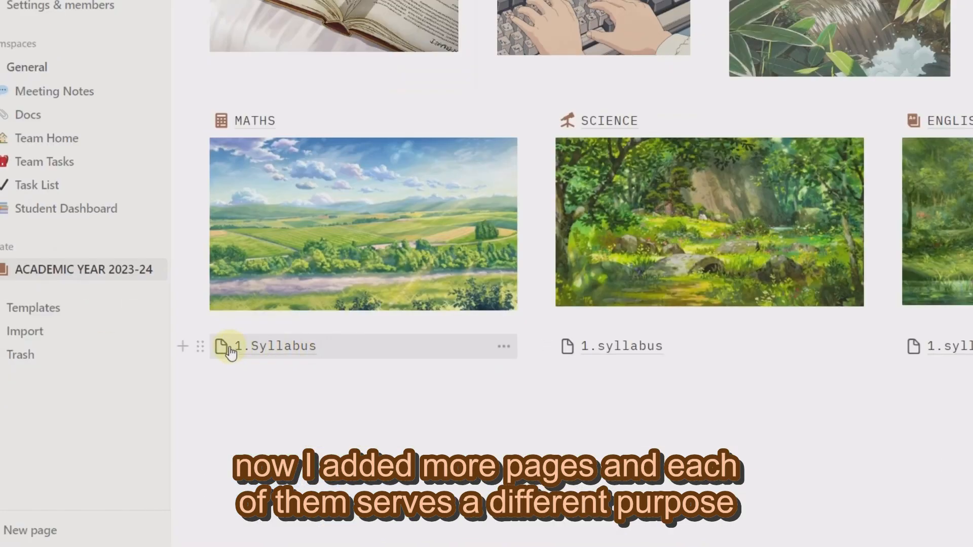
{"action": "left_click", "coordinate": [199, 346]}
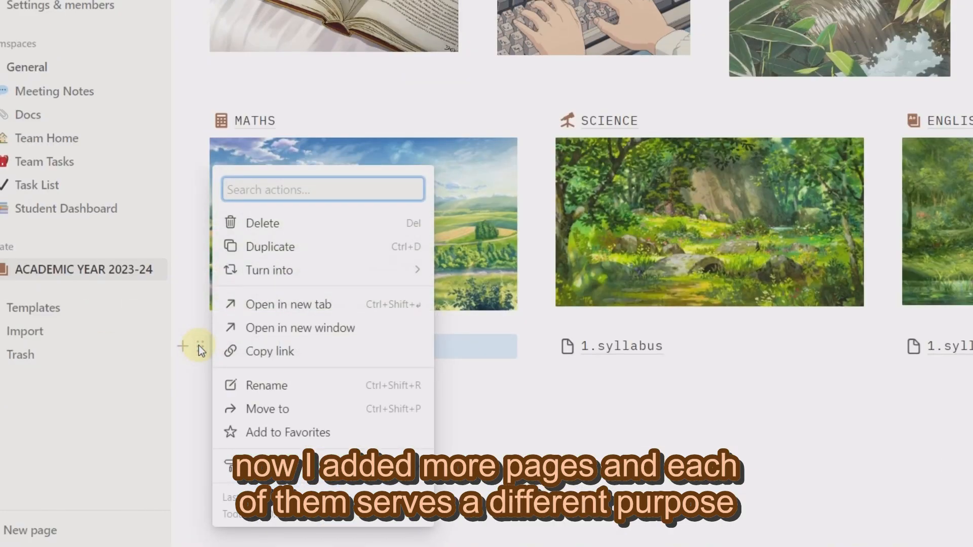
{"action": "mouse_move", "coordinate": [263, 463]}
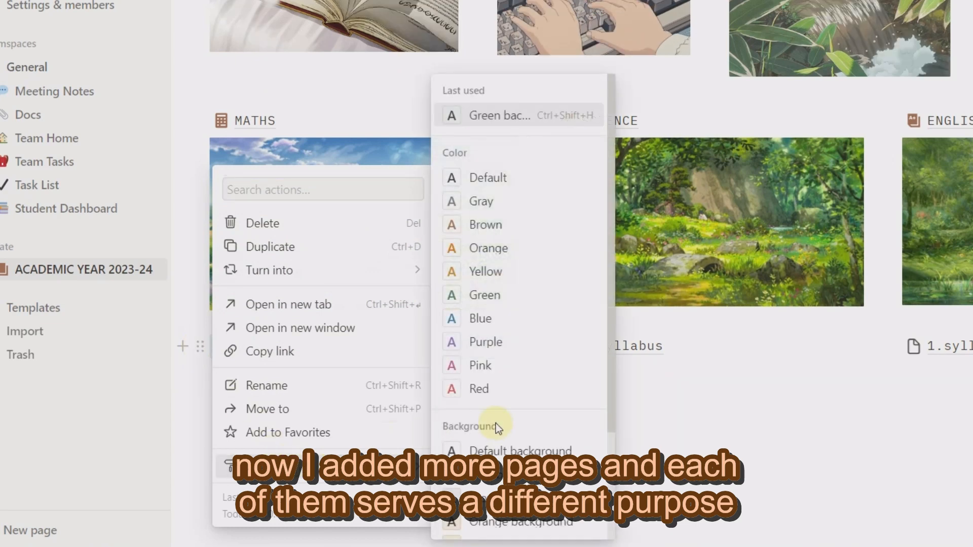
{"action": "scroll", "coordinate": [496, 424], "scroll_direction": "down", "scroll_amount": 3}
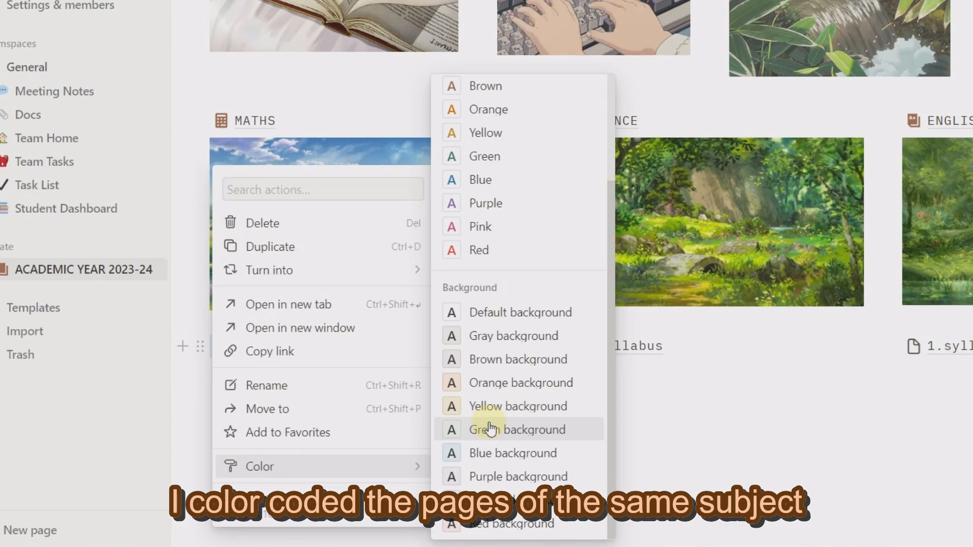
{"action": "left_click", "coordinate": [489, 427]}
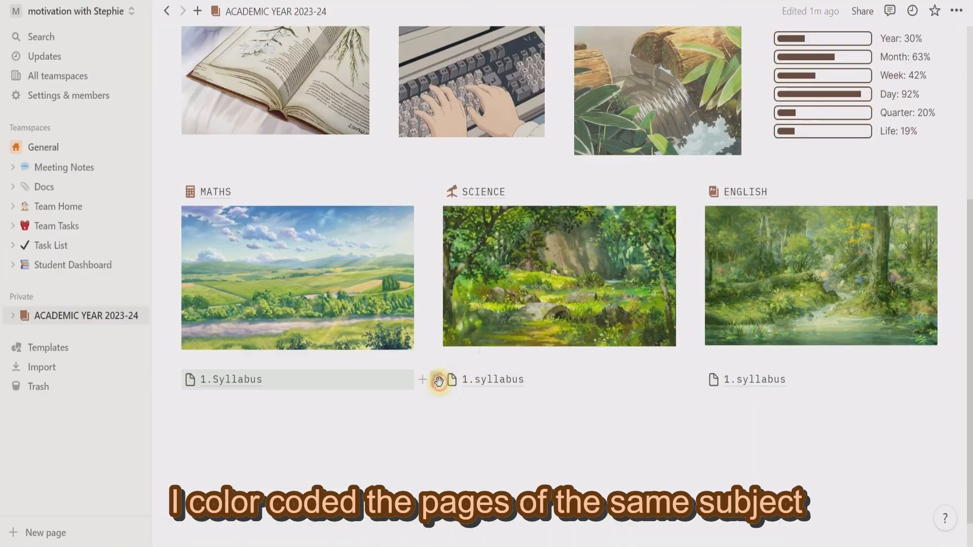
Step: Give the syllabus page under SCIENCE a yellow background and the one under ENGLISH a pale pink background
{"action": "left_click", "coordinate": [540, 346]}
{"action": "mouse_move", "coordinate": [359, 466]}
{"action": "left_click", "coordinate": [462, 487]}
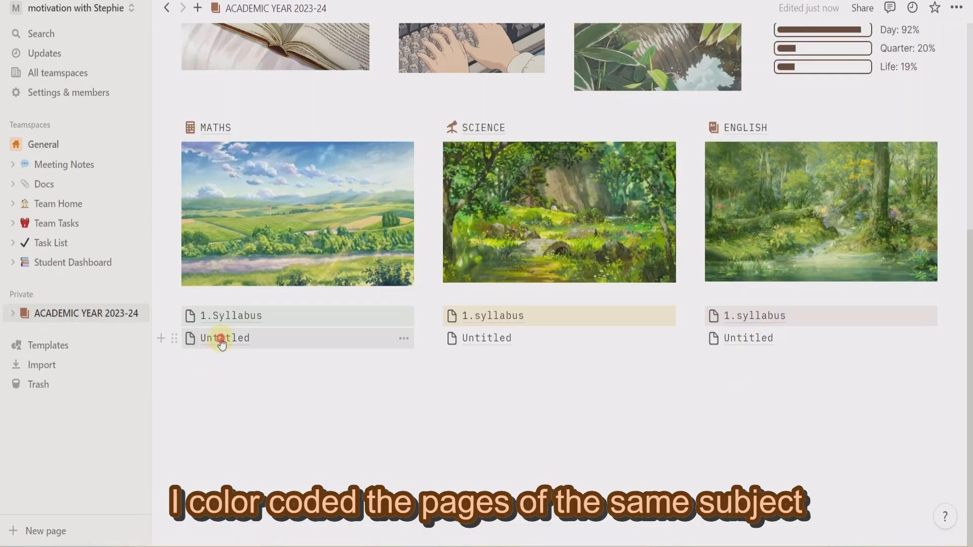
Step: Title the untitled page below the syllabus page in each of the three subject columns 2.Assignments
{"action": "left_click", "coordinate": [223, 337]}
{"action": "type", "text": "2."}
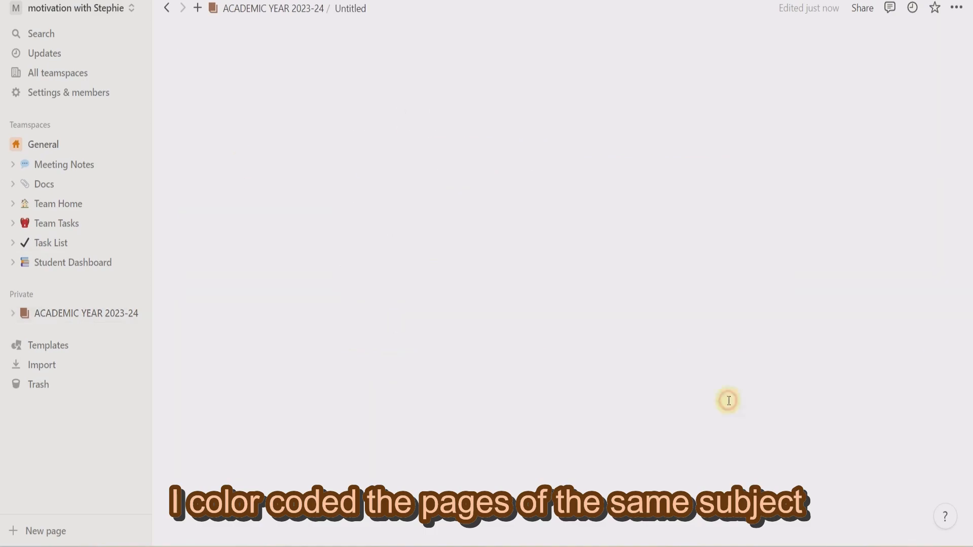
{"action": "type", "text": "@"}
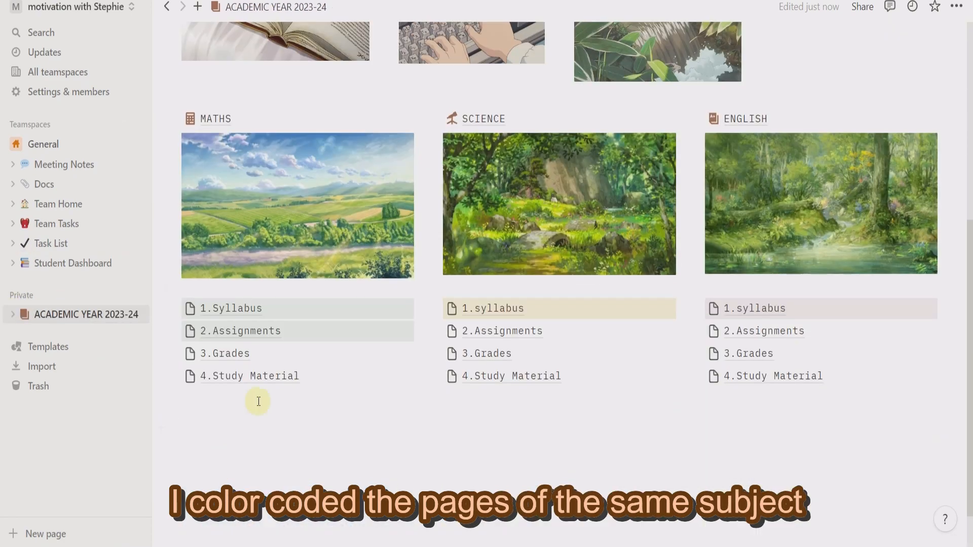
Step: Color the remaining pages of each subject to match its syllabus page: green for MATHS, yellow for SCIENCE, pale pink for ENGLISH
{"action": "right_click", "coordinate": [258, 354]}
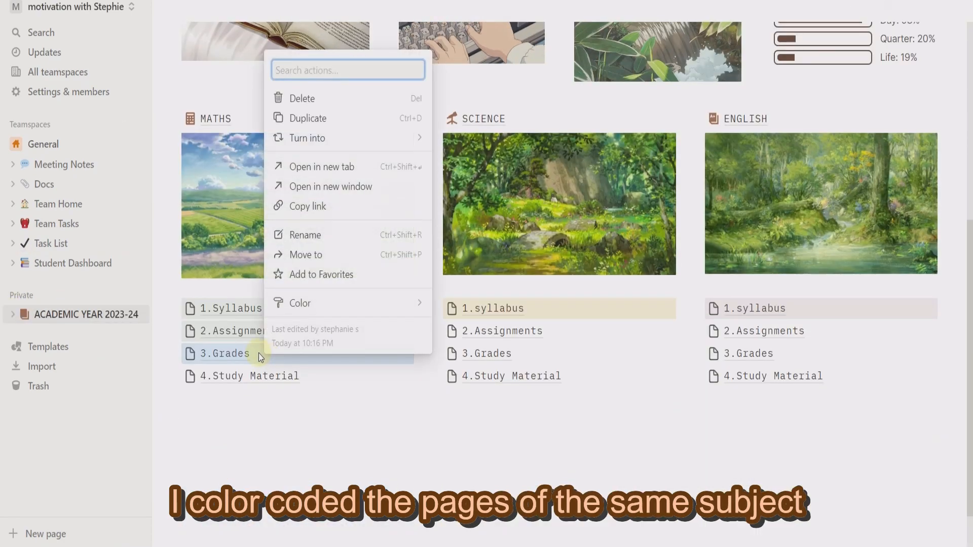
{"action": "mouse_move", "coordinate": [314, 303]}
{"action": "left_click", "coordinate": [517, 142]}
{"action": "left_click", "coordinate": [446, 419]}
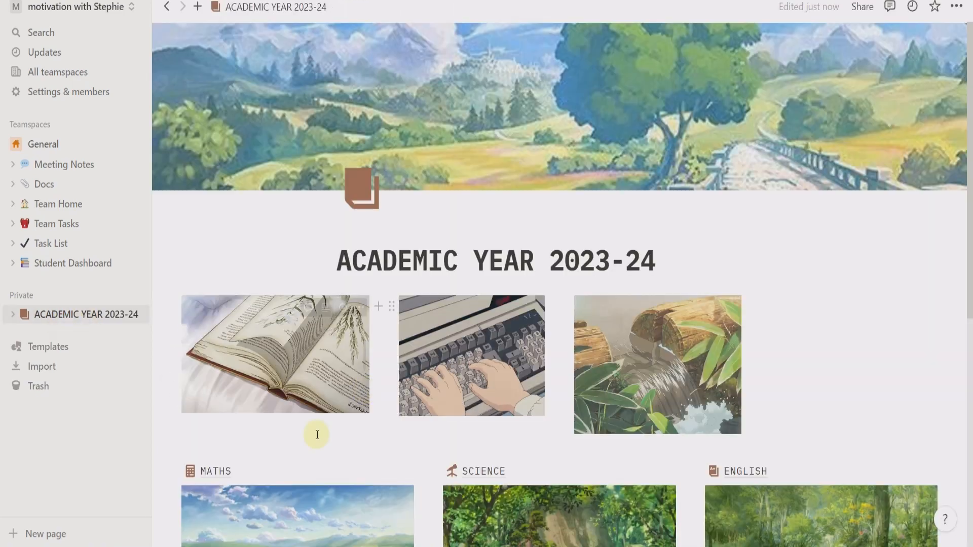
{"action": "scroll", "coordinate": [314, 434], "scroll_direction": "down", "scroll_amount": 5}
{"action": "right_click", "coordinate": [401, 422]}
{"action": "mouse_move", "coordinate": [487, 372]}
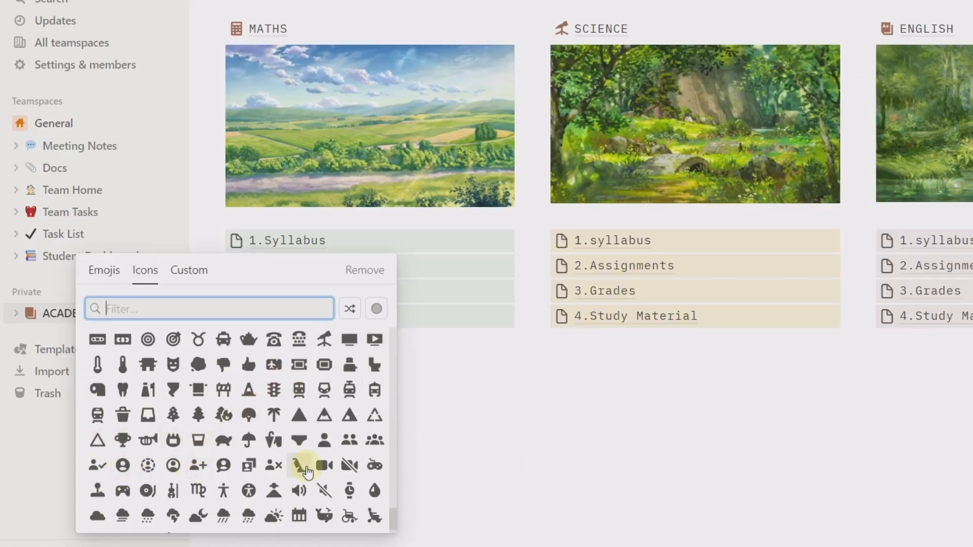
Step: Set the icon of the 1.Syllabus page under MATHS to the brown book
{"action": "scroll", "coordinate": [307, 472], "scroll_direction": "down", "scroll_amount": 1}
{"action": "scroll", "coordinate": [307, 471], "scroll_direction": "up", "scroll_amount": 10}
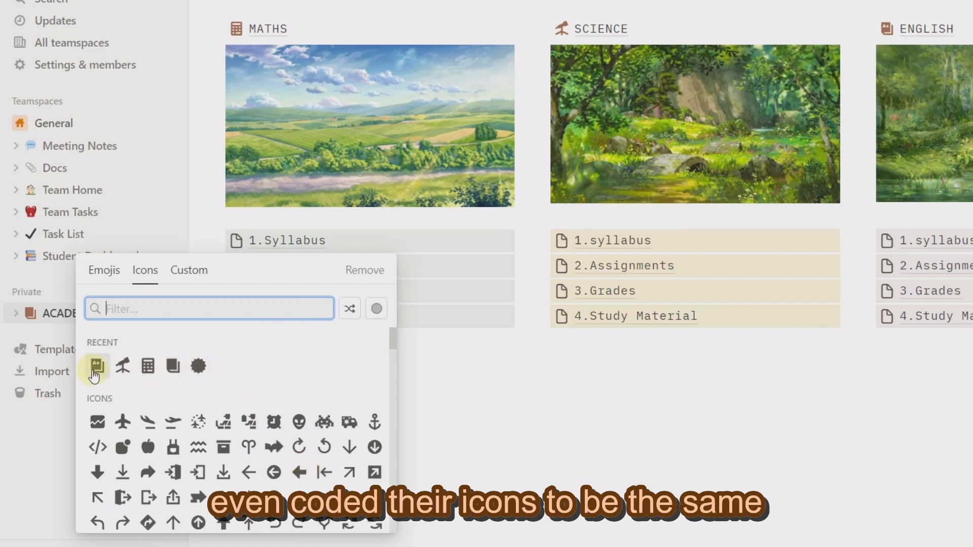
{"action": "left_click", "coordinate": [168, 366]}
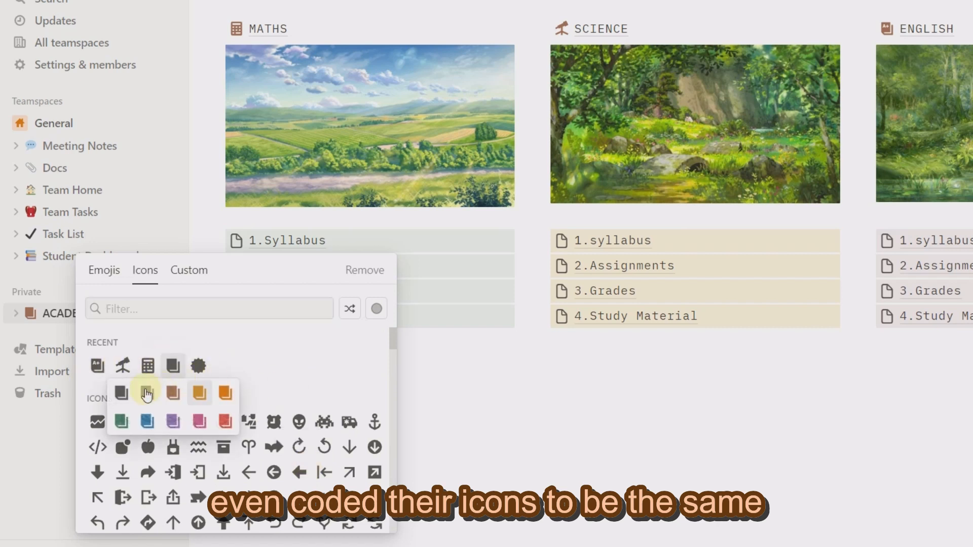
{"action": "left_click", "coordinate": [475, 383]}
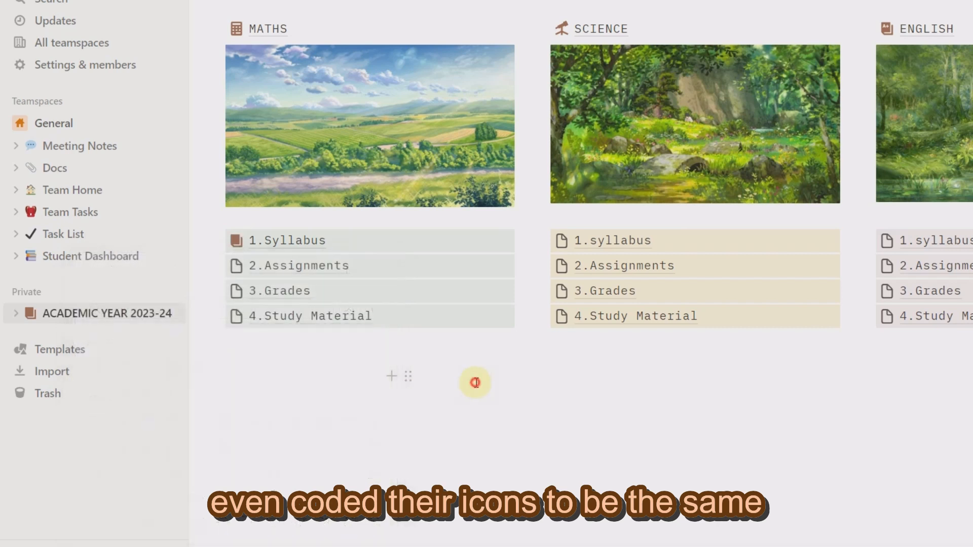
Step: Give the 2.Assignments and 3.Grades pages under MATHS the same brown book icon as the syllabus page
{"action": "scroll", "coordinate": [448, 416], "scroll_direction": "up", "scroll_amount": 5}
{"action": "scroll", "coordinate": [434, 395], "scroll_direction": "down", "scroll_amount": 2}
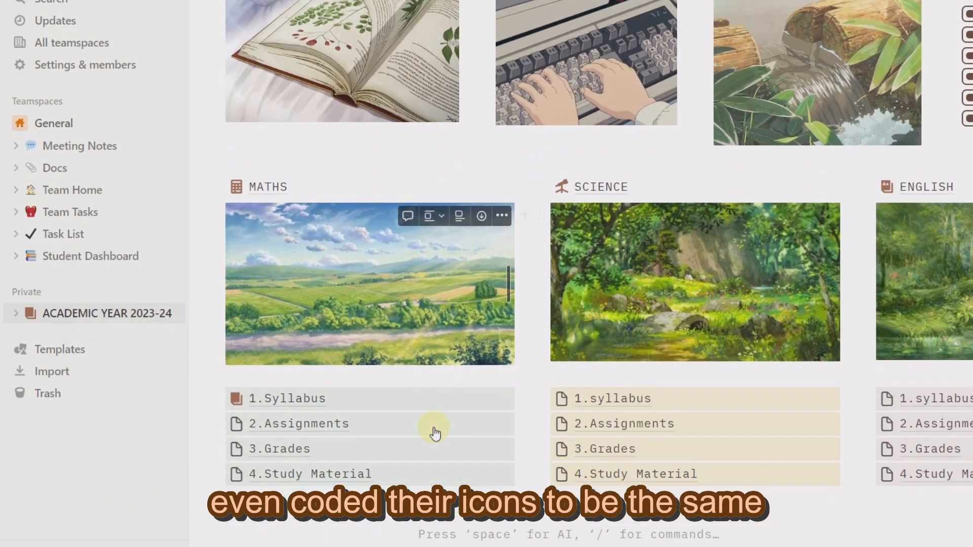
{"action": "left_click", "coordinate": [233, 423]}
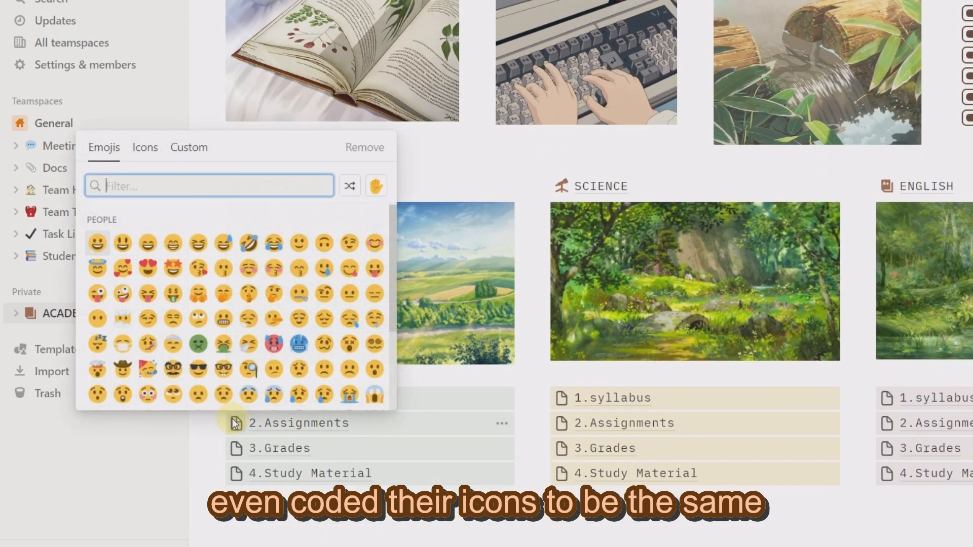
{"action": "left_click", "coordinate": [145, 147]}
{"action": "mouse_move", "coordinate": [101, 241]}
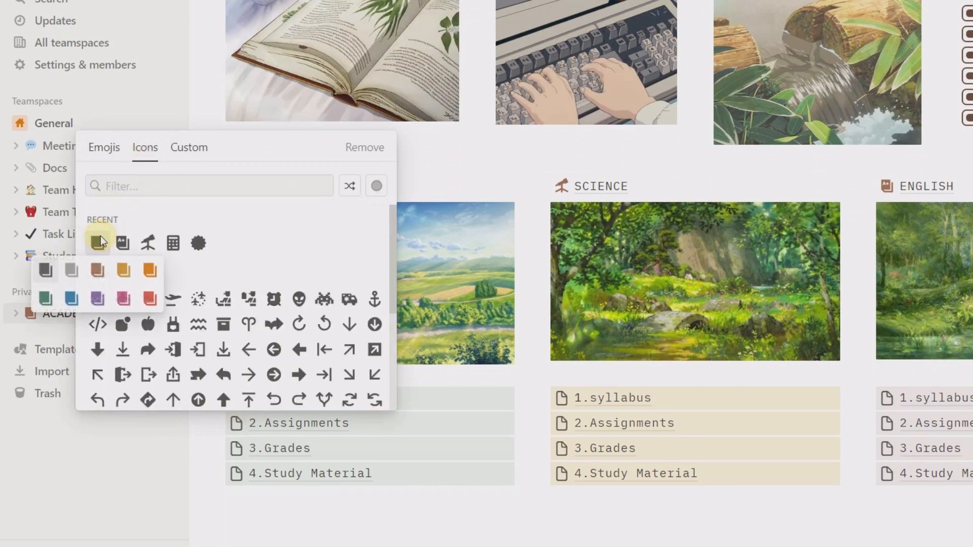
{"action": "left_click", "coordinate": [97, 271]}
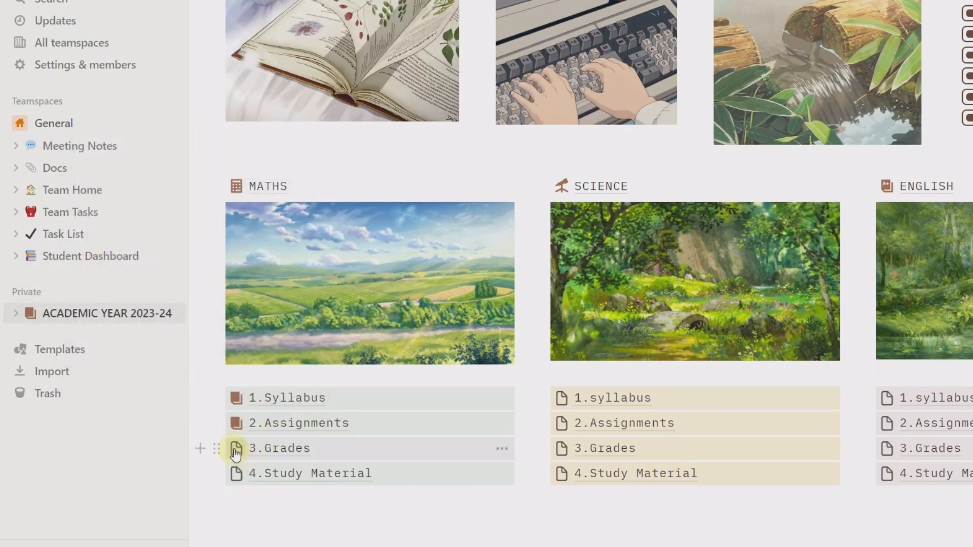
{"action": "left_click", "coordinate": [235, 450]}
{"action": "left_click", "coordinate": [140, 172]}
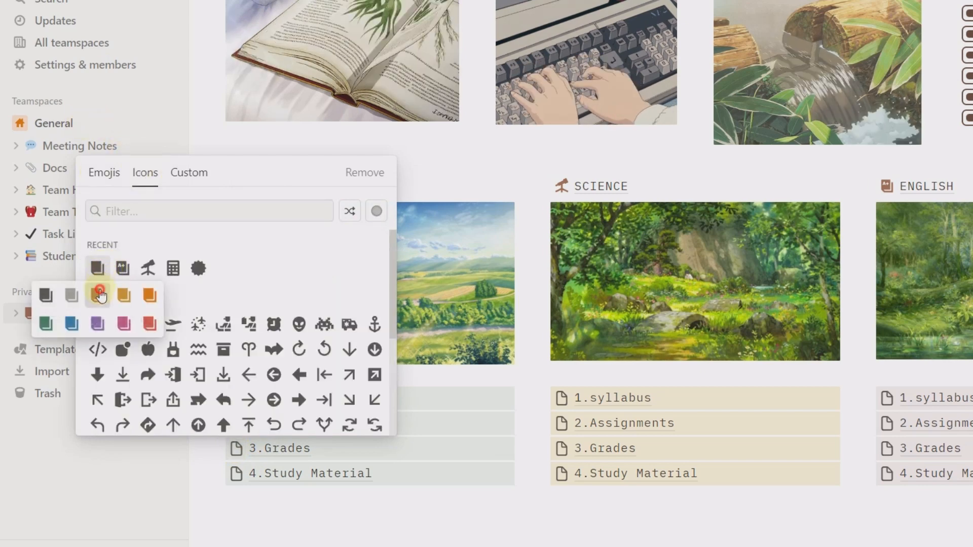
{"action": "left_click", "coordinate": [99, 294]}
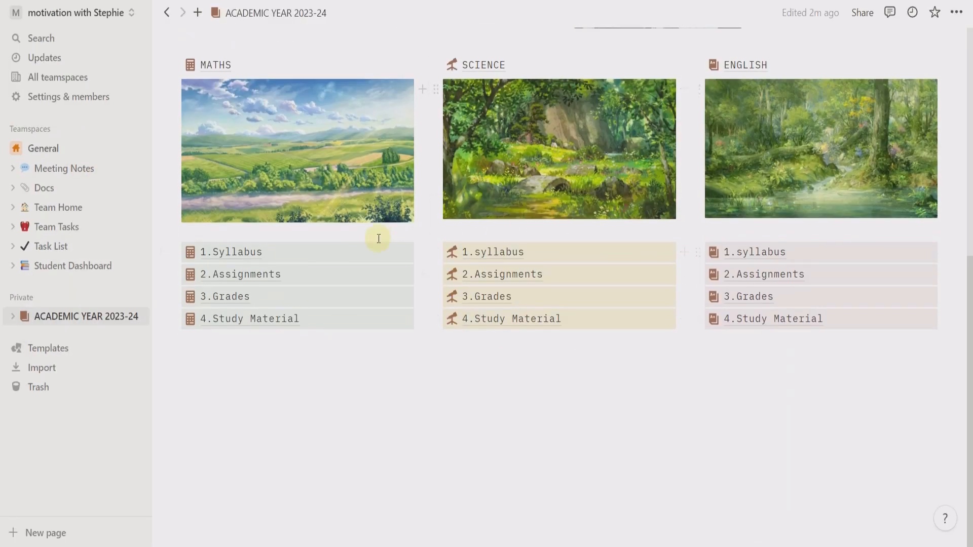
{"action": "scroll", "coordinate": [379, 239], "scroll_direction": "up", "scroll_amount": 9}
{"action": "scroll", "coordinate": [378, 238], "scroll_direction": "down", "scroll_amount": 9}
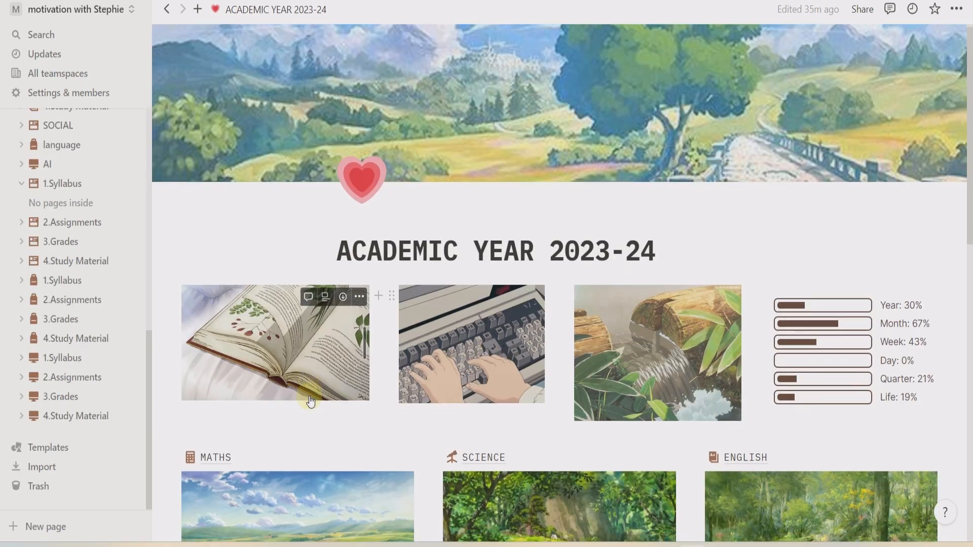
{"action": "scroll", "coordinate": [312, 402], "scroll_direction": "down", "scroll_amount": 5}
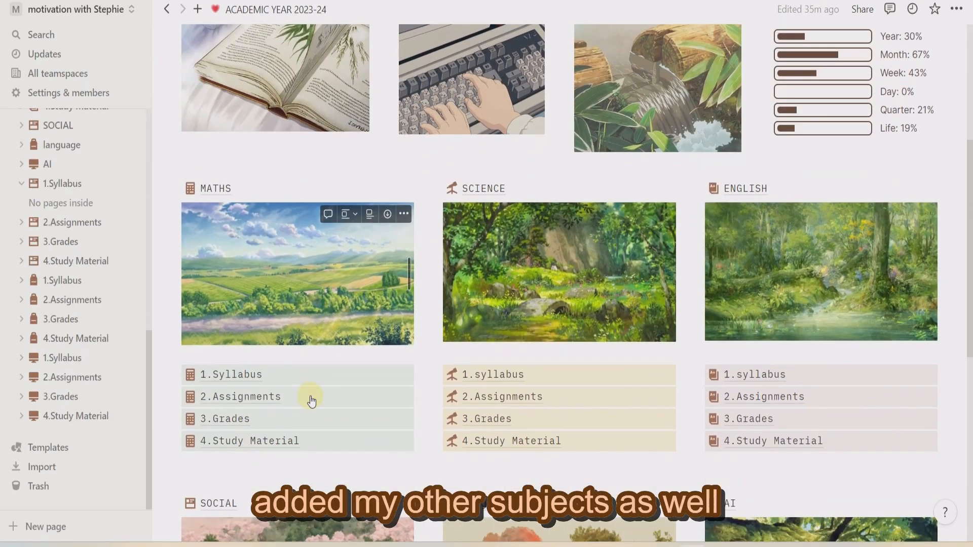
Step: Look over the six subject sections and the subpages listed under ACADEMIC YEAR 2023-24
{"action": "scroll", "coordinate": [312, 402], "scroll_direction": "down", "scroll_amount": 7}
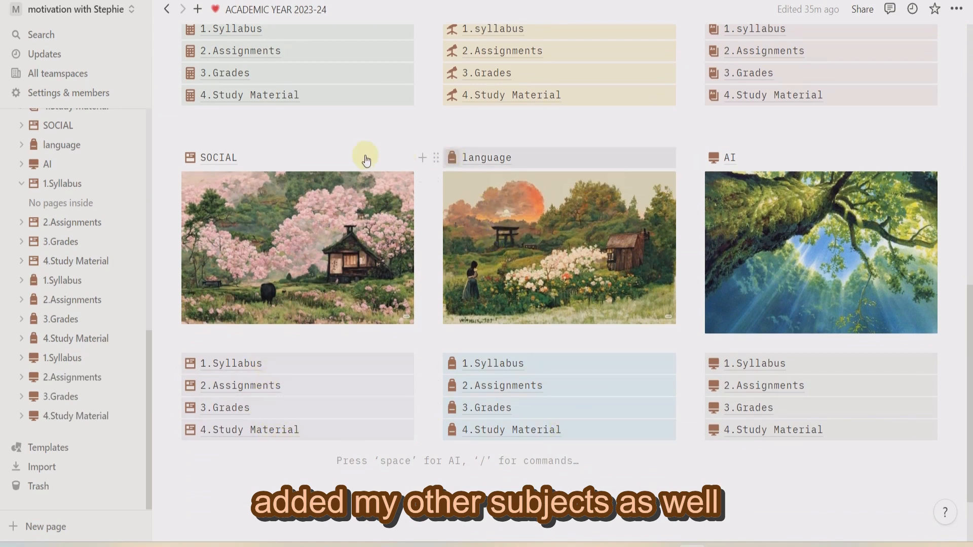
{"action": "scroll", "coordinate": [271, 178], "scroll_direction": "up", "scroll_amount": 4}
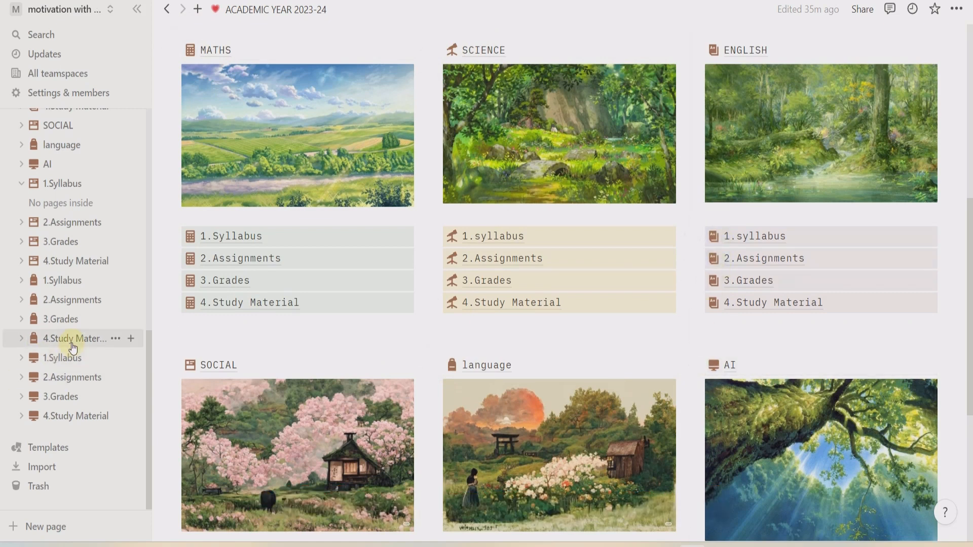
{"action": "scroll", "coordinate": [65, 385], "scroll_direction": "up", "scroll_amount": 5}
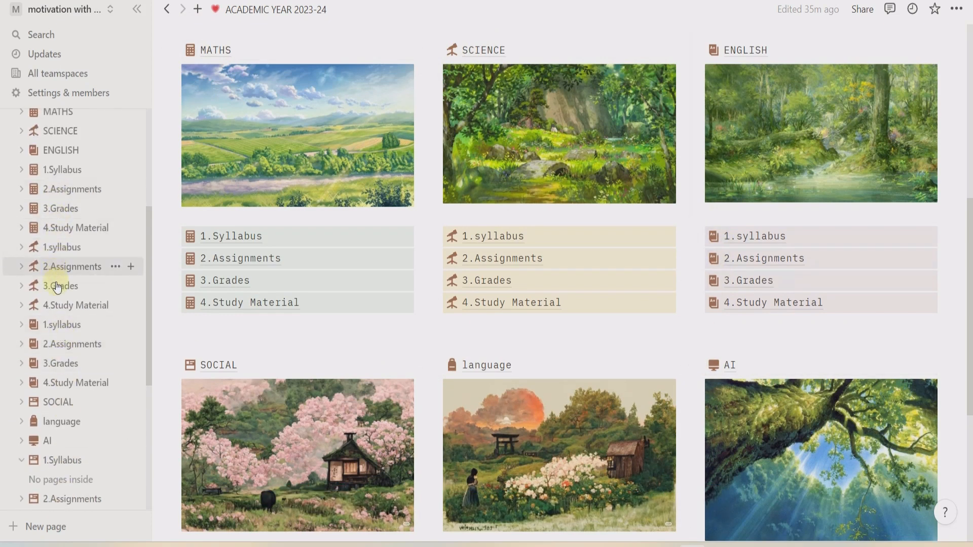
{"action": "scroll", "coordinate": [57, 302], "scroll_direction": "up", "scroll_amount": 2}
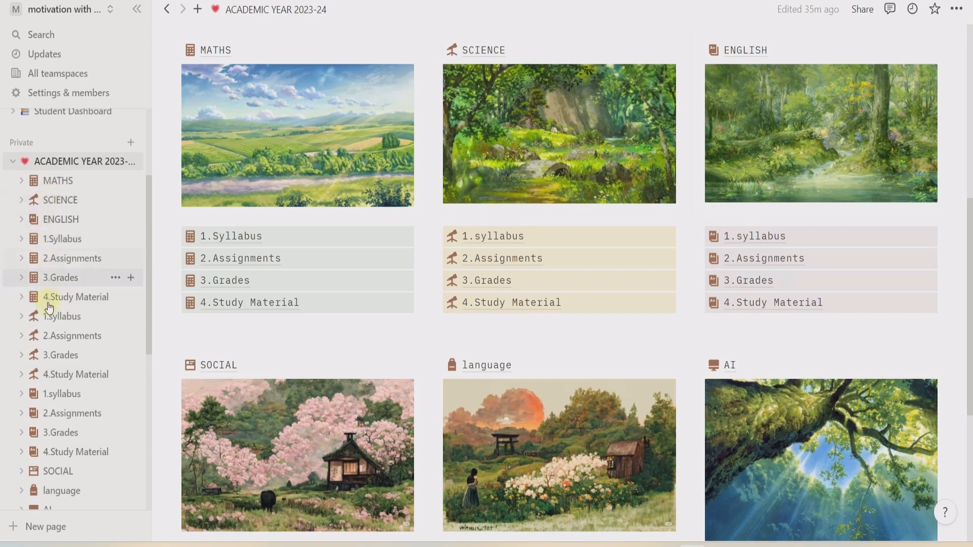
{"action": "scroll", "coordinate": [61, 402], "scroll_direction": "down", "scroll_amount": 6}
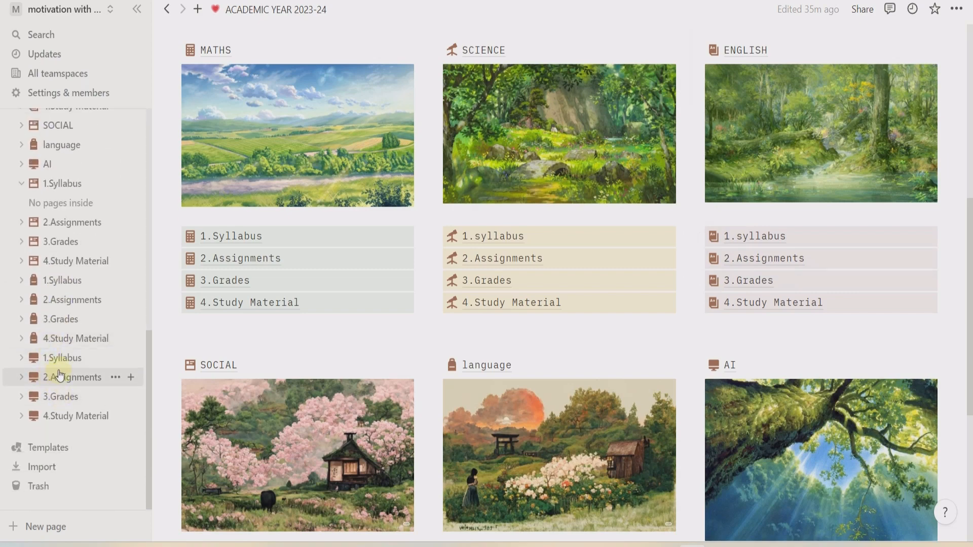
{"action": "scroll", "coordinate": [468, 412], "scroll_direction": "down", "scroll_amount": 2}
Step: Insert a table view with a new database below the SOCIAL, language and AI sections
{"action": "left_click", "coordinate": [256, 406]}
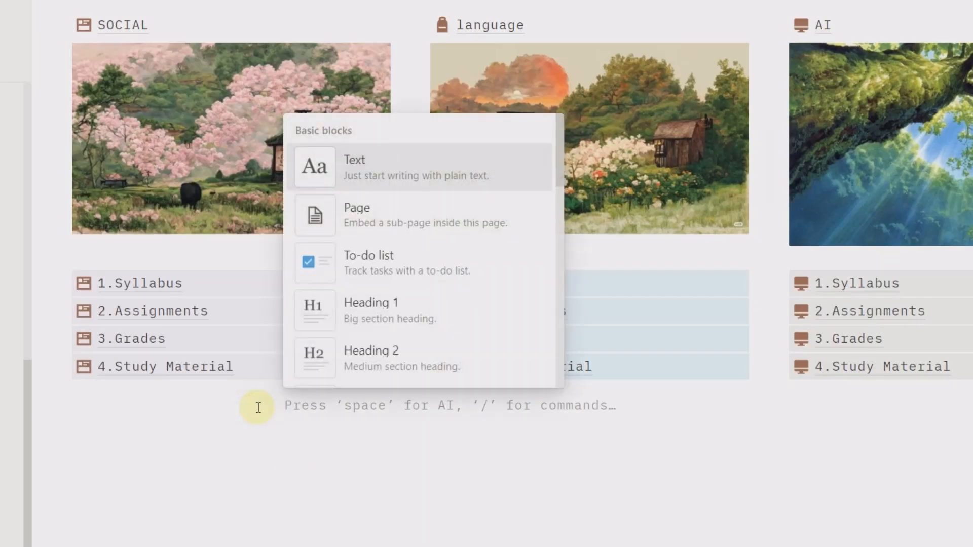
{"action": "scroll", "coordinate": [435, 224], "scroll_direction": "down", "scroll_amount": 8}
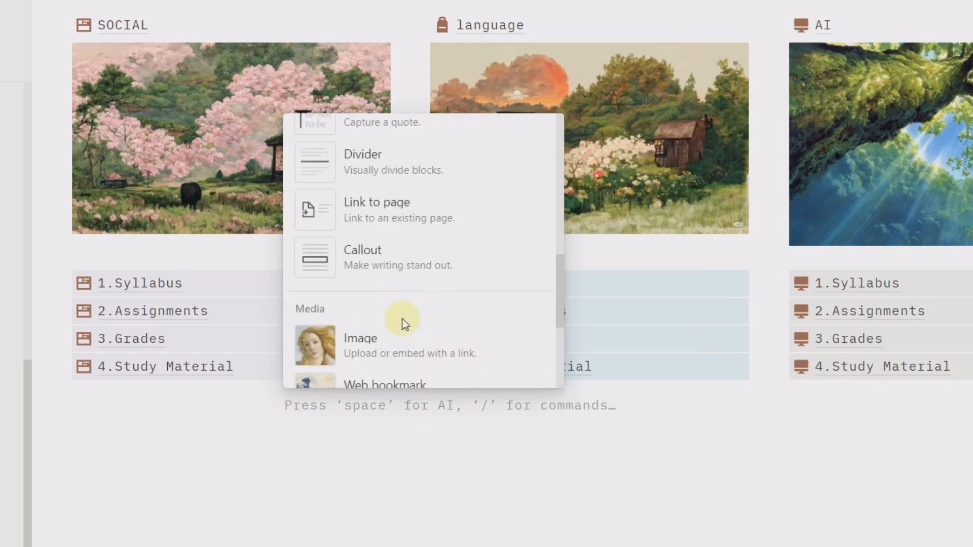
{"action": "scroll", "coordinate": [403, 324], "scroll_direction": "down", "scroll_amount": 10}
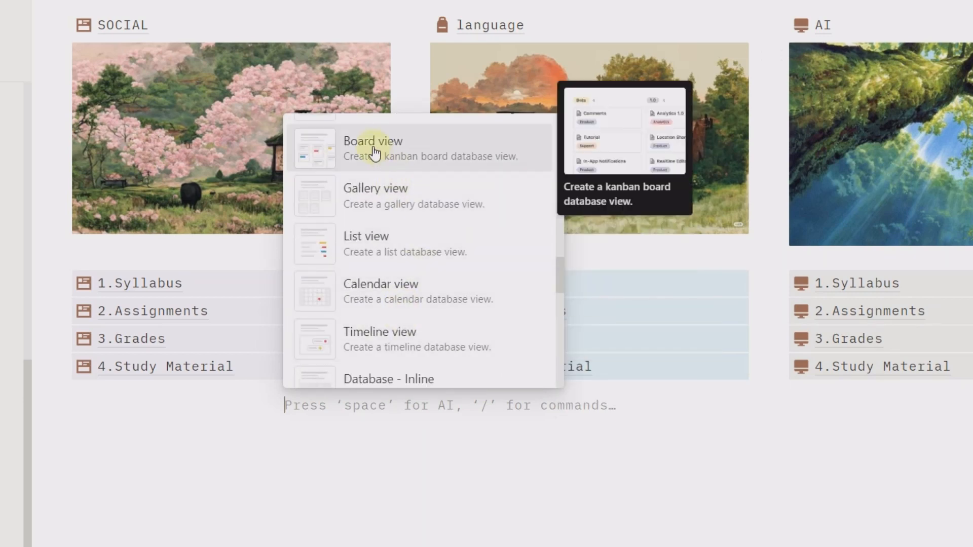
{"action": "scroll", "coordinate": [374, 152], "scroll_direction": "up", "scroll_amount": 2}
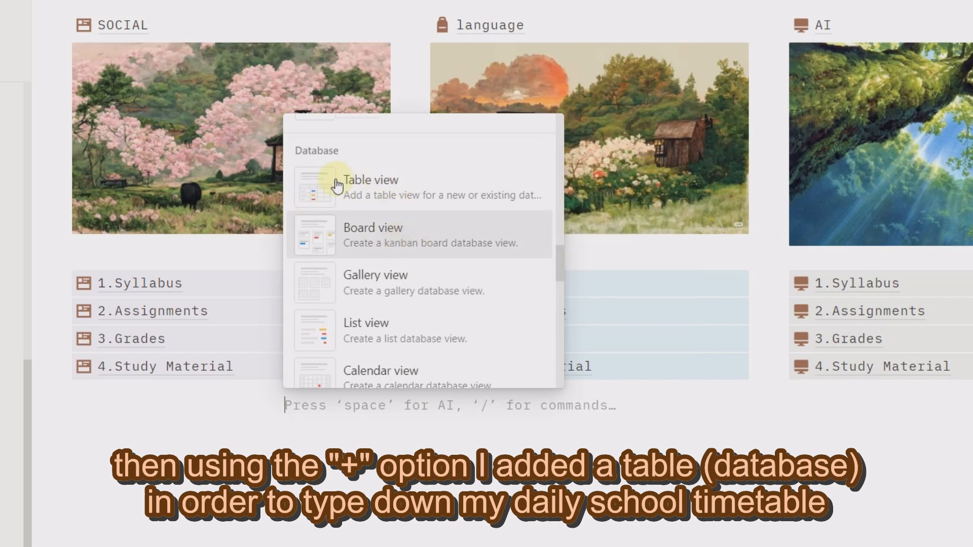
{"action": "left_click", "coordinate": [388, 185]}
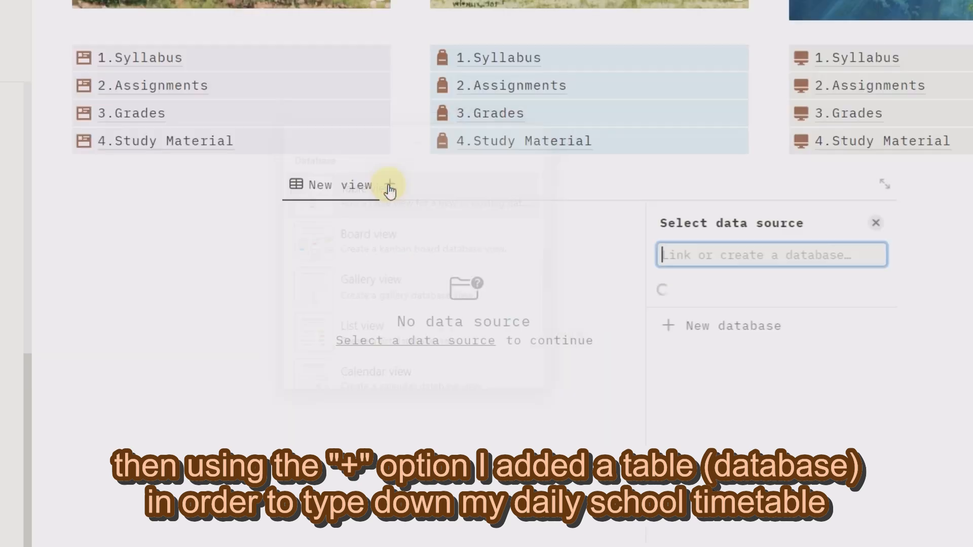
{"action": "left_click", "coordinate": [702, 369]}
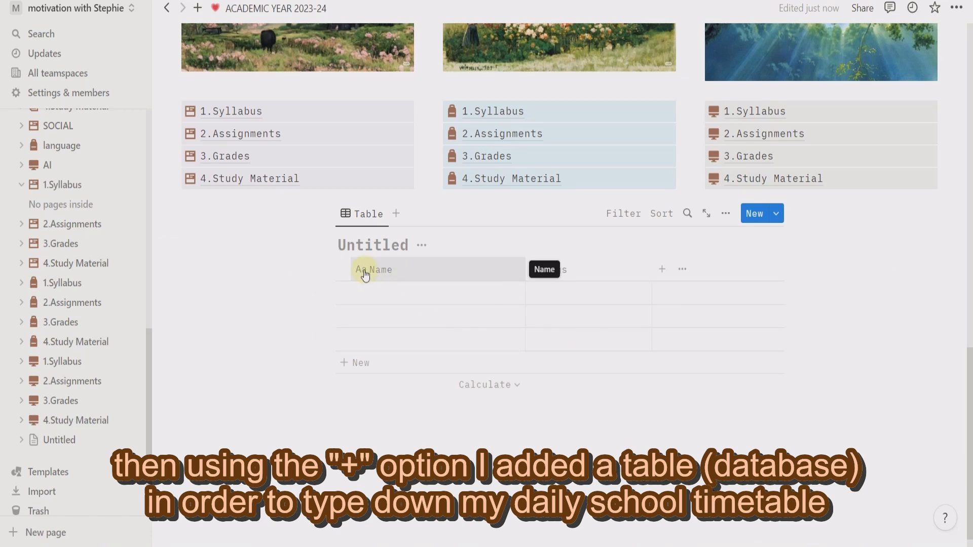
Step: Rename the table's Name column DAY with a clover icon and delete the Tags column
{"action": "left_click", "coordinate": [411, 272]}
{"action": "left_click", "coordinate": [616, 248]}
{"action": "scroll", "coordinate": [598, 380], "scroll_direction": "down", "scroll_amount": 5}
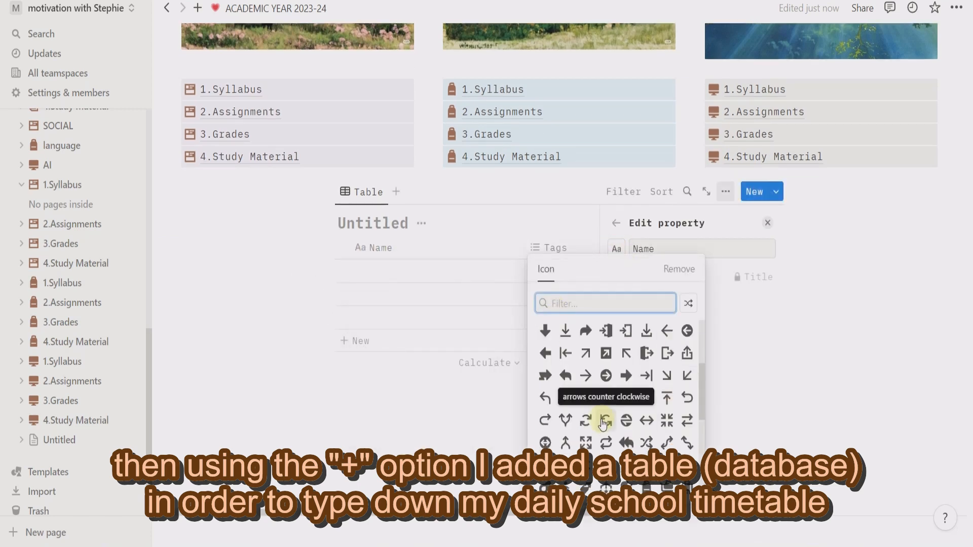
{"action": "scroll", "coordinate": [582, 355], "scroll_direction": "down", "scroll_amount": 5}
{"action": "left_click", "coordinate": [557, 423]}
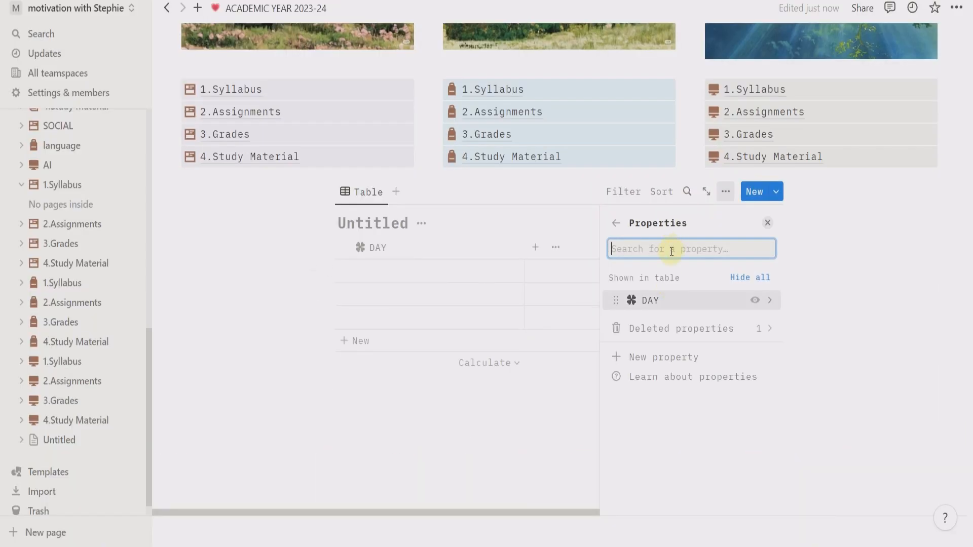
{"action": "left_click", "coordinate": [569, 363]}
Step: Add a text column named MONDAY to the table
{"action": "left_click", "coordinate": [536, 249]}
{"action": "scroll", "coordinate": [656, 393], "scroll_direction": "down", "scroll_amount": 1}
{"action": "scroll", "coordinate": [669, 355], "scroll_direction": "up", "scroll_amount": 1}
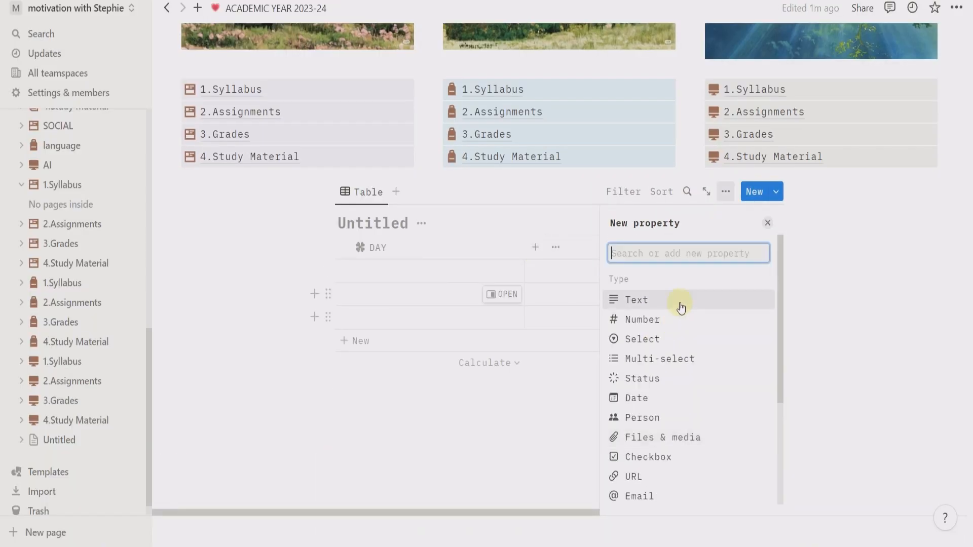
{"action": "left_click", "coordinate": [680, 304]}
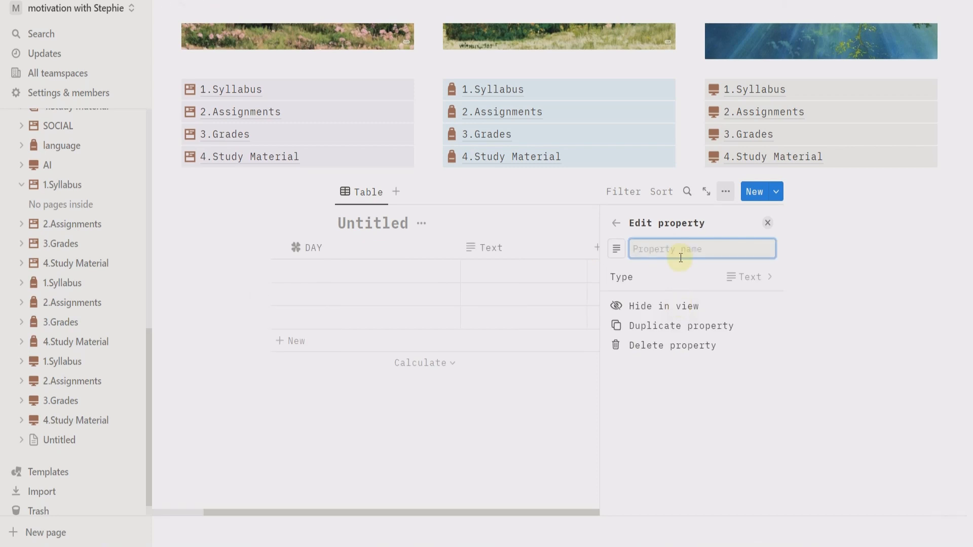
{"action": "left_click", "coordinate": [767, 223]}
{"action": "left_click", "coordinate": [690, 248]}
{"action": "left_click", "coordinate": [616, 222]}
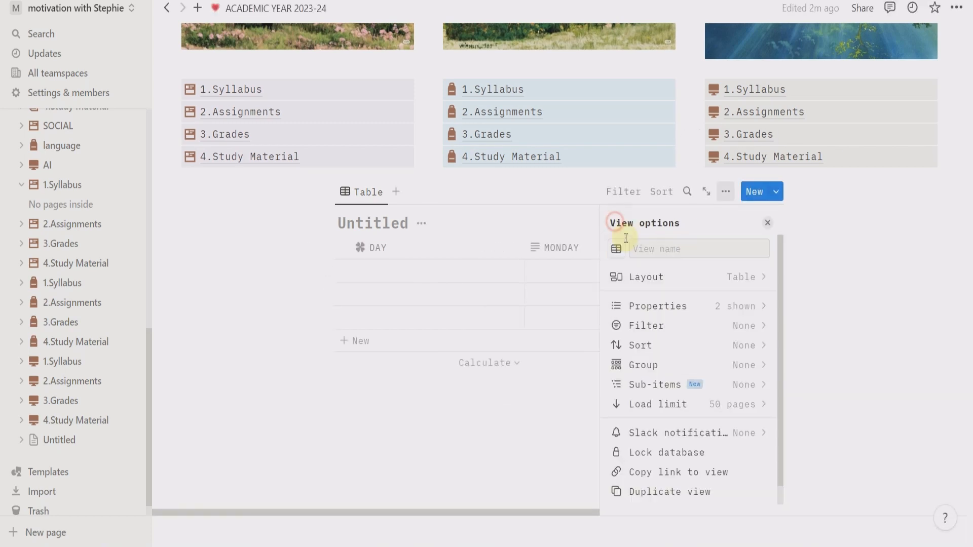
{"action": "left_click", "coordinate": [767, 223]}
Step: Add text columns named TUESDAY, WEDNESDAY and THURSDAY to the table
{"action": "left_click", "coordinate": [660, 248]}
{"action": "left_click", "coordinate": [654, 299]}
{"action": "type", "text": "TUESDAY"}
{"action": "key", "text": "Return"}
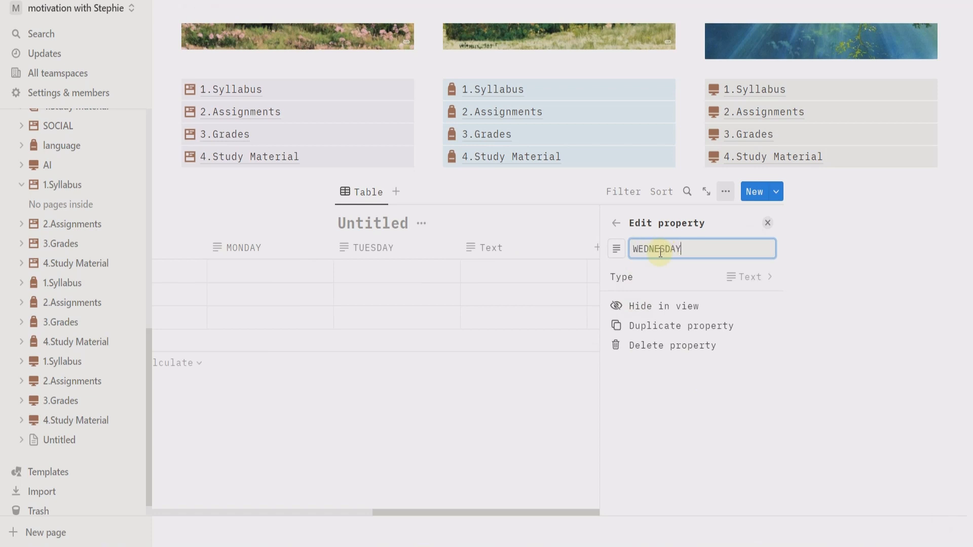
{"action": "type", "text": "WEDNESDAY"}
{"action": "key", "text": "Return"}
{"action": "key", "text": "Return"}
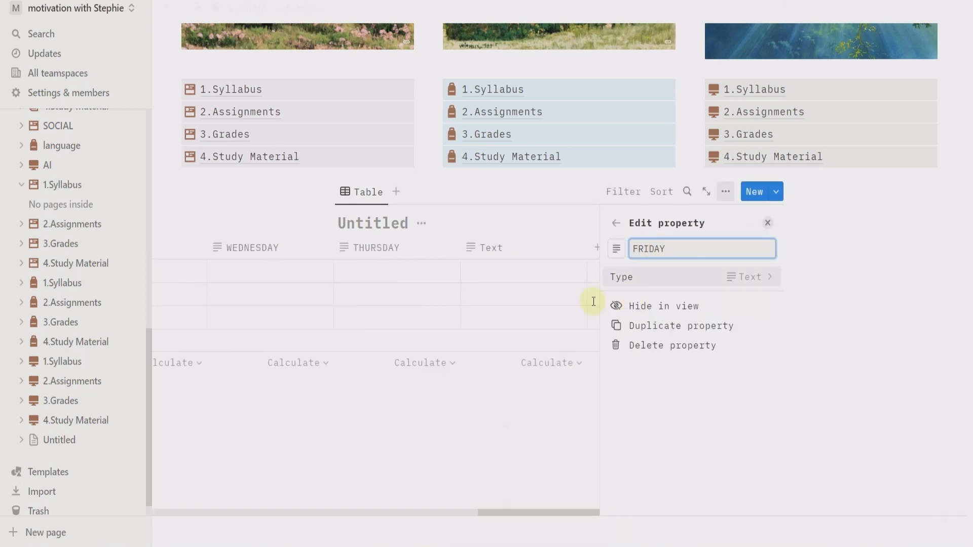
Step: Add two more text columns to the table, named FRIDAY and SATURDAY
{"action": "type", "text": "FRIDAY"}
{"action": "key", "text": "Return"}
{"action": "left_click", "coordinate": [643, 352]}
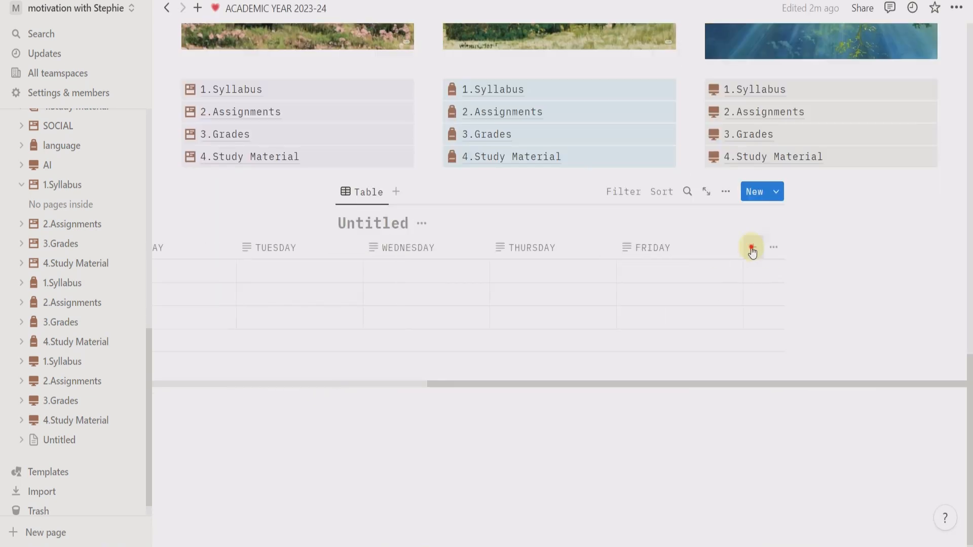
{"action": "left_click", "coordinate": [752, 250]}
{"action": "type", "text": "SATURDAY"}
{"action": "key", "text": "Escape"}
{"action": "scroll", "coordinate": [334, 261], "scroll_direction": "left", "scroll_amount": 10}
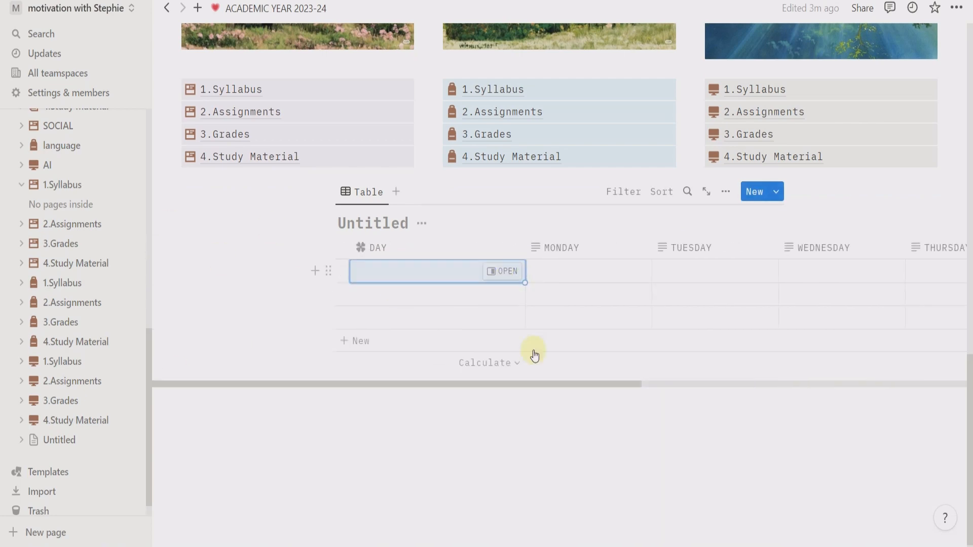
{"action": "left_click_drag", "start_coordinate": [579, 384], "coordinate": [689, 388]}
{"action": "left_click", "coordinate": [677, 448]}
{"action": "left_click", "coordinate": [330, 193]}
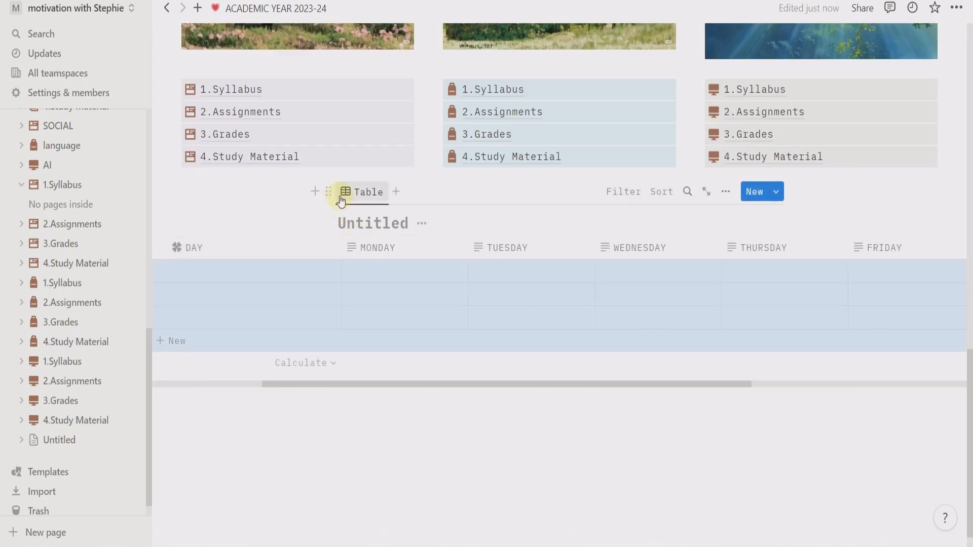
{"action": "left_click", "coordinate": [327, 193]}
{"action": "left_click", "coordinate": [395, 191]}
{"action": "left_click", "coordinate": [679, 362]}
{"action": "left_click", "coordinate": [363, 163]}
{"action": "right_click", "coordinate": [416, 163]}
{"action": "left_click", "coordinate": [431, 287]}
{"action": "left_click", "coordinate": [482, 271]}
{"action": "left_click_drag", "start_coordinate": [332, 355], "coordinate": [403, 350]}
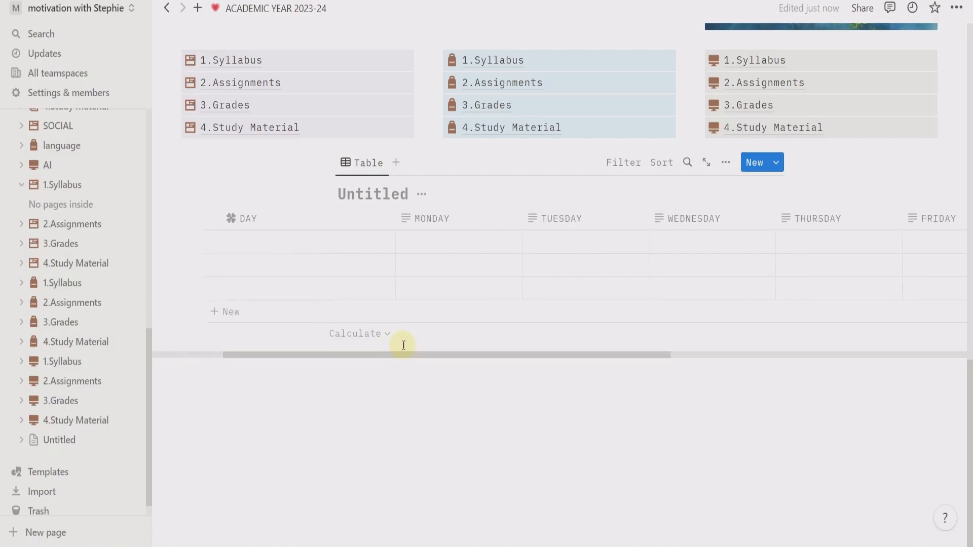
Step: Enter 8:30-9:25 in the first row of the DAY column and open that row's page
{"action": "left_click", "coordinate": [256, 242]}
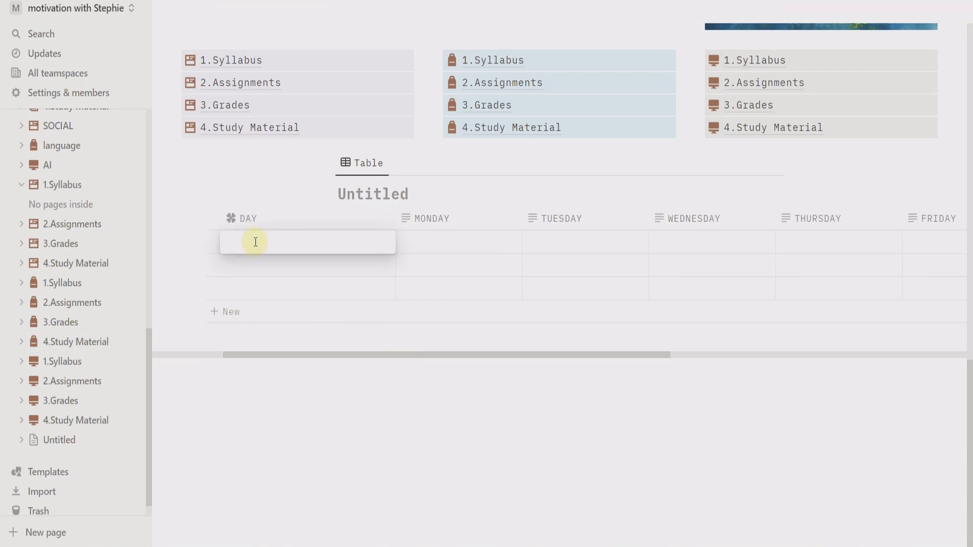
{"action": "type", "text": "8:30-9:25"}
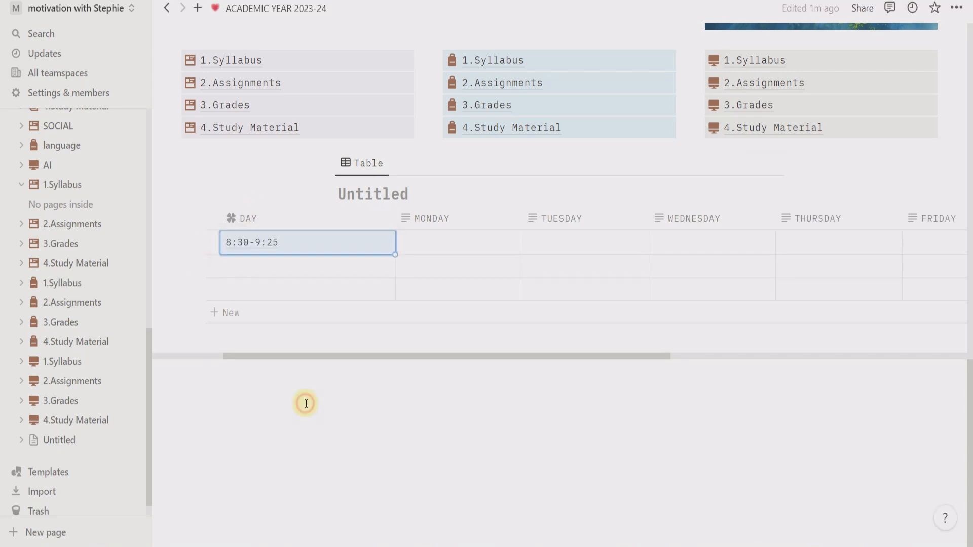
{"action": "left_click", "coordinate": [372, 242]}
Step: Fill in maths for MONDAY, TUESDAY and WEDNESDAY on the 8:30-9:25 page
{"action": "left_click", "coordinate": [657, 100]}
{"action": "left_click", "coordinate": [650, 127]}
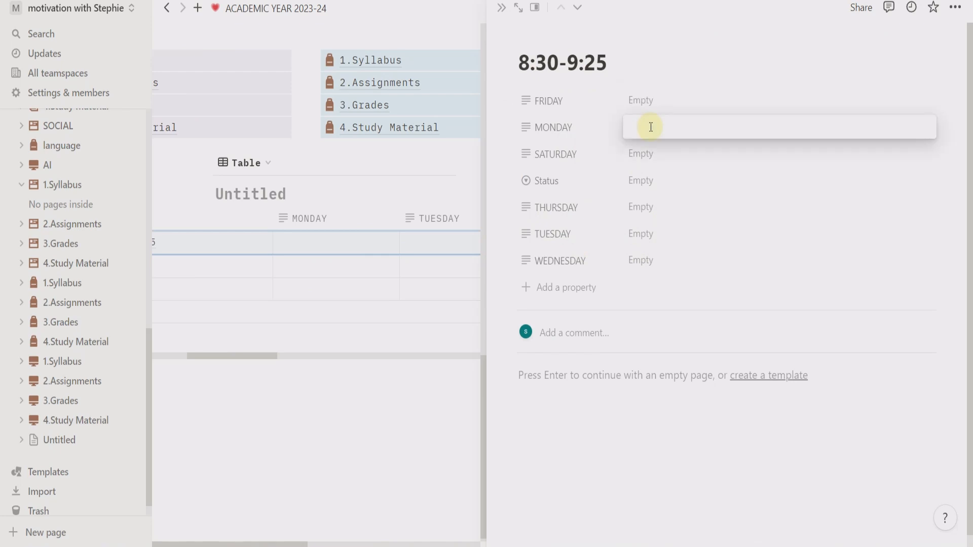
{"action": "left_click", "coordinate": [653, 233]}
{"action": "type", "text": "maths"}
{"action": "left_click", "coordinate": [689, 259]}
{"action": "type", "text": "maths"}
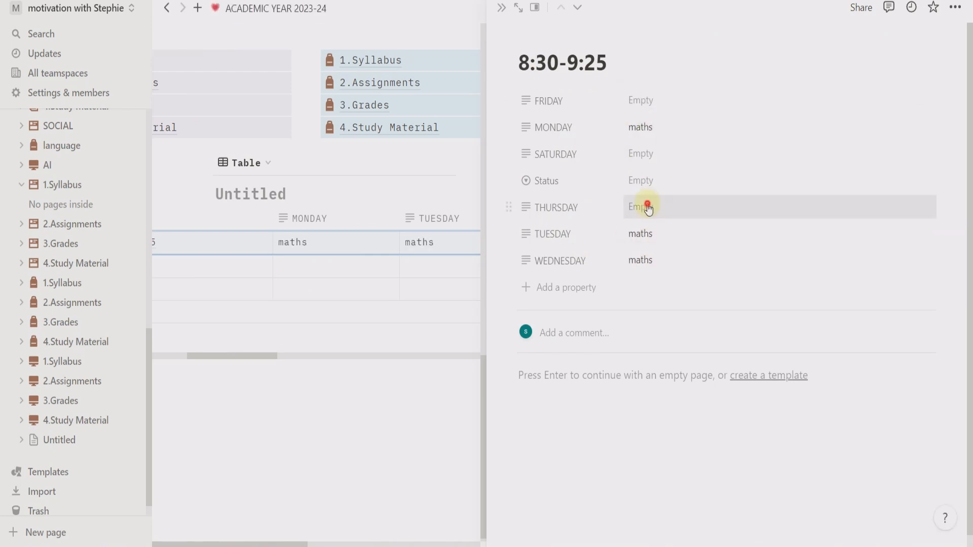
Step: Fill in maths for THURSDAY, SATURDAY and FRIDAY on the 8:30-9:25 page and close the page
{"action": "left_click", "coordinate": [647, 208]}
{"action": "type", "text": "maths"}
{"action": "left_click", "coordinate": [684, 184]}
{"action": "type", "text": "maths"}
{"action": "left_click", "coordinate": [654, 181]}
{"action": "type", "text": "maths"}
{"action": "left_click", "coordinate": [651, 101]}
{"action": "type", "text": "maths"}
{"action": "left_click", "coordinate": [416, 376]}
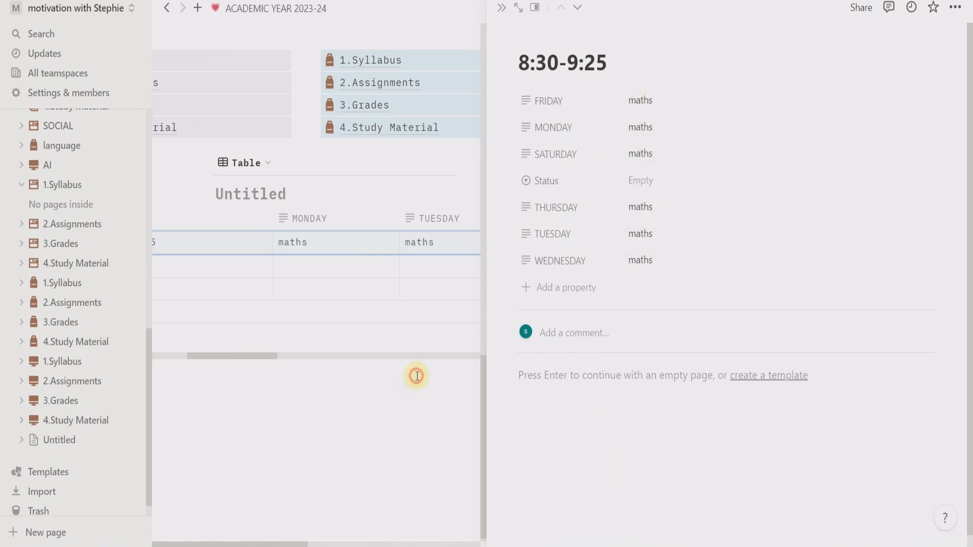
Step: Delete the unneeded Status property from the table, keeping only the DAY and weekday columns
{"action": "left_click_drag", "start_coordinate": [526, 356], "coordinate": [798, 355]}
{"action": "left_click", "coordinate": [685, 220]}
{"action": "left_click", "coordinate": [703, 390]}
{"action": "left_click", "coordinate": [780, 218]}
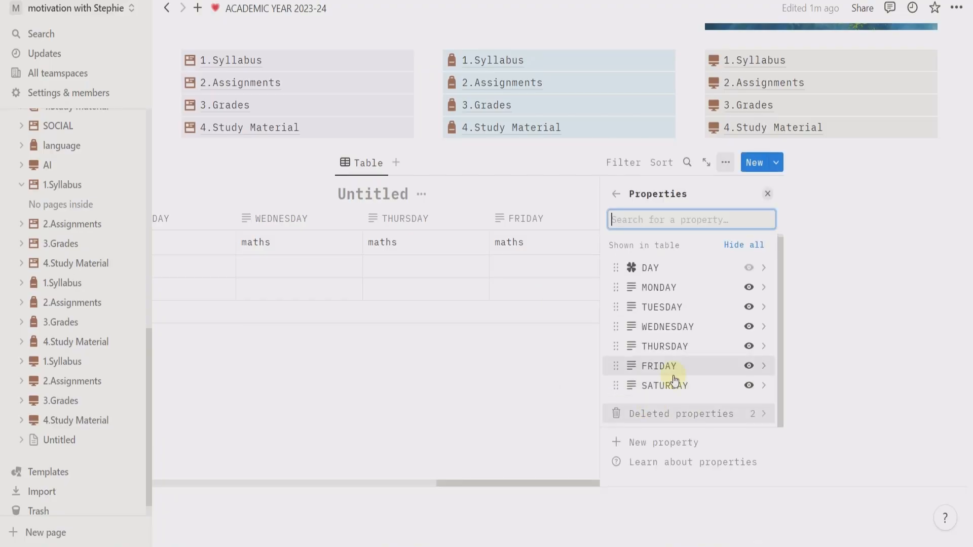
{"action": "left_click", "coordinate": [610, 194]}
{"action": "left_click", "coordinate": [606, 504]}
Step: Add six empty rows at the end of the timetable
{"action": "left_click_drag", "start_coordinate": [611, 356], "coordinate": [323, 349]}
{"action": "scroll", "coordinate": [632, 462], "scroll_direction": "down", "scroll_amount": 2}
{"action": "left_click", "coordinate": [175, 310]}
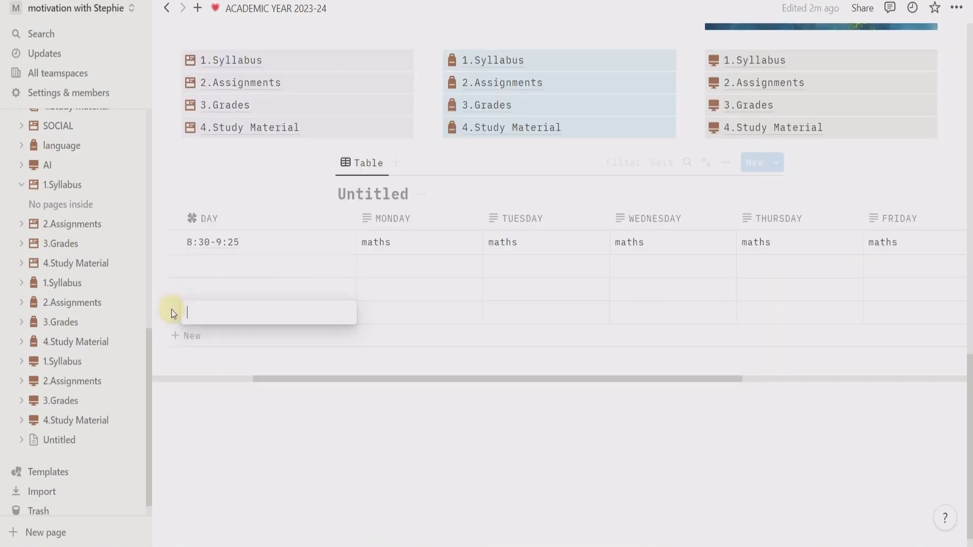
{"action": "left_click", "coordinate": [177, 335]}
{"action": "left_click", "coordinate": [181, 359]}
{"action": "left_click", "coordinate": [182, 382]}
{"action": "left_click", "coordinate": [185, 405]}
{"action": "left_click", "coordinate": [186, 428]}
{"action": "left_click", "coordinate": [239, 428]}
{"action": "left_click_drag", "start_coordinate": [436, 494], "coordinate": [336, 493]}
{"action": "scroll", "coordinate": [228, 419], "scroll_direction": "down", "scroll_amount": 3}
{"action": "left_click", "coordinate": [386, 369]}
{"action": "type", "text": "/"}
{"action": "left_click", "coordinate": [387, 212]}
{"action": "scroll", "coordinate": [73, 304], "scroll_direction": "up", "scroll_amount": 7}
{"action": "left_click", "coordinate": [73, 162]}
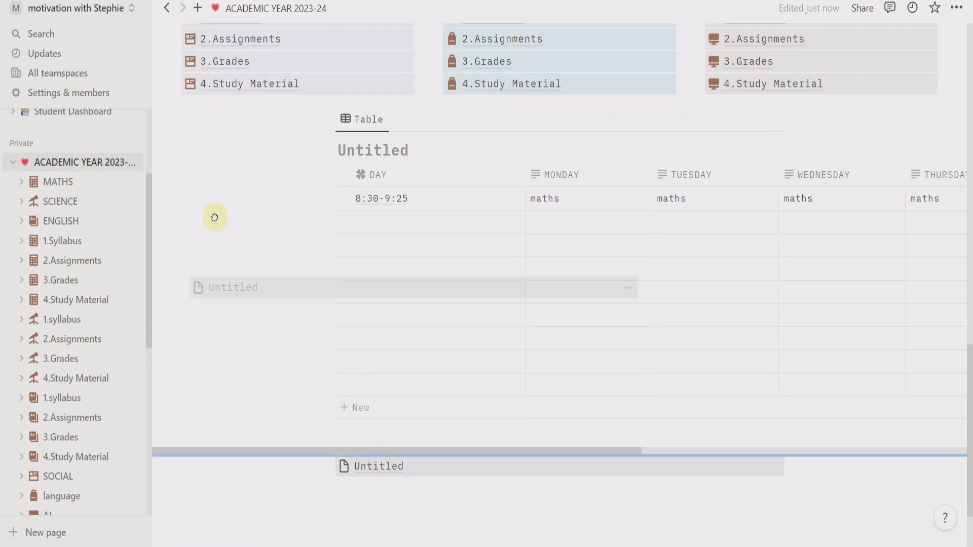
{"action": "scroll", "coordinate": [321, 495], "scroll_direction": "down", "scroll_amount": 1}
{"action": "left_click", "coordinate": [321, 449]}
{"action": "left_click", "coordinate": [191, 284]}
Step: Title the untitled database Time Table
{"action": "scroll", "coordinate": [460, 468], "scroll_direction": "down", "scroll_amount": 1}
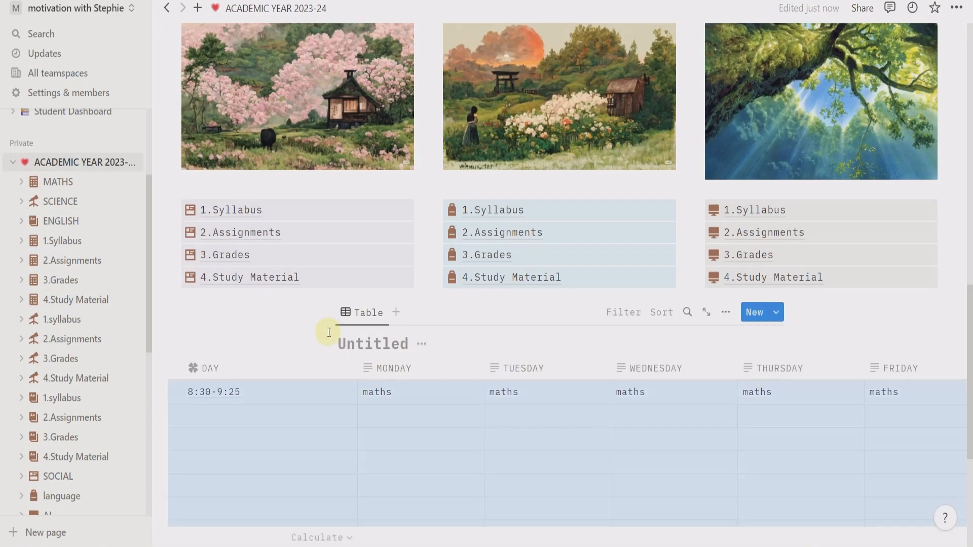
{"action": "left_click", "coordinate": [385, 348]}
{"action": "type", "text": "Time Table"}
{"action": "scroll", "coordinate": [399, 332], "scroll_direction": "down", "scroll_amount": 3}
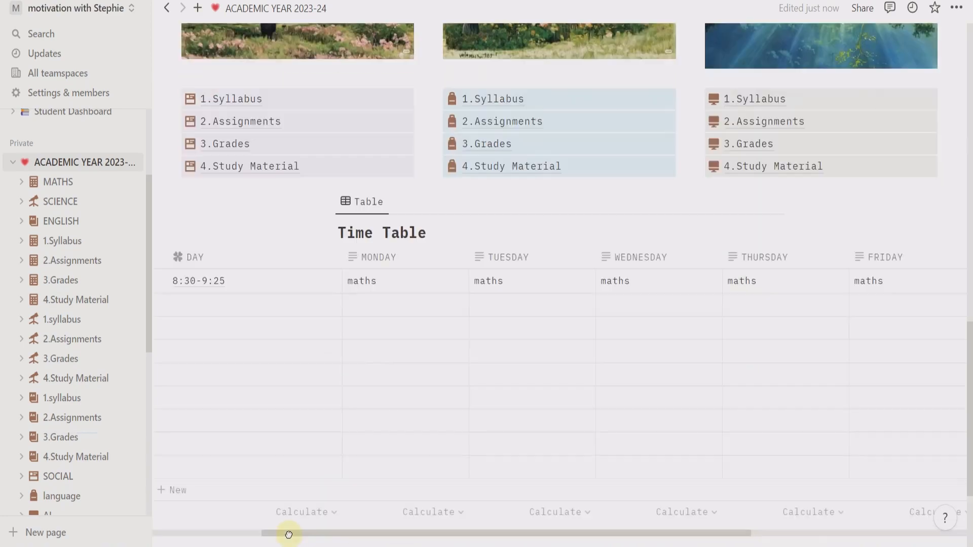
Step: View the Time Table database as its own page, then return to the ACADEMIC YEAR 2023-24 page
{"action": "left_click", "coordinate": [330, 202]}
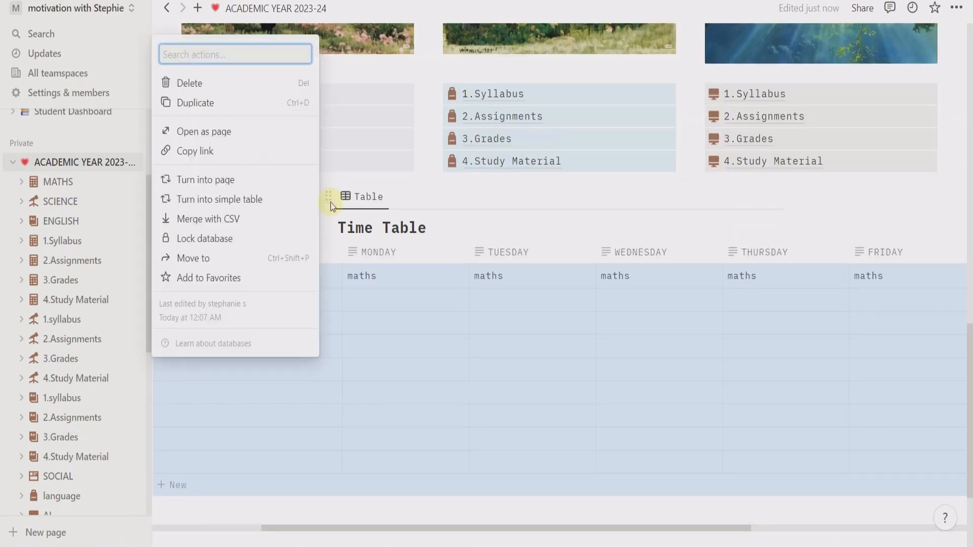
{"action": "left_click", "coordinate": [205, 131]}
{"action": "left_click", "coordinate": [76, 164]}
{"action": "scroll", "coordinate": [358, 417], "scroll_direction": "down", "scroll_amount": 10}
{"action": "scroll", "coordinate": [64, 426], "scroll_direction": "down", "scroll_amount": 7}
{"action": "left_click", "coordinate": [64, 426]}
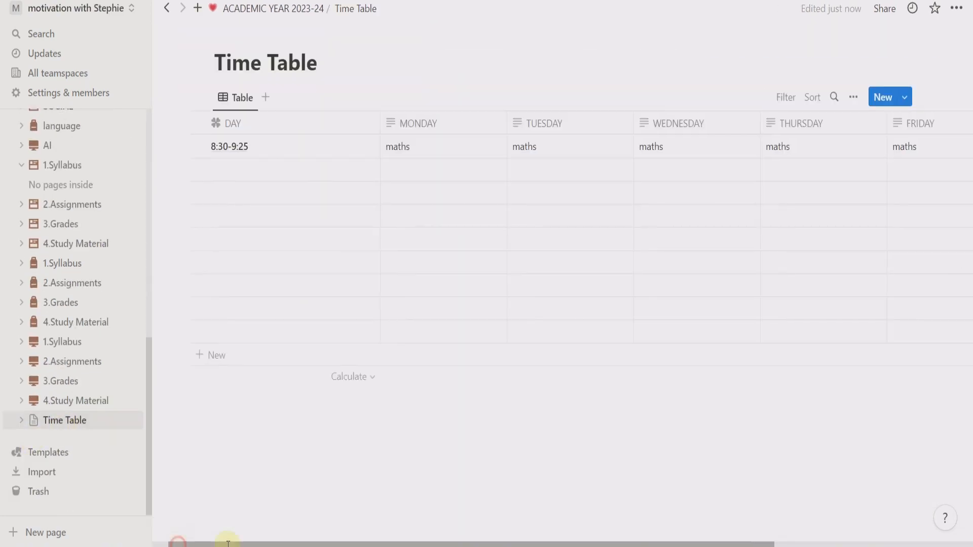
{"action": "scroll", "coordinate": [50, 402], "scroll_direction": "up", "scroll_amount": 5}
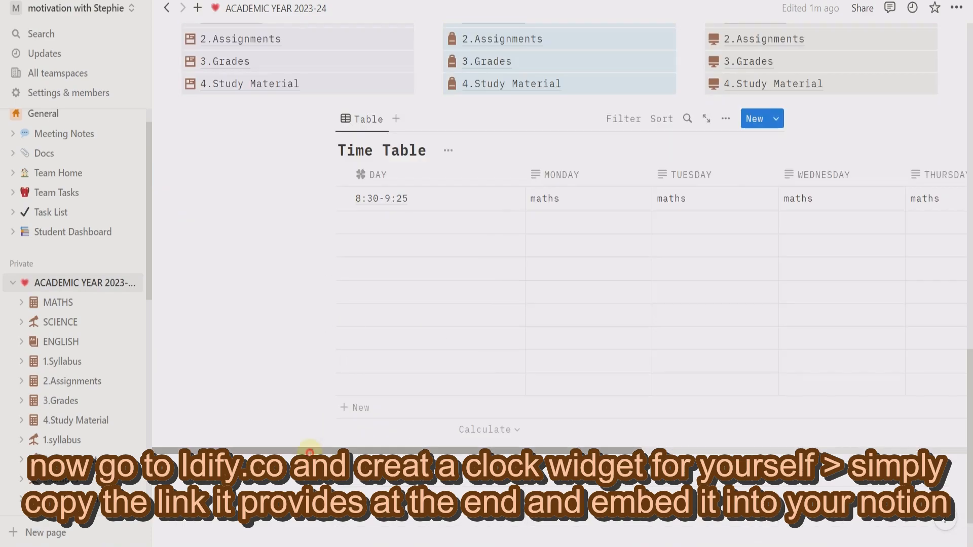
Step: Switch to indify.co, create a Clock widget and set its clock type to Analog Numbers
{"action": "scroll", "coordinate": [401, 451], "scroll_direction": "right", "scroll_amount": 1}
{"action": "scroll", "coordinate": [399, 452], "scroll_direction": "right", "scroll_amount": 1}
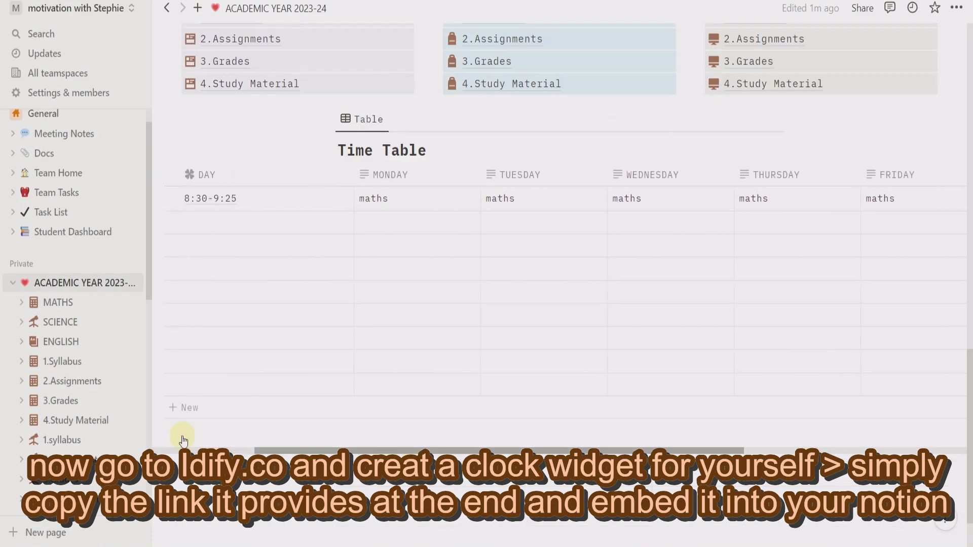
{"action": "scroll", "coordinate": [310, 413], "scroll_direction": "up", "scroll_amount": 8}
{"action": "scroll", "coordinate": [310, 413], "scroll_direction": "down", "scroll_amount": 10}
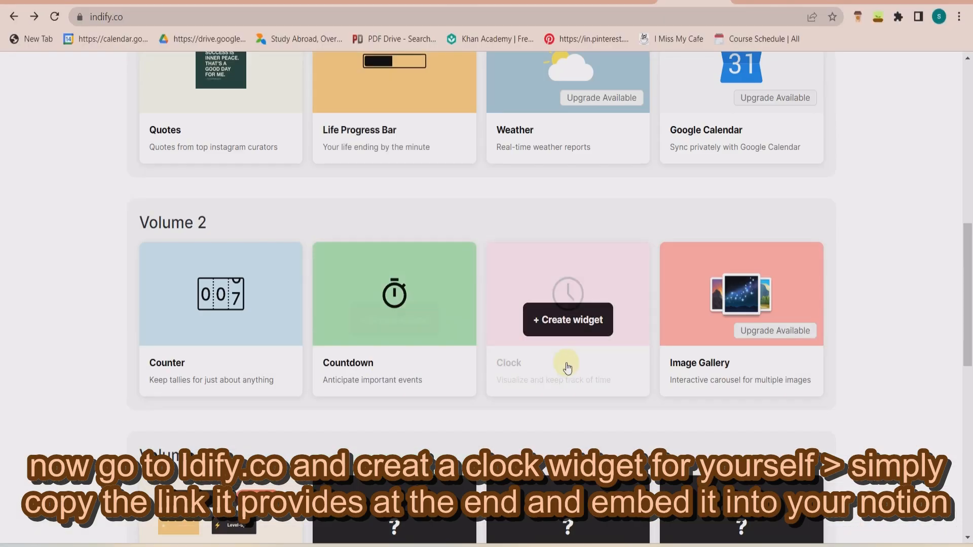
{"action": "left_click", "coordinate": [565, 364]}
{"action": "left_click", "coordinate": [466, 343]}
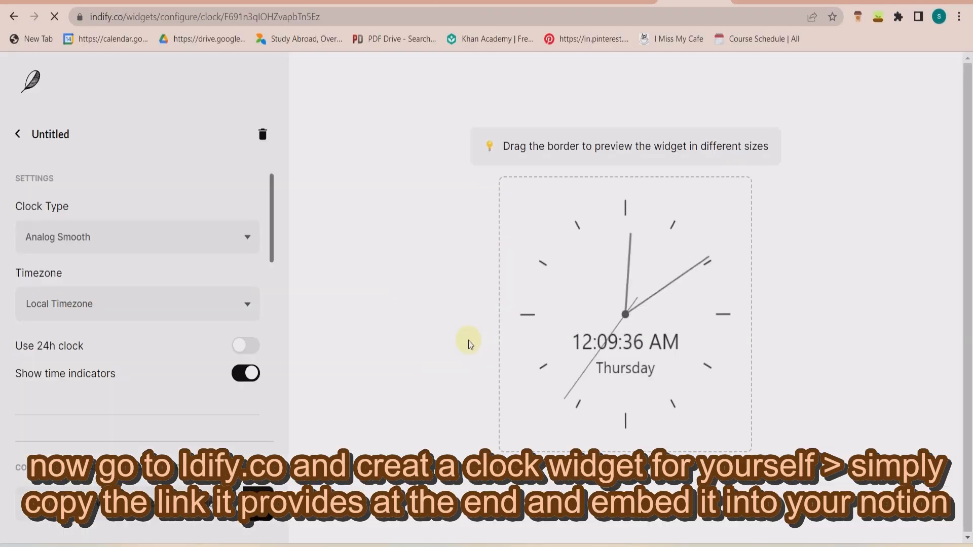
{"action": "left_click", "coordinate": [81, 237]}
{"action": "left_click", "coordinate": [84, 267]}
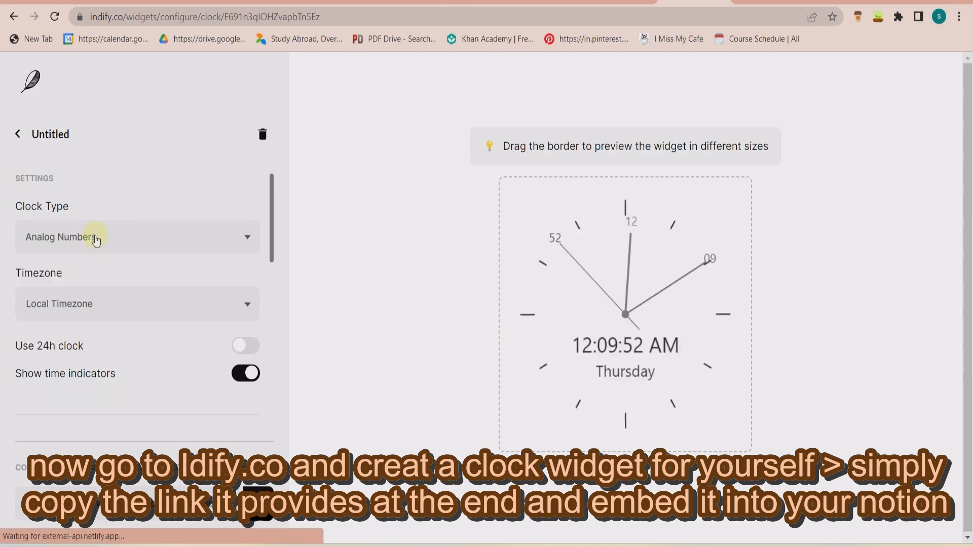
Step: Set the clock widget's light mode color to #64473a
{"action": "scroll", "coordinate": [150, 372], "scroll_direction": "down", "scroll_amount": 4}
{"action": "left_click", "coordinate": [242, 382]}
{"action": "left_click", "coordinate": [295, 393]}
{"action": "left_click", "coordinate": [62, 310]}
{"action": "scroll", "coordinate": [63, 309], "scroll_direction": "down", "scroll_amount": 2}
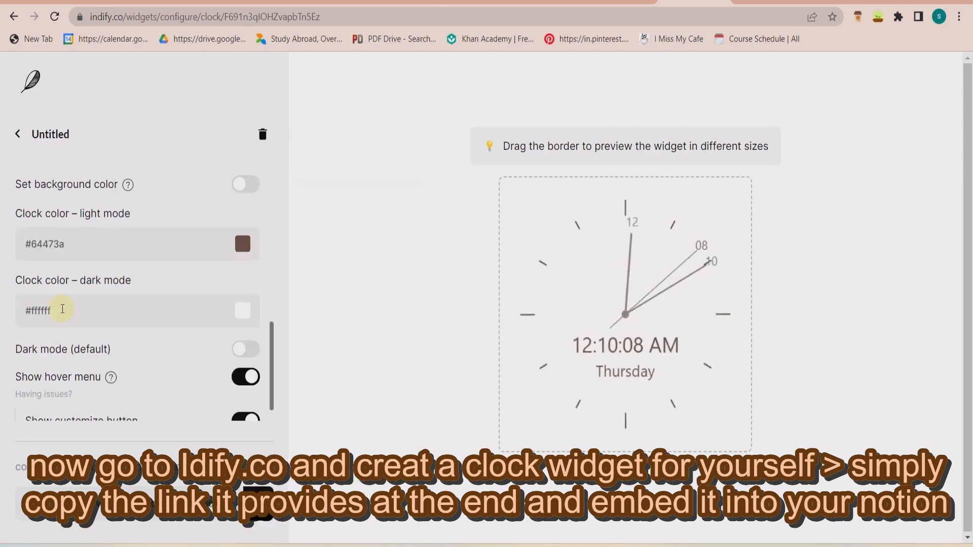
{"action": "scroll", "coordinate": [76, 324], "scroll_direction": "down", "scroll_amount": 1}
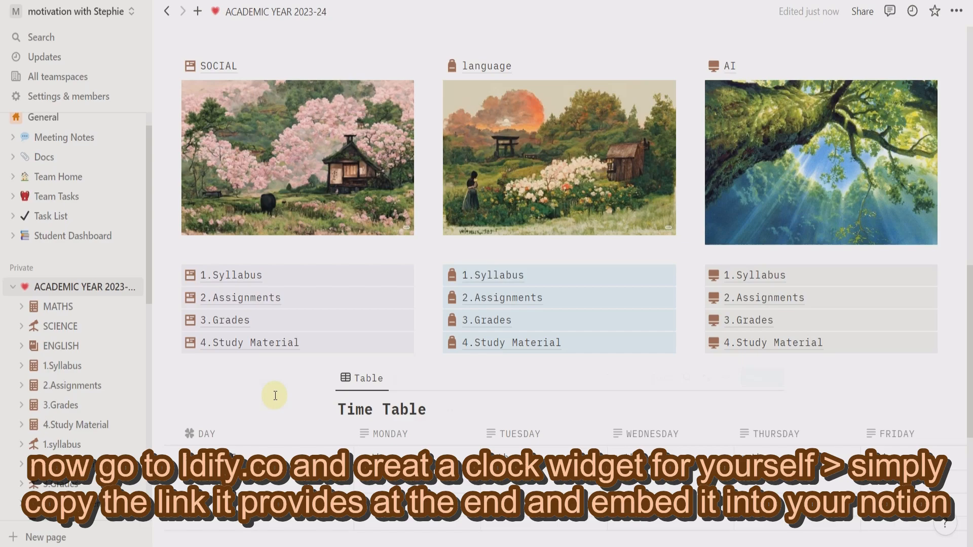
Step: Return to the ACADEMIC YEAR 2023-24 page in Notion and embed the copied clock widget link below the GIFs
{"action": "scroll", "coordinate": [272, 393], "scroll_direction": "up", "scroll_amount": 10}
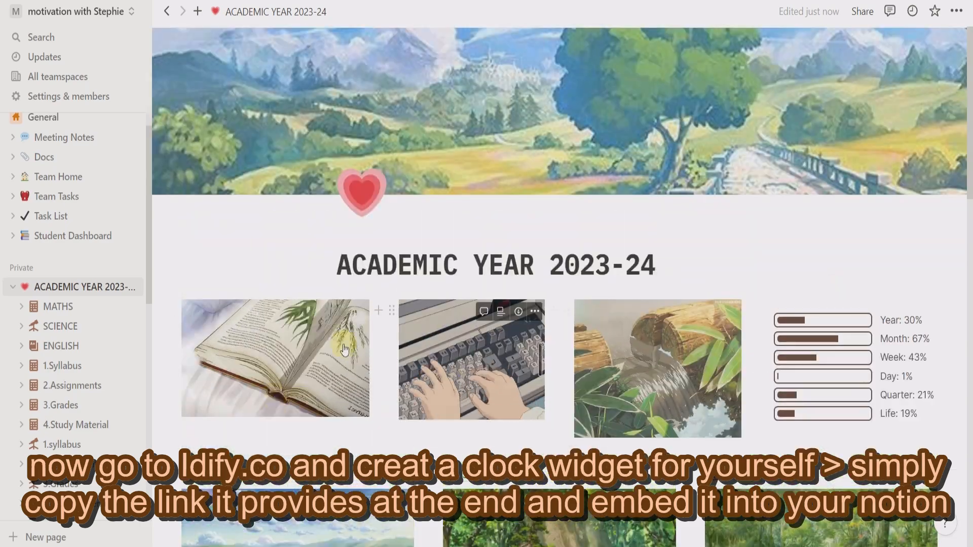
{"action": "scroll", "coordinate": [829, 337], "scroll_direction": "down", "scroll_amount": 3}
{"action": "scroll", "coordinate": [191, 280], "scroll_direction": "up", "scroll_amount": 5}
{"action": "left_click", "coordinate": [203, 478]}
{"action": "type", "text": "/"}
{"action": "scroll", "coordinate": [226, 369], "scroll_direction": "down", "scroll_amount": 15}
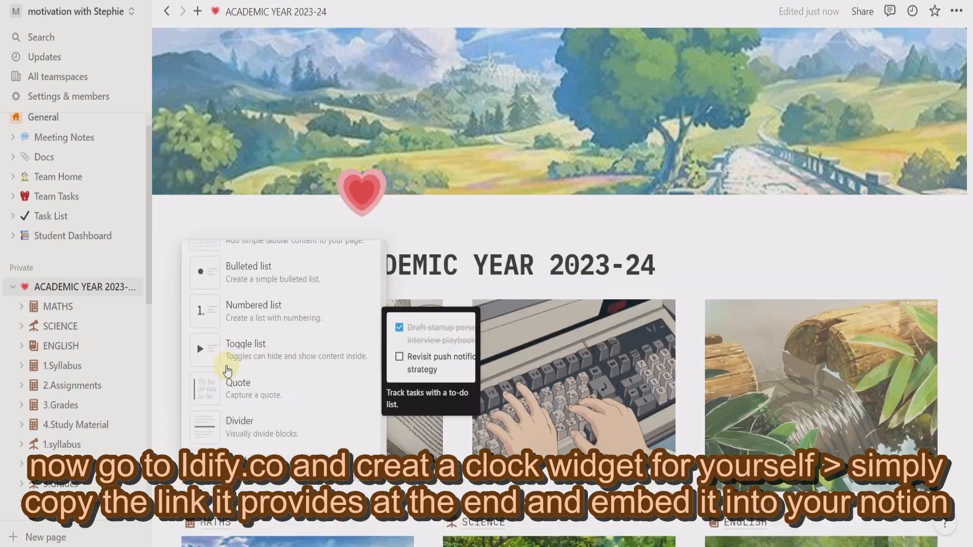
{"action": "scroll", "coordinate": [226, 370], "scroll_direction": "up", "scroll_amount": 2}
{"action": "left_click", "coordinate": [225, 369]}
{"action": "key", "text": "ctrl+v"}
{"action": "left_click", "coordinate": [278, 420]}
Step: Move the clock widget into a column beside the waterfall GIF and shrink it to match the GIF row
{"action": "scroll", "coordinate": [284, 411], "scroll_direction": "down", "scroll_amount": 3}
{"action": "left_click_drag", "start_coordinate": [177, 337], "coordinate": [940, 243]}
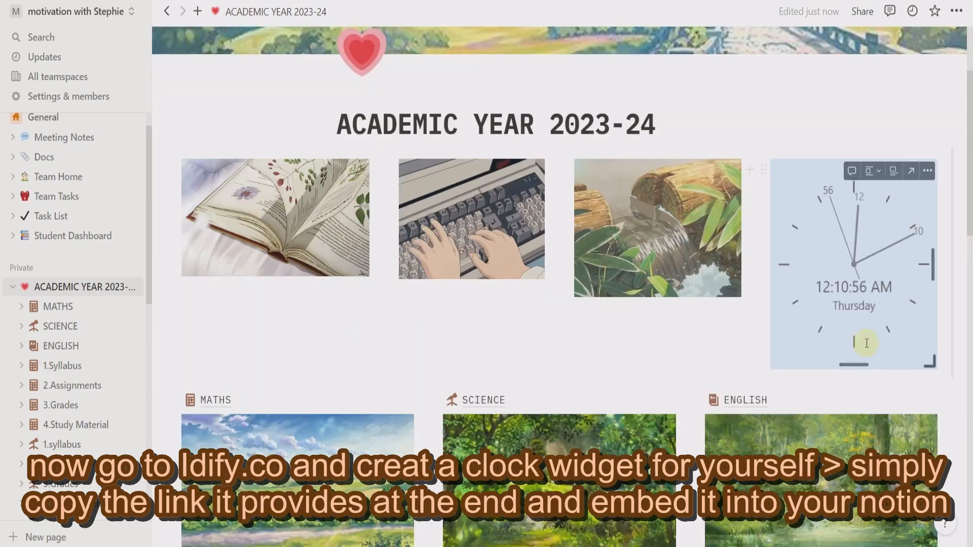
{"action": "left_click_drag", "start_coordinate": [771, 365], "coordinate": [808, 290]}
{"action": "scroll", "coordinate": [945, 373], "scroll_direction": "up", "scroll_amount": 3}
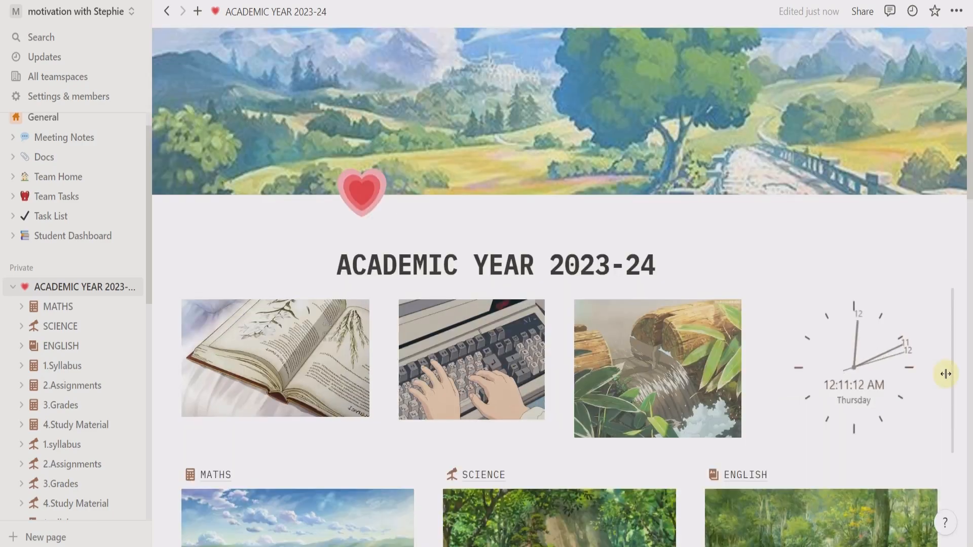
Step: Open the MATHS 3.Grades subpage and apply the Grade Calculator template to it
{"action": "scroll", "coordinate": [944, 373], "scroll_direction": "down", "scroll_amount": 4}
{"action": "scroll", "coordinate": [945, 374], "scroll_direction": "down", "scroll_amount": 2}
{"action": "left_click", "coordinate": [938, 545]}
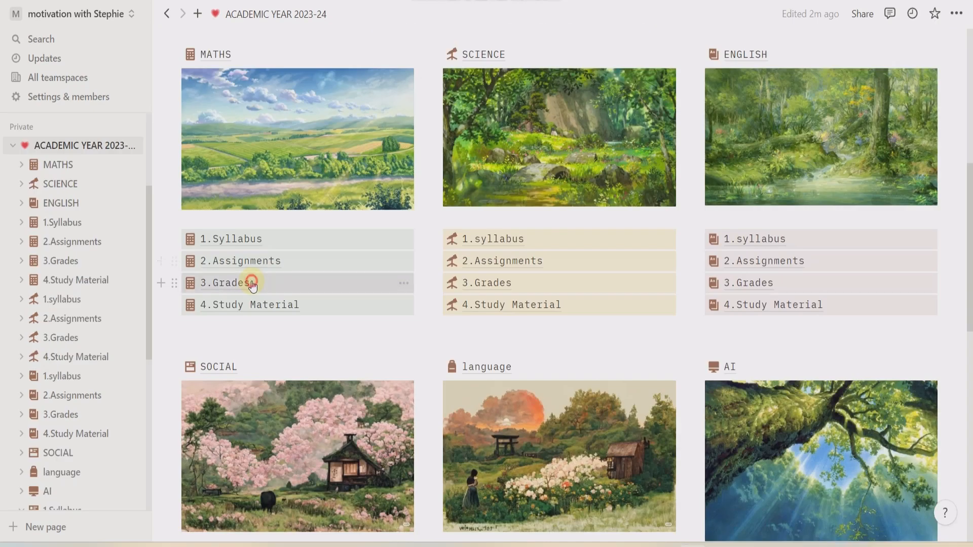
{"action": "left_click", "coordinate": [251, 282]}
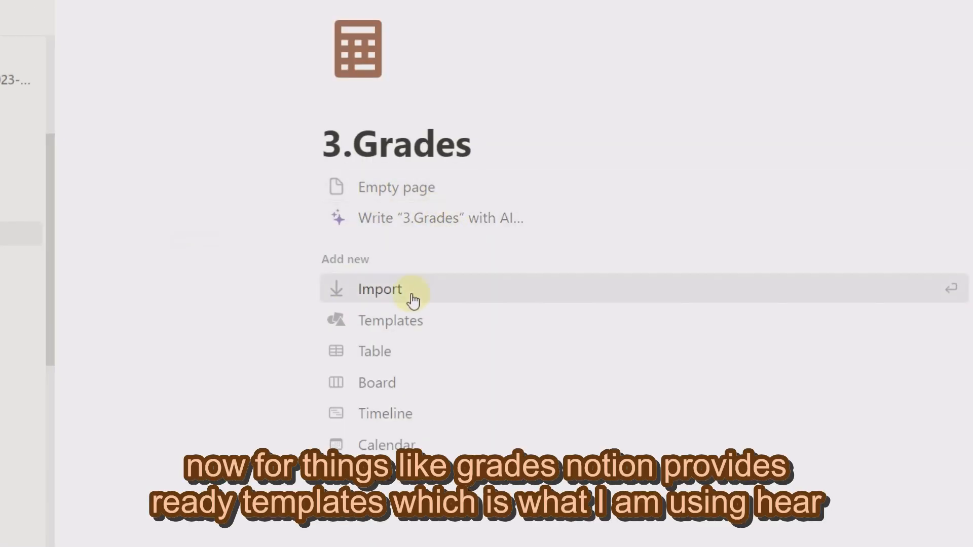
{"action": "left_click", "coordinate": [396, 313]}
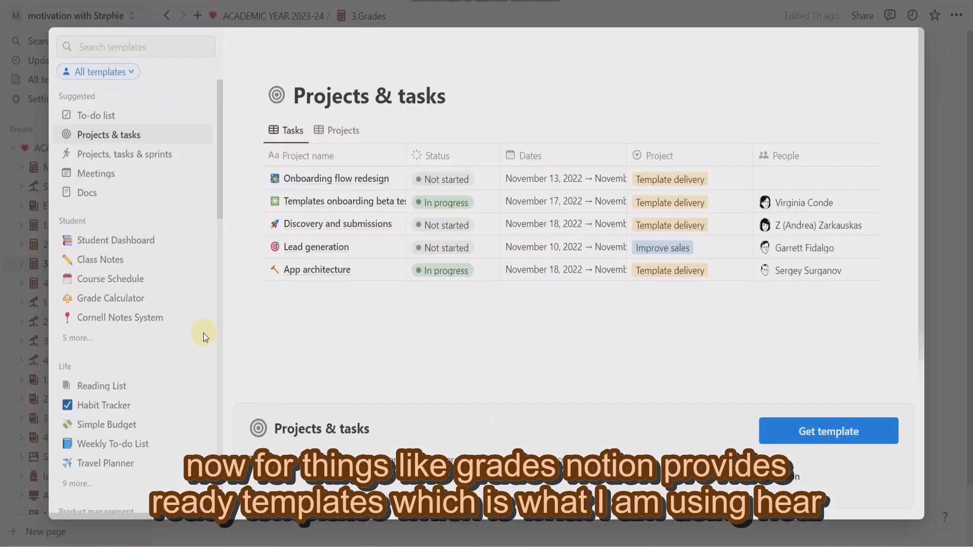
{"action": "left_click", "coordinate": [132, 303]}
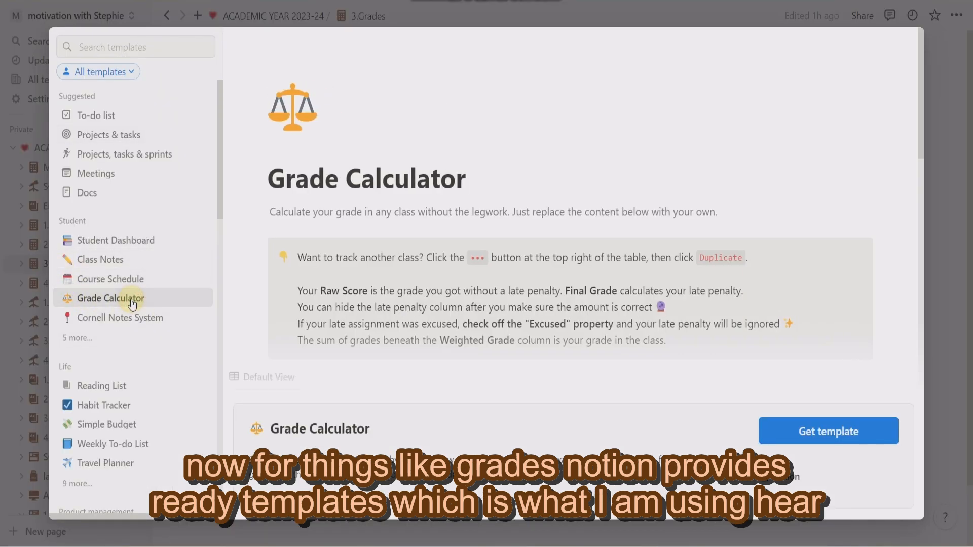
{"action": "left_click", "coordinate": [814, 430]}
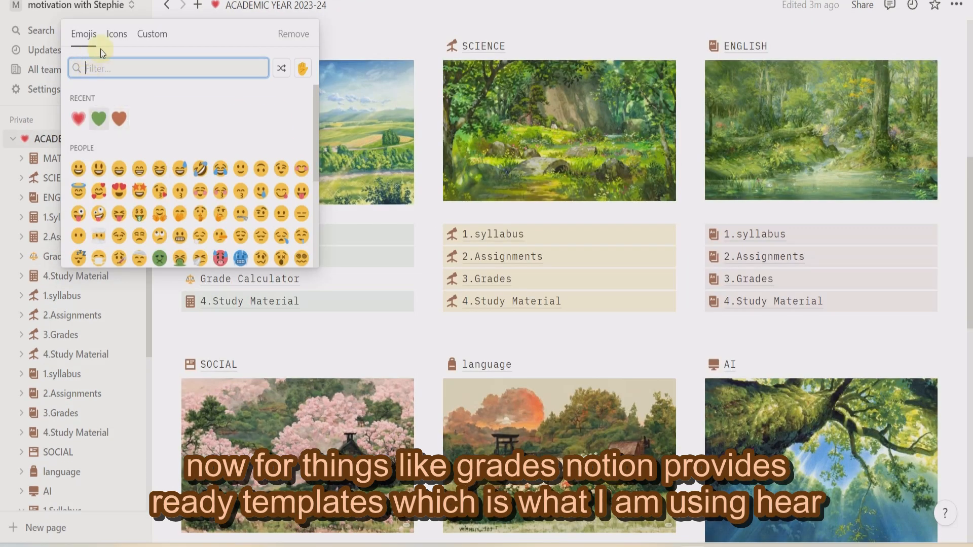
Step: Give the Grade Calculator page under MATHS the brown calculator icon and rename it Grade
{"action": "left_click", "coordinate": [114, 35]}
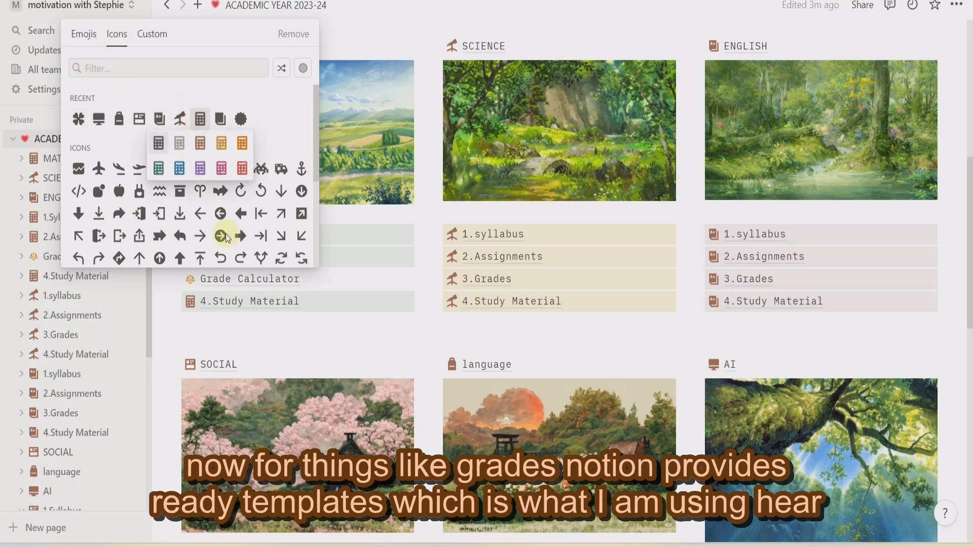
{"action": "left_click", "coordinate": [195, 147]}
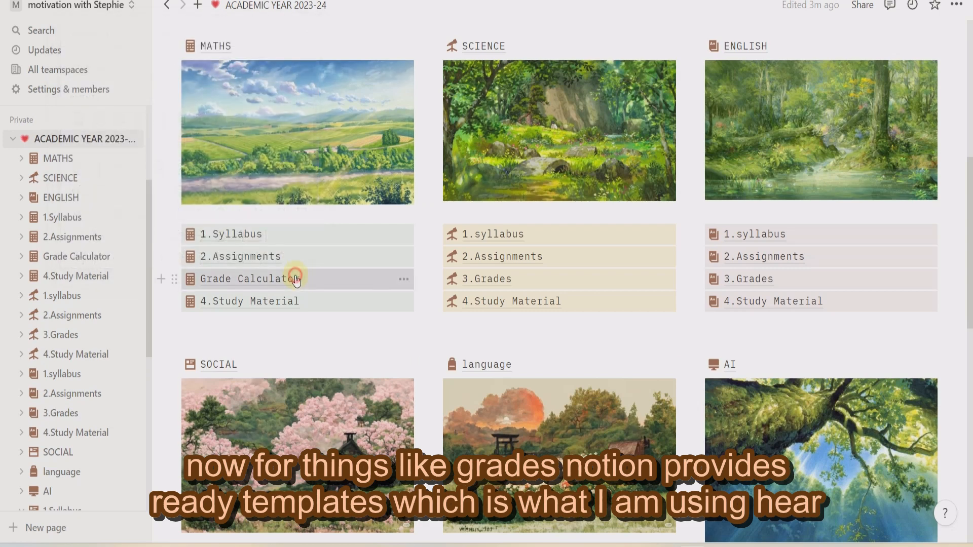
{"action": "left_click", "coordinate": [296, 279]}
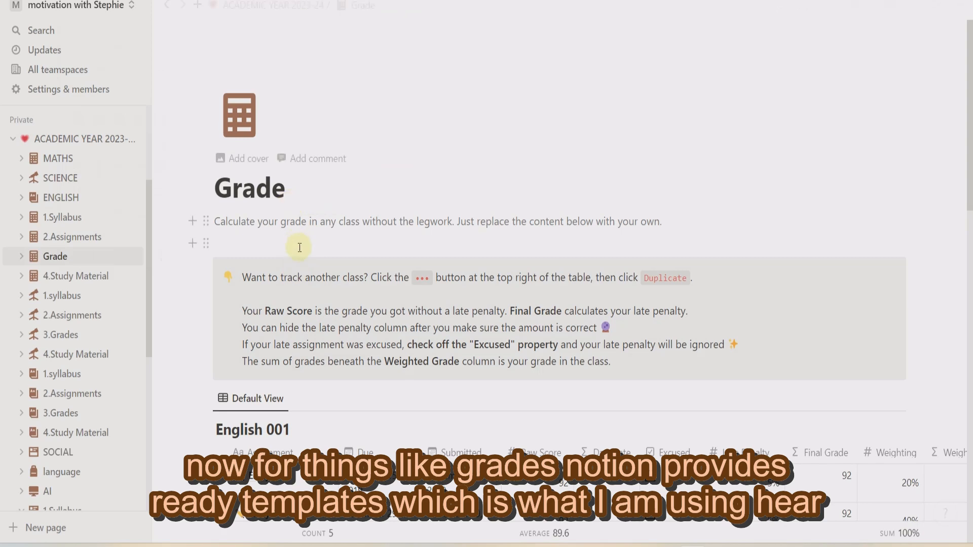
Step: Delete the instruction callout and the introductory text above the English 001 table
{"action": "left_click", "coordinate": [203, 275]}
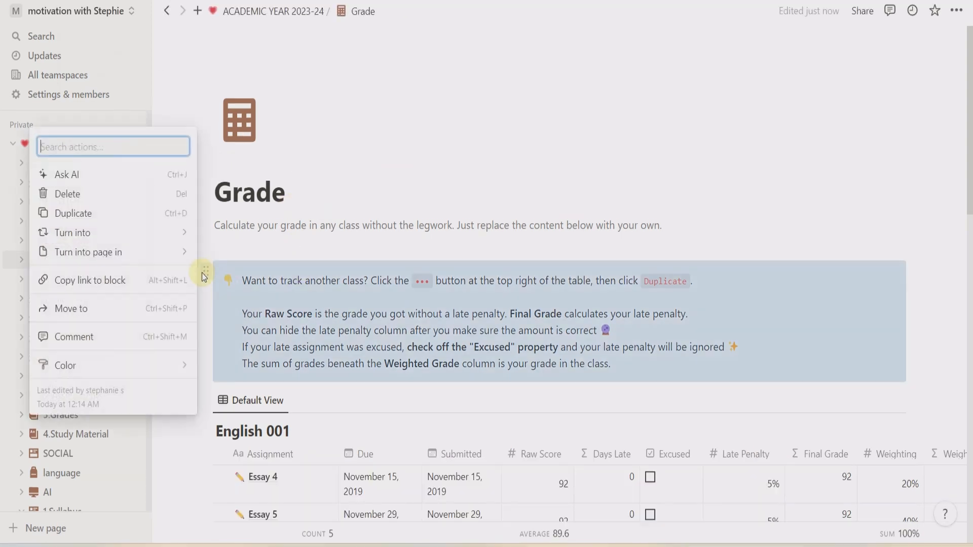
{"action": "left_click", "coordinate": [68, 193]}
{"action": "scroll", "coordinate": [254, 212], "scroll_direction": "down", "scroll_amount": 3}
{"action": "left_click", "coordinate": [206, 87]}
{"action": "left_click", "coordinate": [80, 72]}
Step: Clear the sample essay names from all five rows of the Assignment column
{"action": "left_click", "coordinate": [278, 339]}
{"action": "key", "text": "BackSpace"}
{"action": "left_click", "coordinate": [263, 301]}
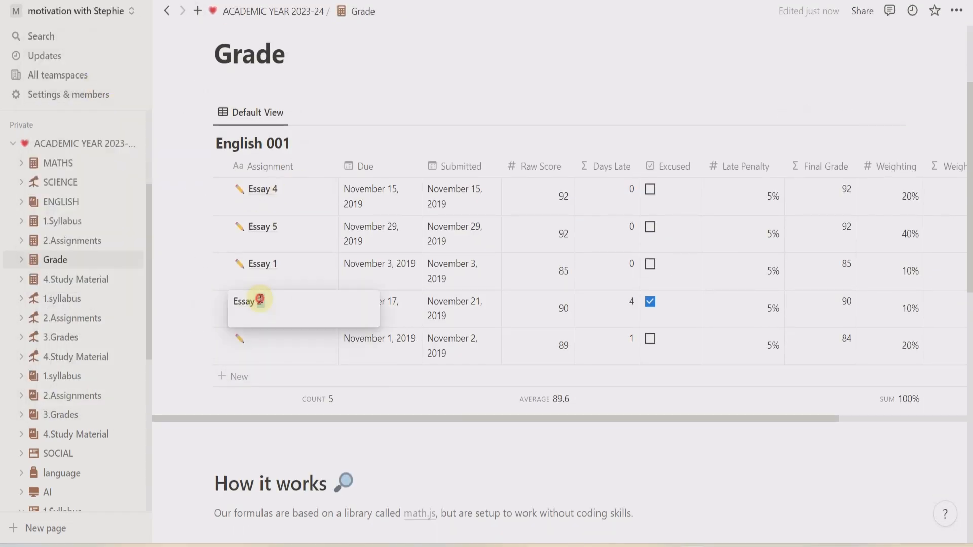
{"action": "left_click_drag", "start_coordinate": [260, 299], "coordinate": [231, 300]}
{"action": "key", "text": "BackSpace"}
{"action": "left_click", "coordinate": [281, 264]}
{"action": "left_click_drag", "start_coordinate": [278, 265], "coordinate": [213, 273]}
{"action": "key", "text": "BackSpace"}
{"action": "left_click", "coordinate": [268, 189]}
Step: Uncheck Excused for the assignment due November 17, 2019
{"action": "left_click", "coordinate": [375, 197]}
{"action": "left_click", "coordinate": [446, 193]}
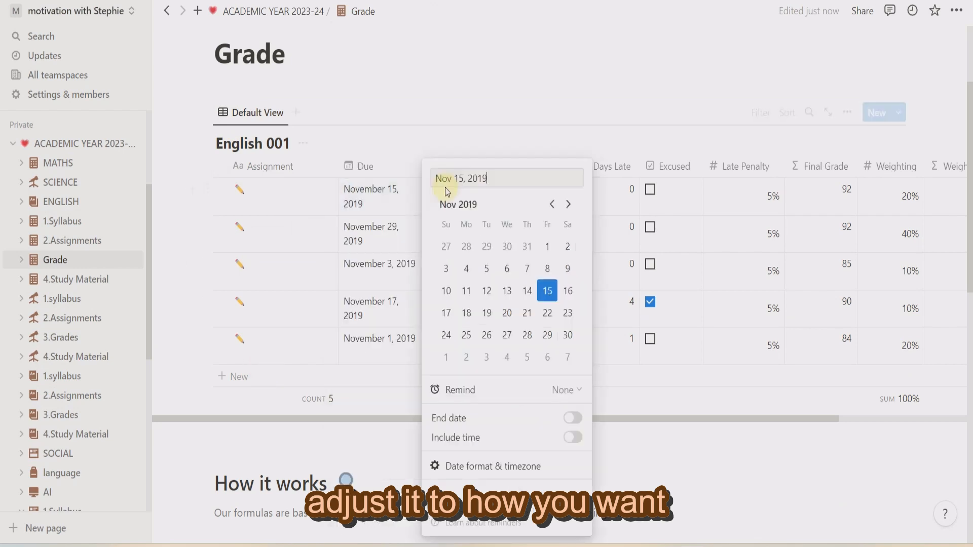
{"action": "left_click", "coordinate": [610, 198]}
{"action": "left_click", "coordinate": [548, 197]}
{"action": "left_click", "coordinate": [610, 198]}
{"action": "left_click", "coordinate": [611, 197]}
{"action": "left_click", "coordinate": [633, 198]}
{"action": "left_click", "coordinate": [628, 198]}
{"action": "left_click", "coordinate": [674, 195]}
{"action": "left_click", "coordinate": [651, 299]}
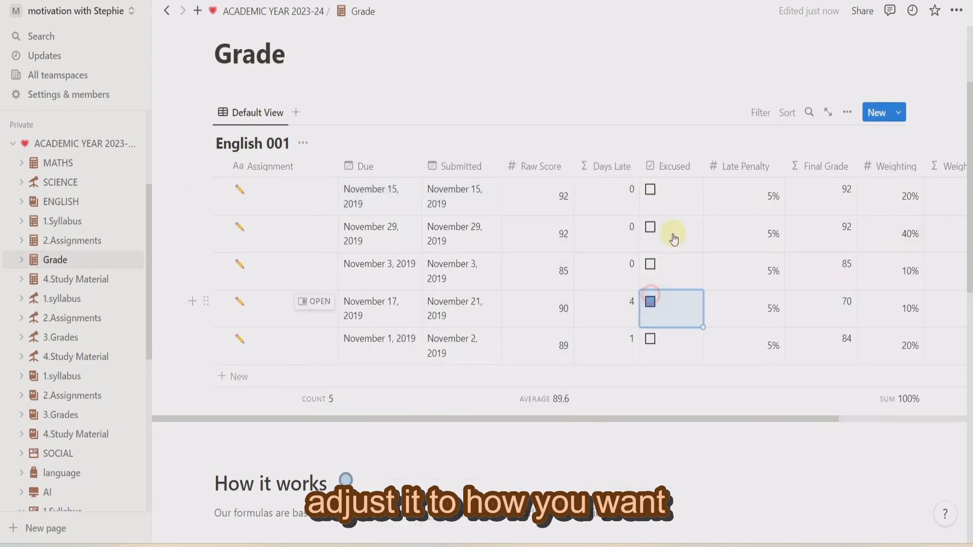
Step: Delete the Days Late, Excused and Late Penalty properties from the English 001 table
{"action": "left_click_drag", "start_coordinate": [672, 421], "coordinate": [800, 420]}
{"action": "left_click", "coordinate": [466, 167]}
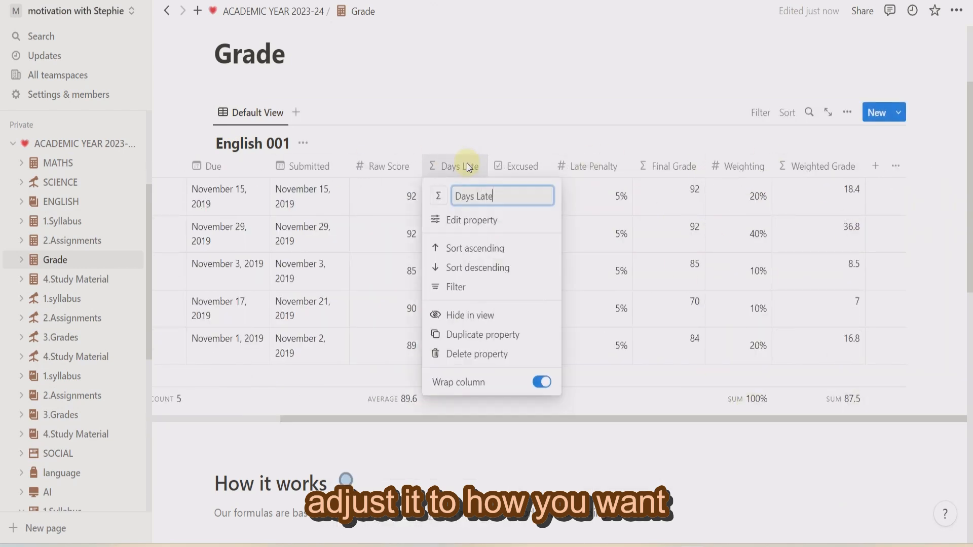
{"action": "left_click", "coordinate": [478, 354]}
{"action": "left_click", "coordinate": [486, 276]}
{"action": "left_click", "coordinate": [522, 168]}
{"action": "left_click", "coordinate": [542, 353]}
{"action": "left_click", "coordinate": [524, 278]}
{"action": "left_click", "coordinate": [593, 167]}
{"action": "left_click", "coordinate": [603, 354]}
Step: Delete the Final Grade, Weighting and Weighted Grade properties, keeping only the columns up to Raw Score
{"action": "left_click", "coordinate": [621, 353]}
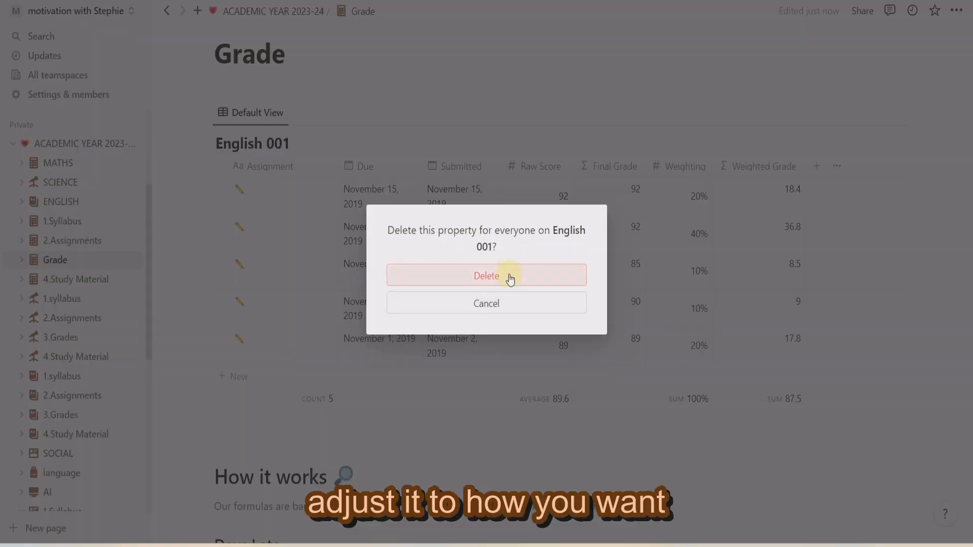
{"action": "left_click", "coordinate": [510, 277]}
{"action": "left_click", "coordinate": [608, 167]}
{"action": "left_click", "coordinate": [673, 350]}
{"action": "left_click", "coordinate": [527, 276]}
{"action": "left_click", "coordinate": [613, 167]}
{"action": "left_click", "coordinate": [618, 352]}
{"action": "left_click", "coordinate": [527, 274]}
{"action": "left_click", "coordinate": [603, 166]}
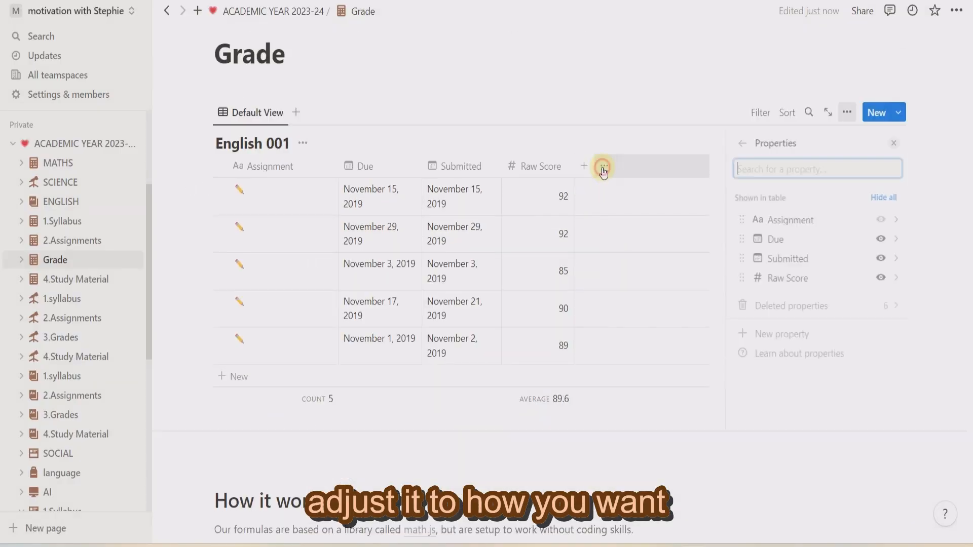
{"action": "left_click", "coordinate": [584, 166]}
{"action": "scroll", "coordinate": [781, 359], "scroll_direction": "down", "scroll_amount": 2}
{"action": "scroll", "coordinate": [794, 405], "scroll_direction": "up", "scroll_amount": 1}
{"action": "left_click", "coordinate": [599, 169]}
{"action": "left_click", "coordinate": [604, 167]}
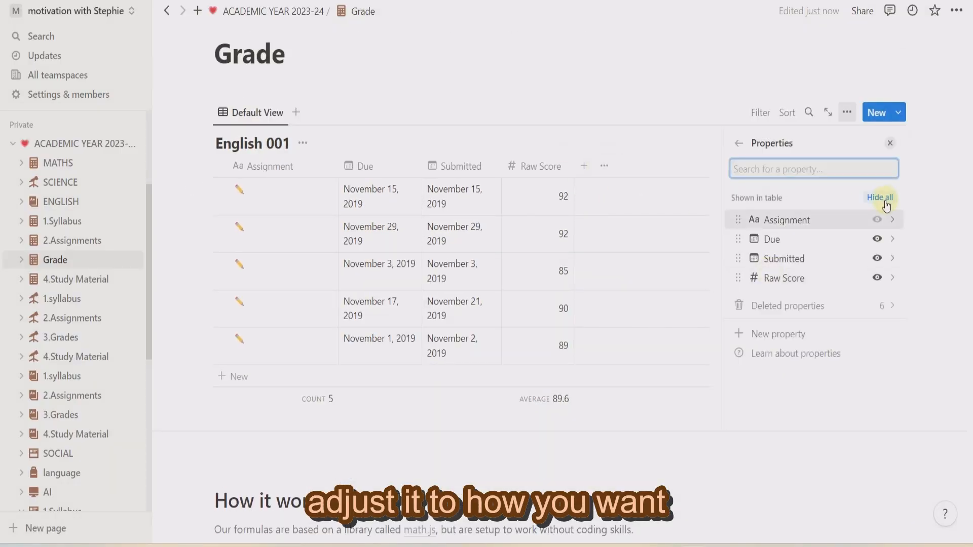
{"action": "left_click", "coordinate": [749, 332]}
{"action": "scroll", "coordinate": [814, 326], "scroll_direction": "down", "scroll_amount": 2}
{"action": "scroll", "coordinate": [763, 329], "scroll_direction": "up", "scroll_amount": 3}
{"action": "scroll", "coordinate": [763, 328], "scroll_direction": "up", "scroll_amount": 2}
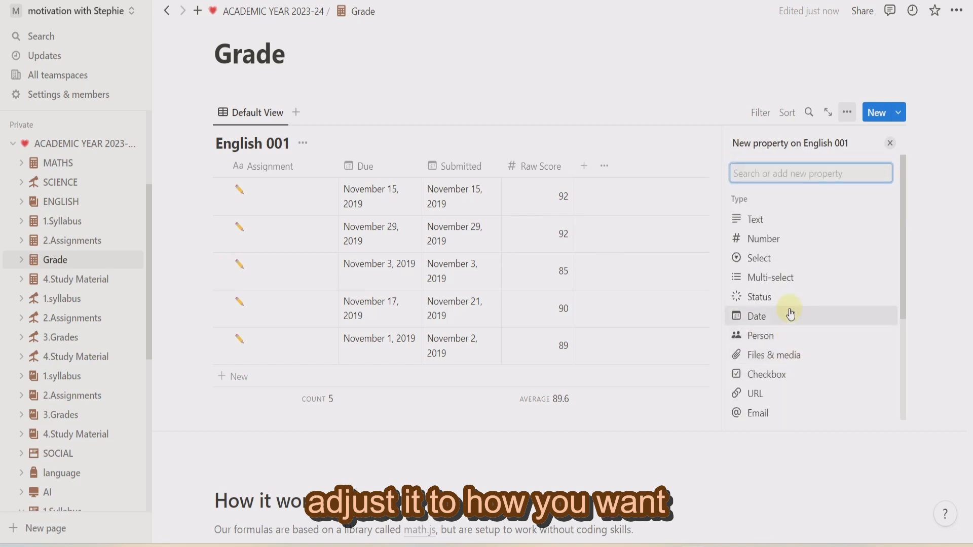
{"action": "left_click", "coordinate": [890, 143]}
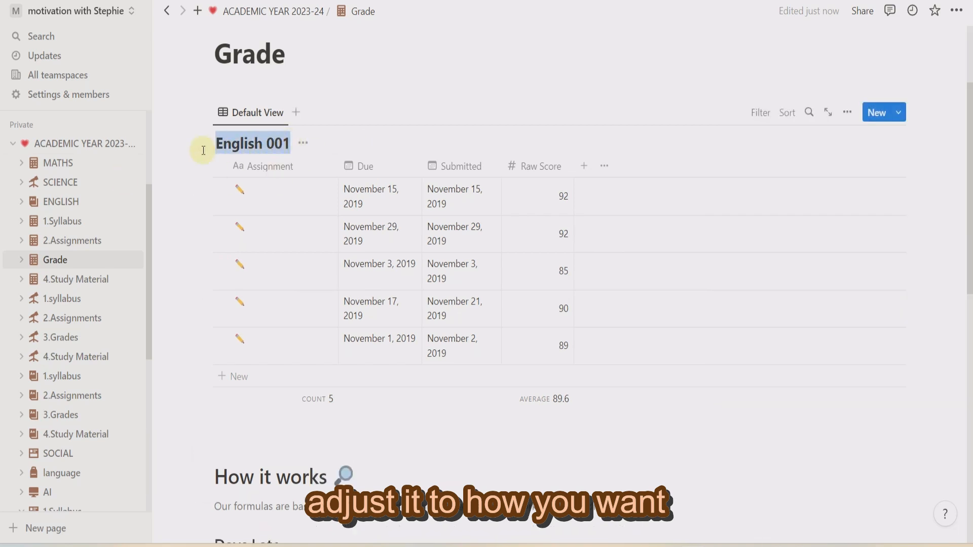
Step: Retitle the English 001 table MATHS
{"action": "type", "text": "S"}
{"action": "scroll", "coordinate": [291, 251], "scroll_direction": "up", "scroll_amount": 3}
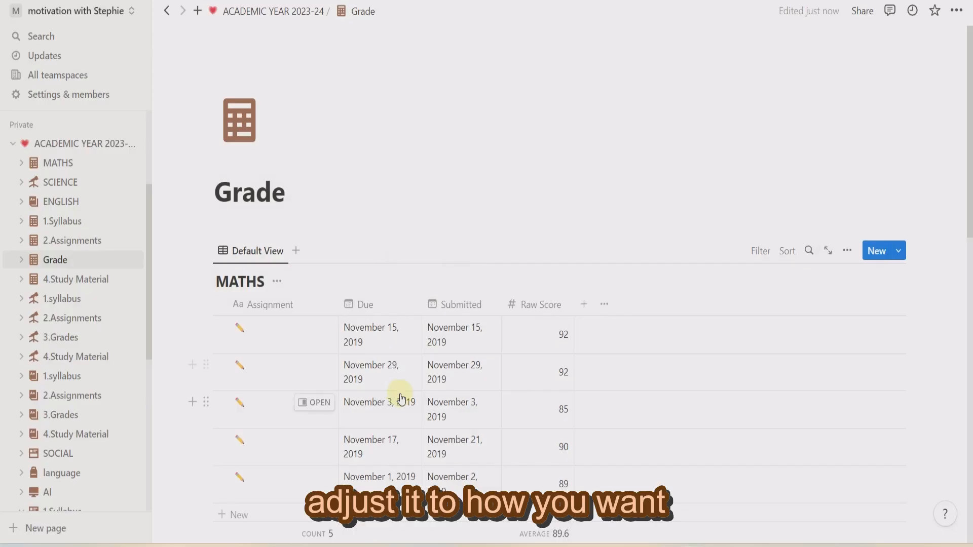
{"action": "scroll", "coordinate": [355, 400], "scroll_direction": "down", "scroll_amount": 3}
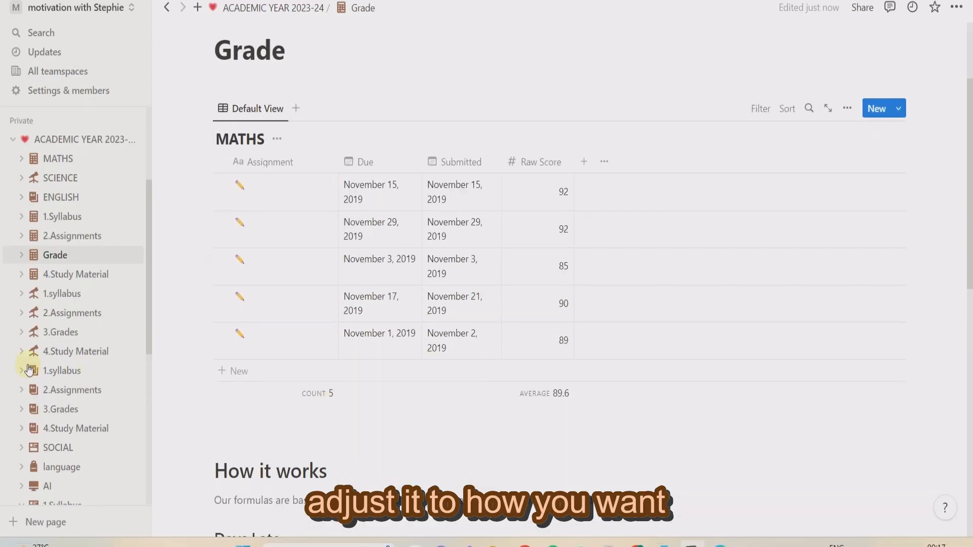
Step: Return to the ACADEMIC YEAR 2023-24 page and open the color options for the Grade subpage under MATHS
{"action": "left_click", "coordinate": [70, 142]}
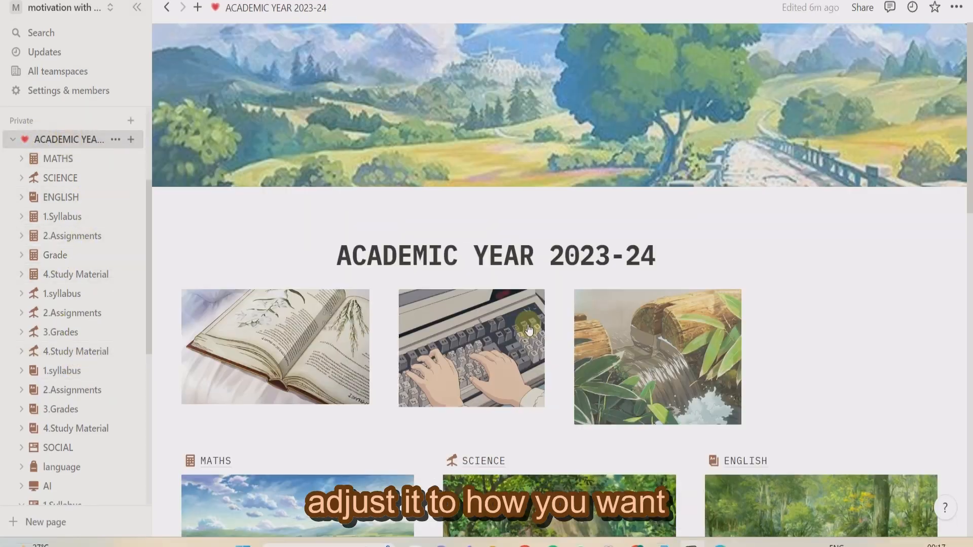
{"action": "scroll", "coordinate": [217, 330], "scroll_direction": "down", "scroll_amount": 5}
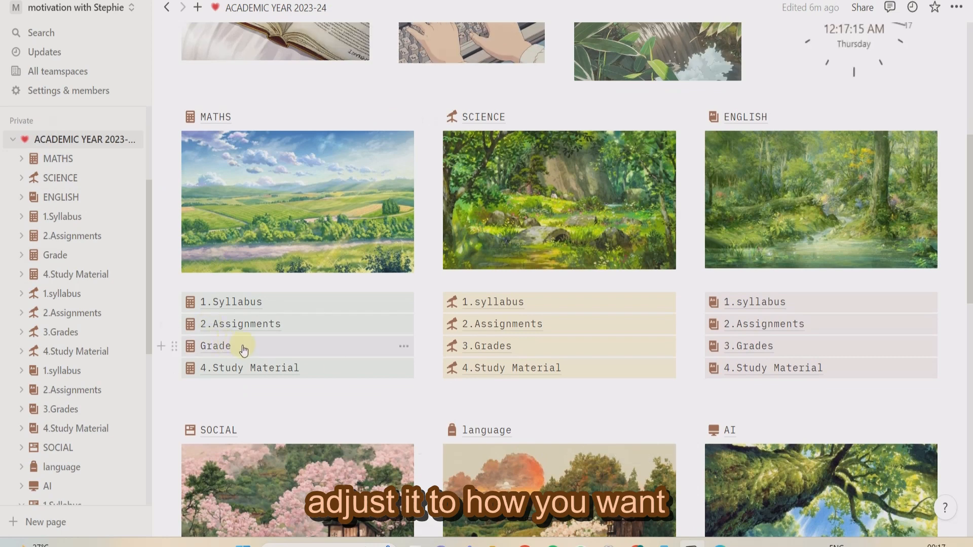
{"action": "left_click", "coordinate": [403, 346]}
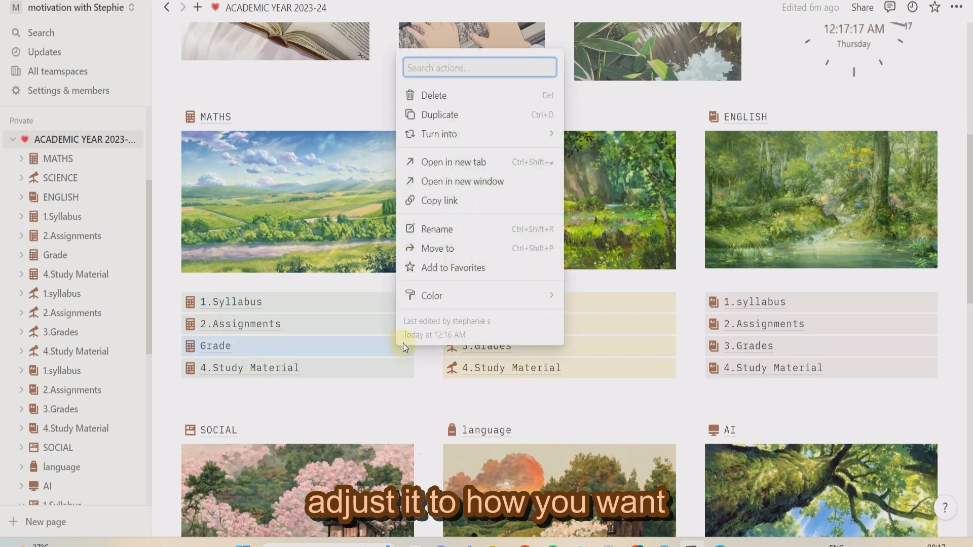
{"action": "left_click", "coordinate": [465, 303]}
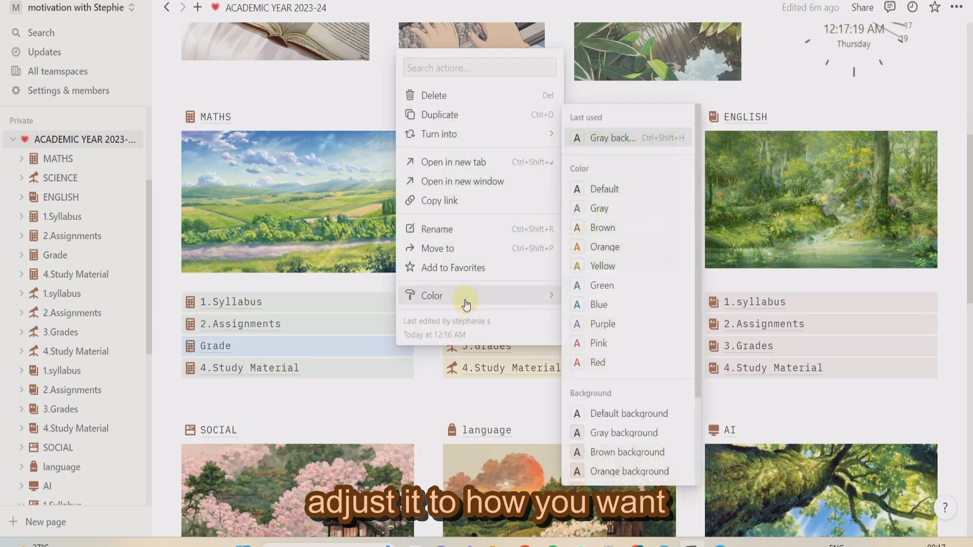
{"action": "scroll", "coordinate": [597, 430], "scroll_direction": "down", "scroll_amount": 3}
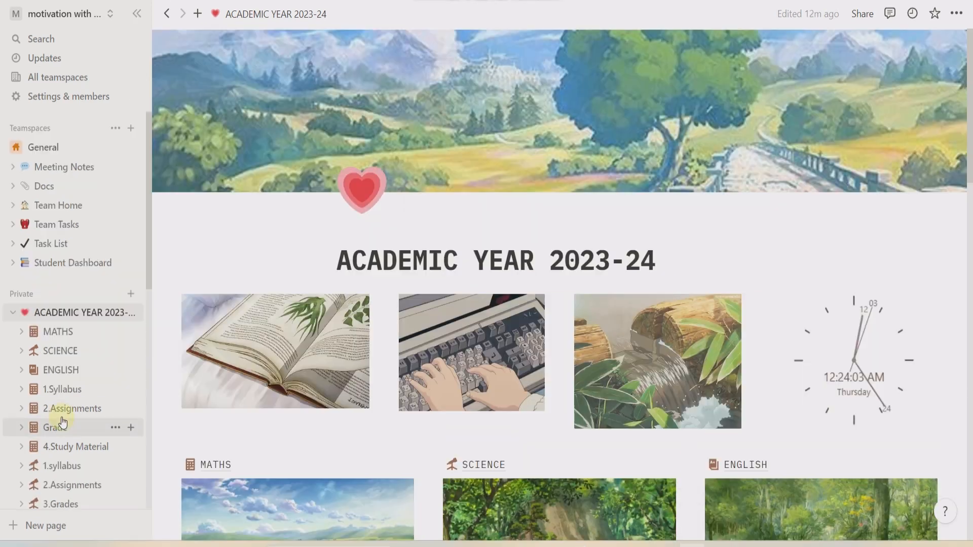
Step: Look over the ACADEMIC YEAR 2023-24 page from the subject columns down to the Time Table database
{"action": "scroll", "coordinate": [67, 385], "scroll_direction": "down", "scroll_amount": 5}
{"action": "scroll", "coordinate": [68, 377], "scroll_direction": "down", "scroll_amount": 2}
{"action": "scroll", "coordinate": [399, 397], "scroll_direction": "down", "scroll_amount": 10}
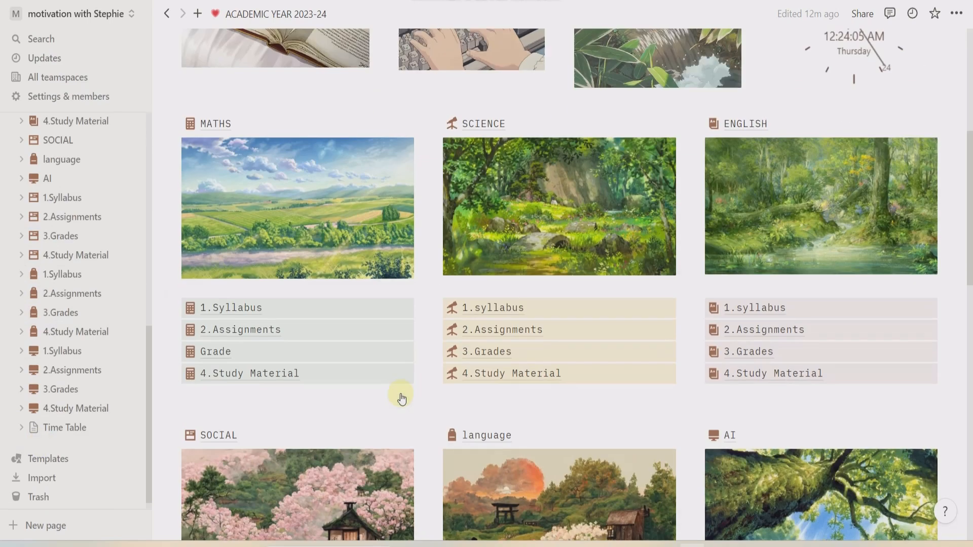
{"action": "scroll", "coordinate": [402, 398], "scroll_direction": "down", "scroll_amount": 7}
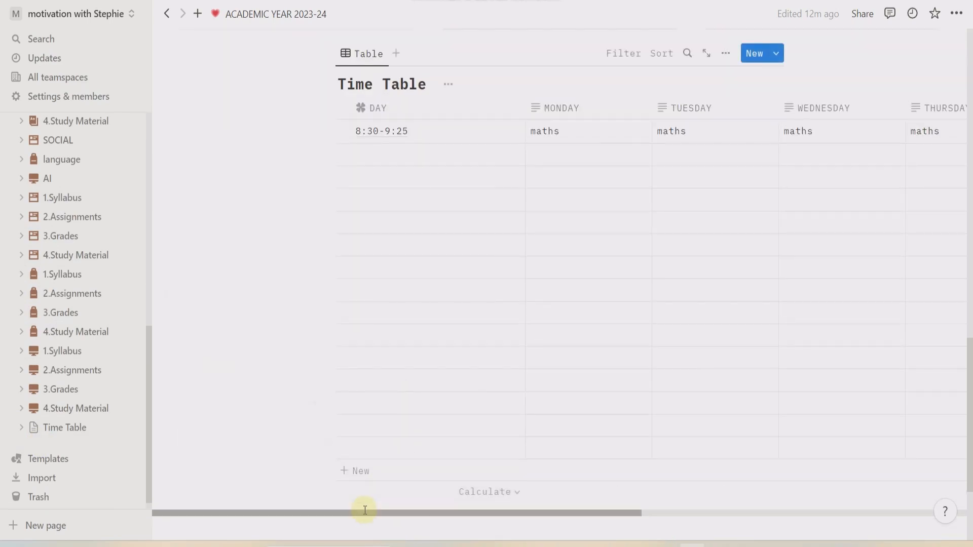
{"action": "scroll", "coordinate": [440, 509], "scroll_direction": "right", "scroll_amount": 1}
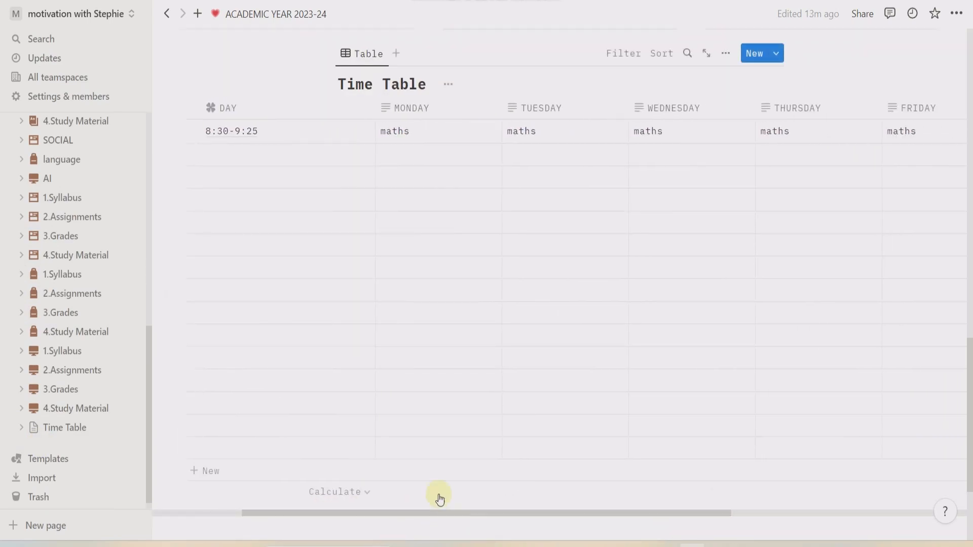
{"action": "scroll", "coordinate": [543, 329], "scroll_direction": "up", "scroll_amount": 15}
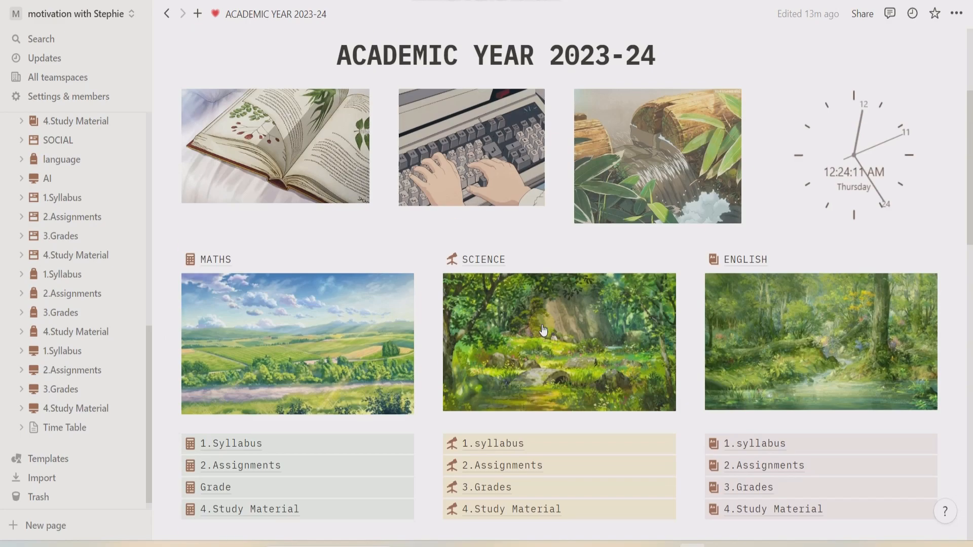
{"action": "scroll", "coordinate": [543, 330], "scroll_direction": "down", "scroll_amount": 15}
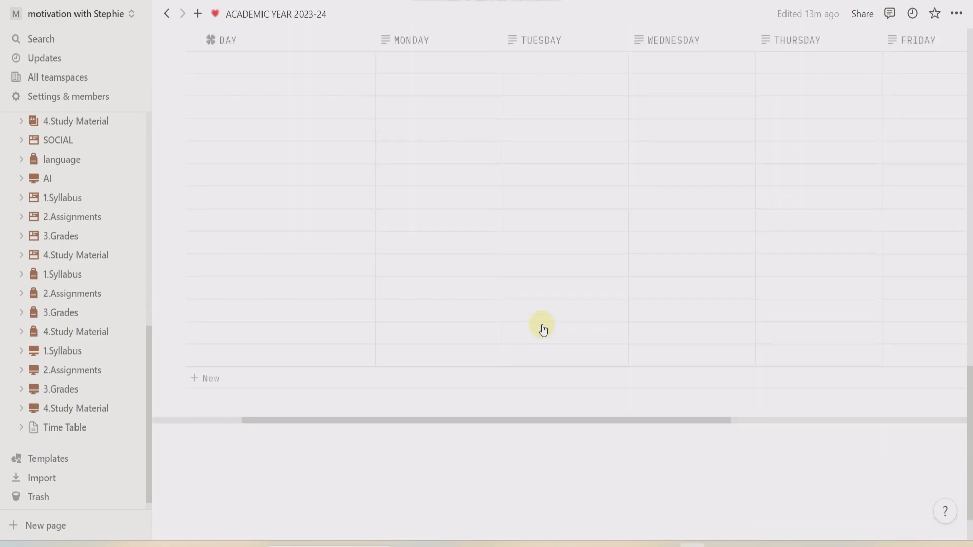
{"action": "scroll", "coordinate": [52, 321], "scroll_direction": "up", "scroll_amount": 10}
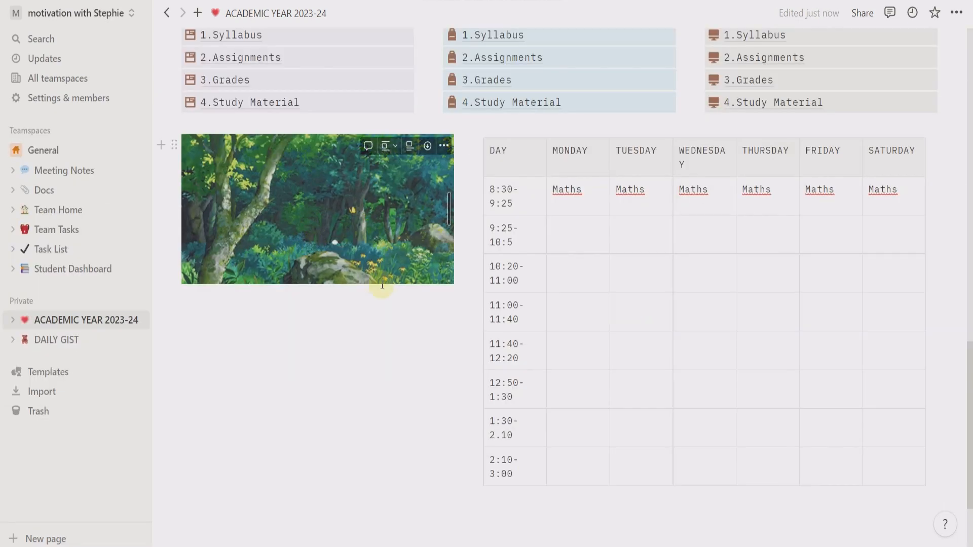
Step: Add the caption "out of the mountain of desire, a stone of hope" to the forest GIF beside the timetable
{"action": "left_click", "coordinate": [443, 146]}
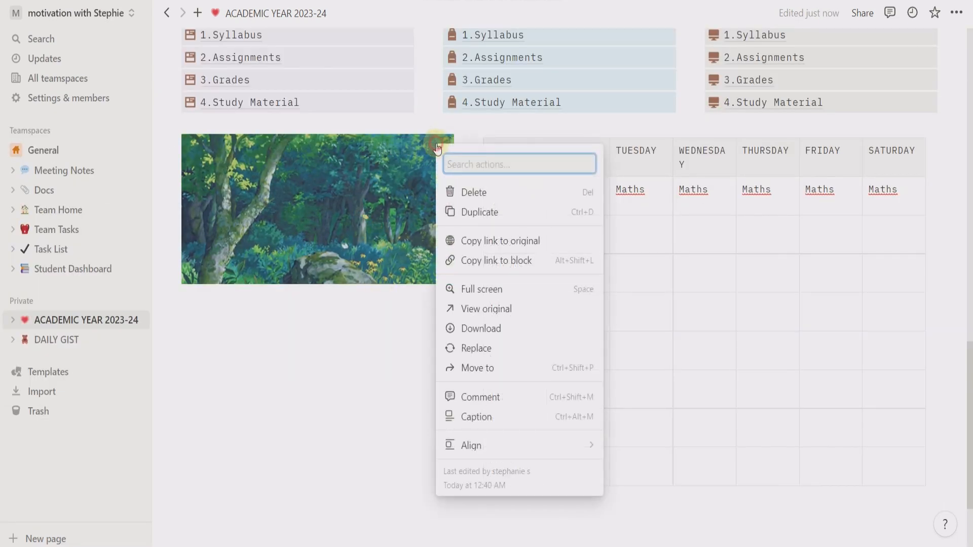
{"action": "left_click", "coordinate": [436, 145]}
{"action": "left_click", "coordinate": [439, 144]}
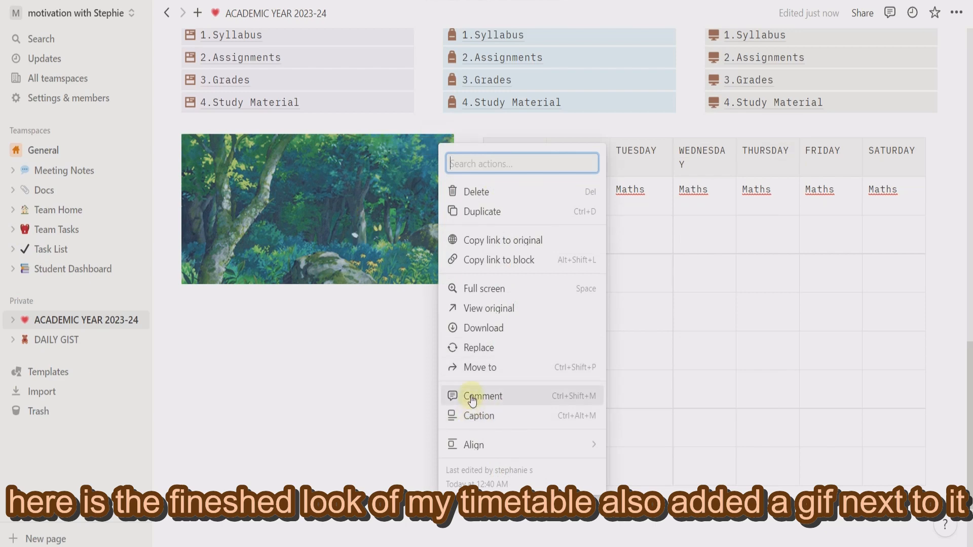
{"action": "left_click", "coordinate": [474, 414]}
{"action": "type", "text": "out of the mountain of desire"}
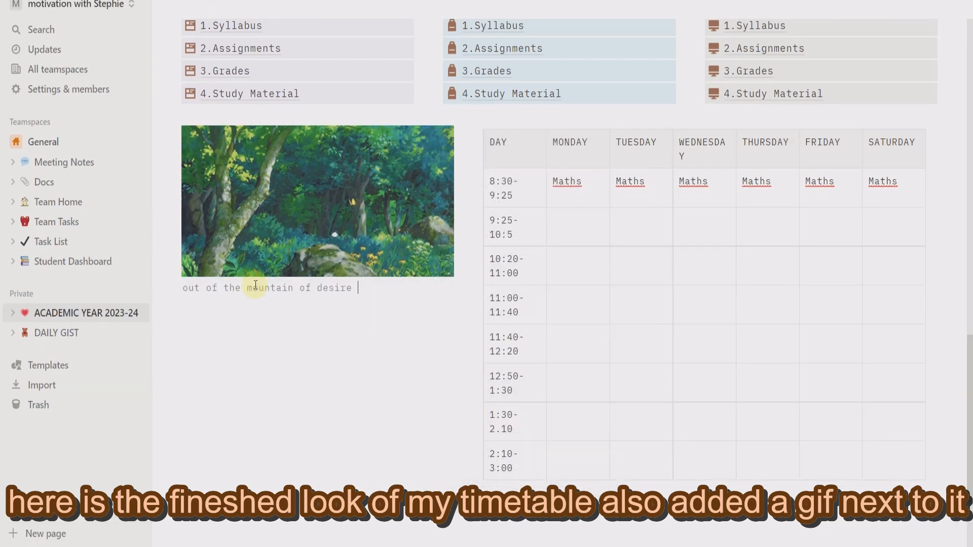
Step: Select the whole quote caption under the forest GIF and color its text brown
{"action": "left_click_drag", "start_coordinate": [182, 288], "coordinate": [442, 290]}
{"action": "right_click", "coordinate": [442, 289]}
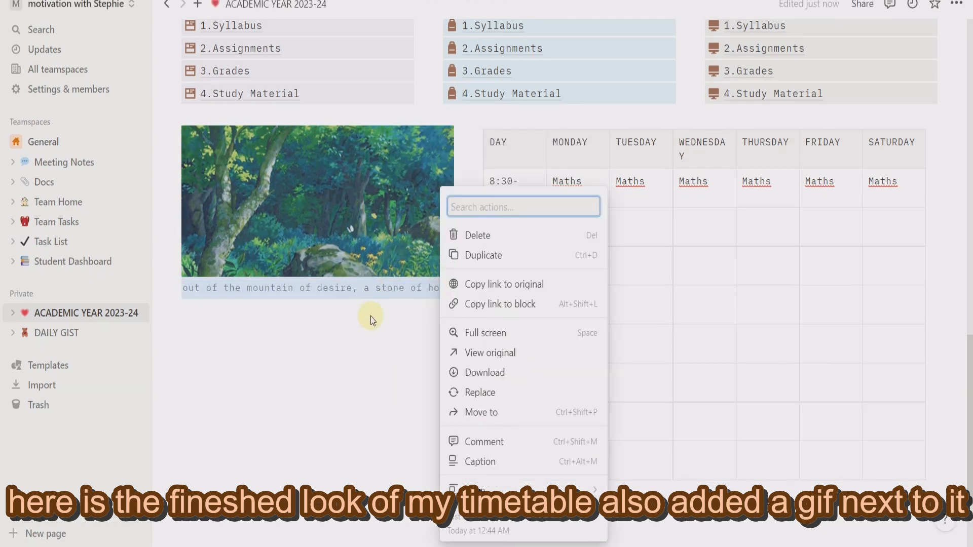
{"action": "double_click", "coordinate": [371, 318]}
{"action": "left_click_drag", "start_coordinate": [180, 290], "coordinate": [178, 317]}
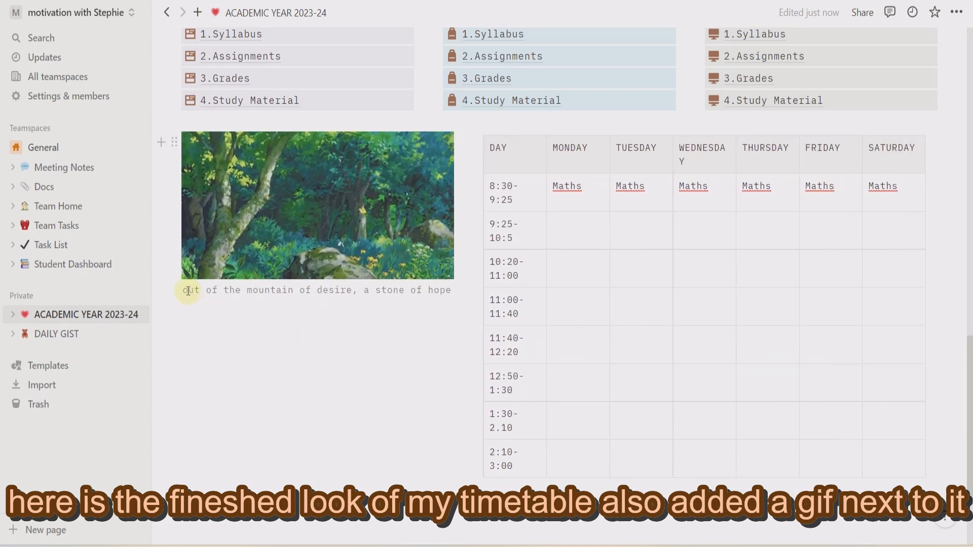
{"action": "triple_click", "coordinate": [414, 289]}
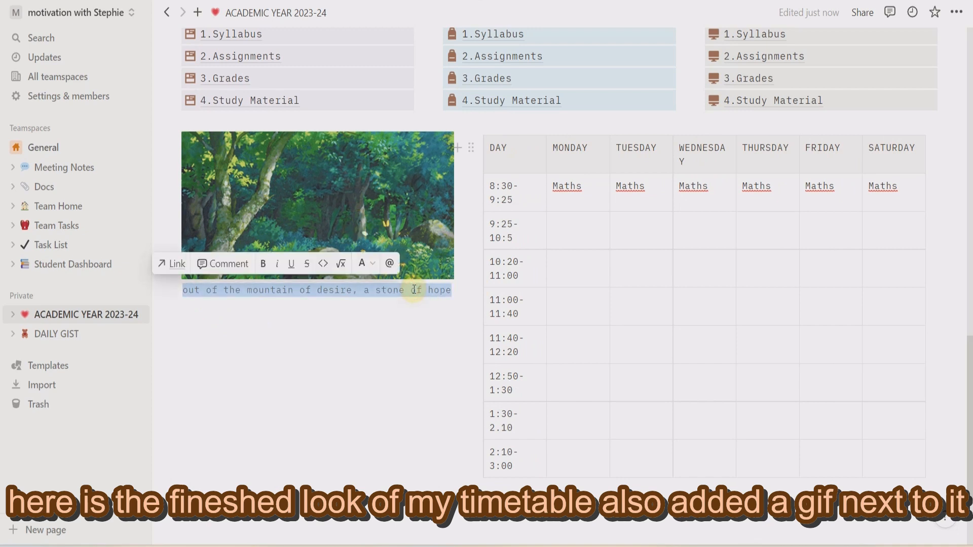
{"action": "left_click", "coordinate": [367, 263]}
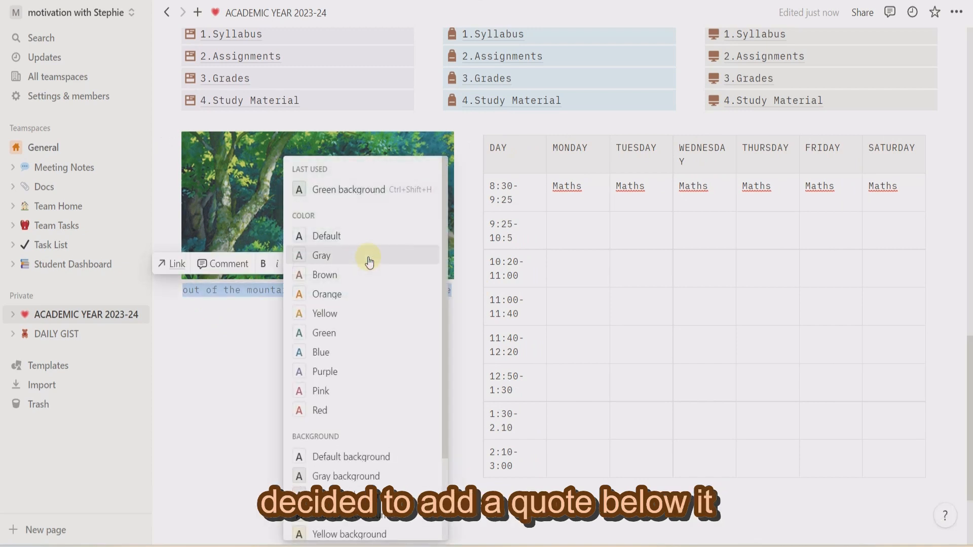
{"action": "scroll", "coordinate": [373, 454], "scroll_direction": "down", "scroll_amount": 2}
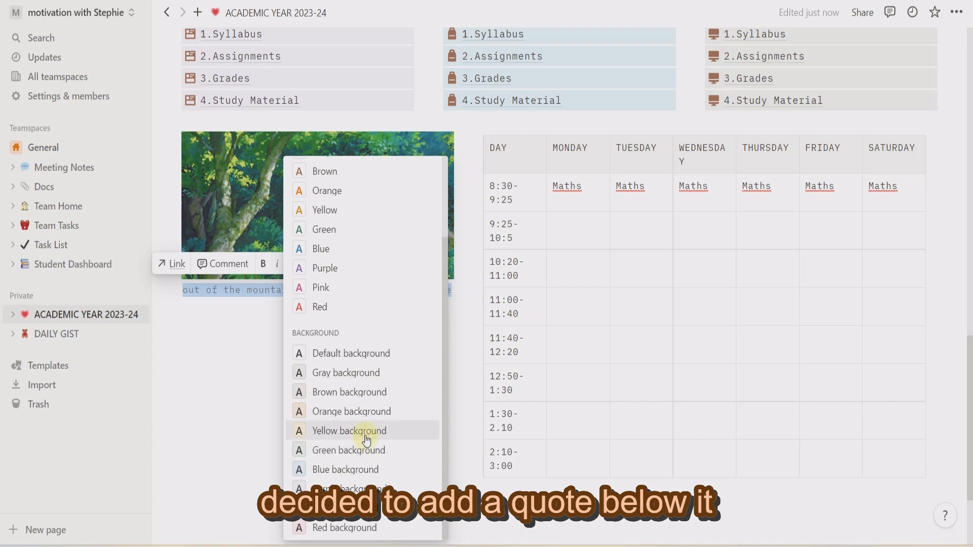
{"action": "left_click", "coordinate": [349, 450]}
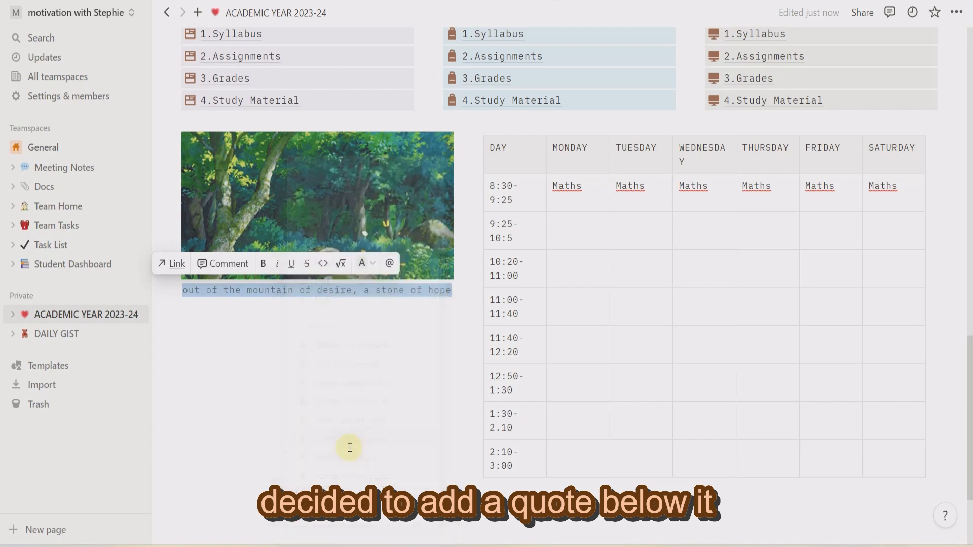
Step: Add a text block reading "thoughts" below the captioned forest GIF
{"action": "left_click", "coordinate": [293, 403]}
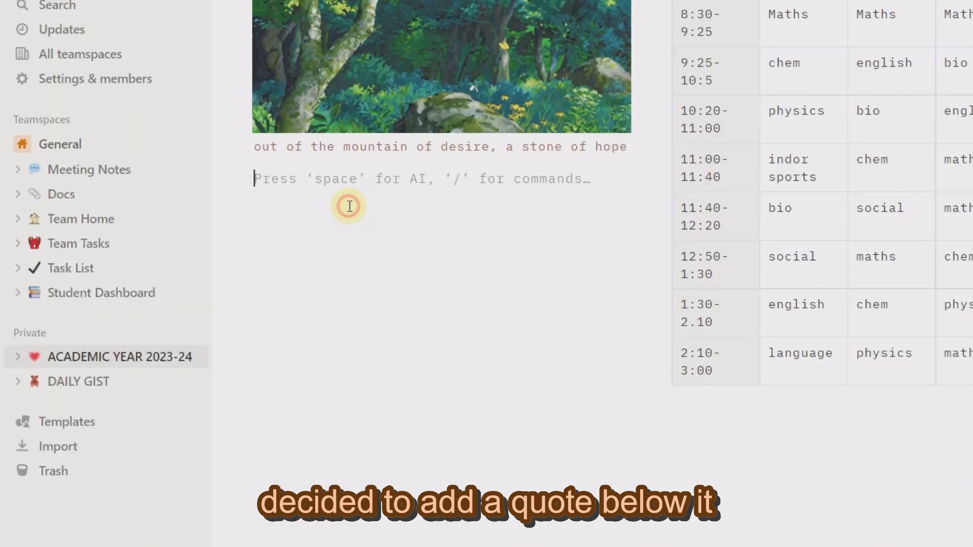
{"action": "left_click", "coordinate": [227, 182]}
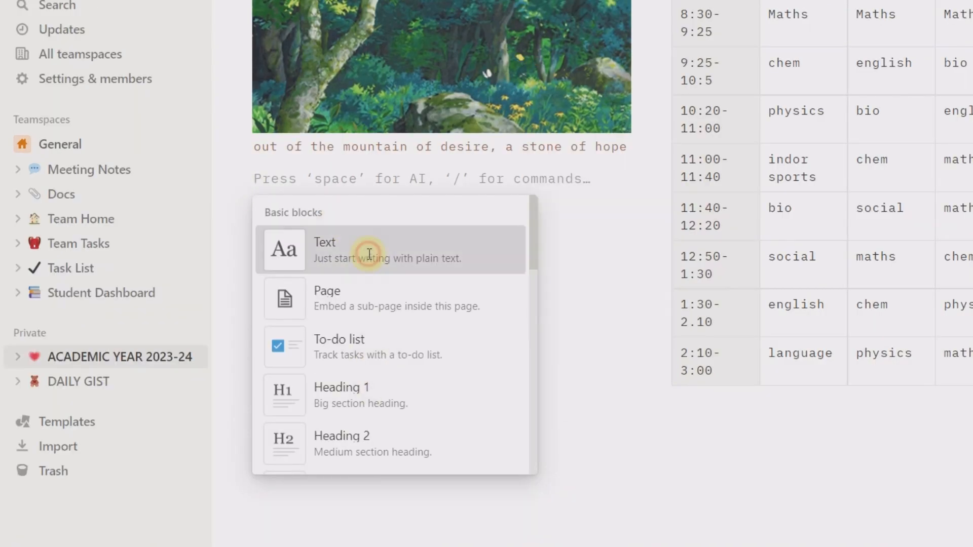
{"action": "left_click", "coordinate": [369, 254]}
{"action": "type", "text": "though"}
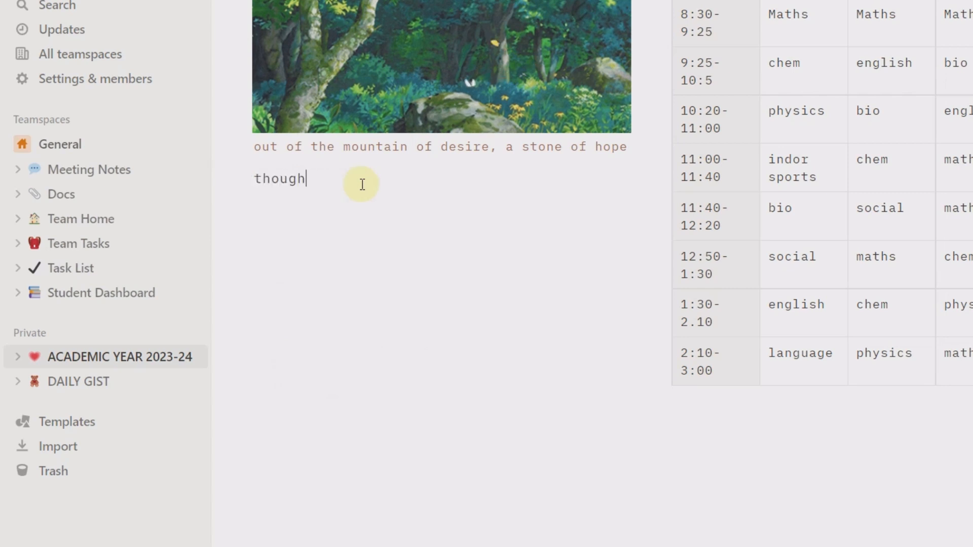
{"action": "type", "text": "ts"}
Step: Give the "thoughts" block a yellow background
{"action": "scroll", "coordinate": [362, 185], "scroll_direction": "up", "scroll_amount": 2}
{"action": "left_click_drag", "start_coordinate": [331, 267], "coordinate": [245, 269]}
{"action": "left_click", "coordinate": [244, 268]}
{"action": "mouse_move", "coordinate": [309, 387]}
{"action": "left_click", "coordinate": [555, 456]}
Step: Insert a bulleted list block directly below the "thoughts" heading
{"action": "left_click", "coordinate": [225, 267]}
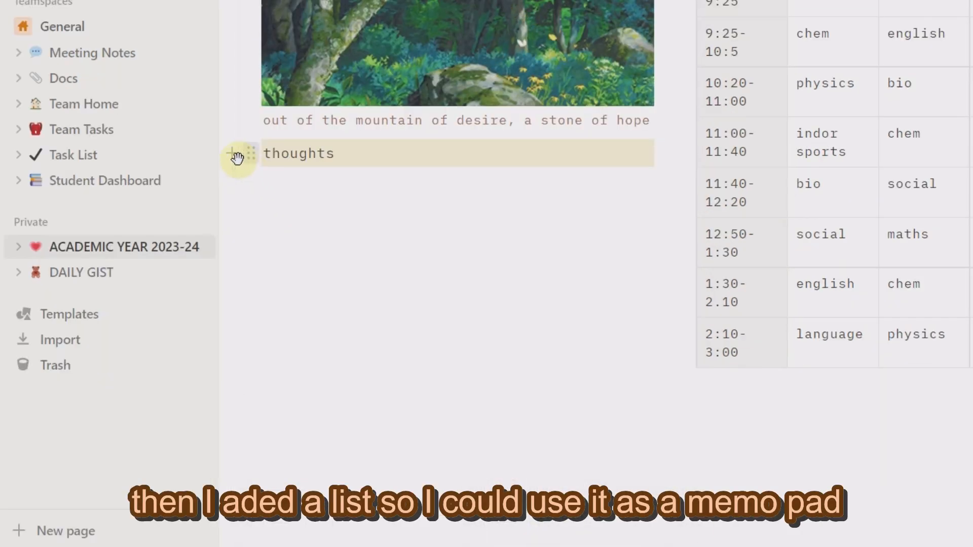
{"action": "left_click", "coordinate": [234, 159]}
{"action": "scroll", "coordinate": [375, 355], "scroll_direction": "down", "scroll_amount": 10}
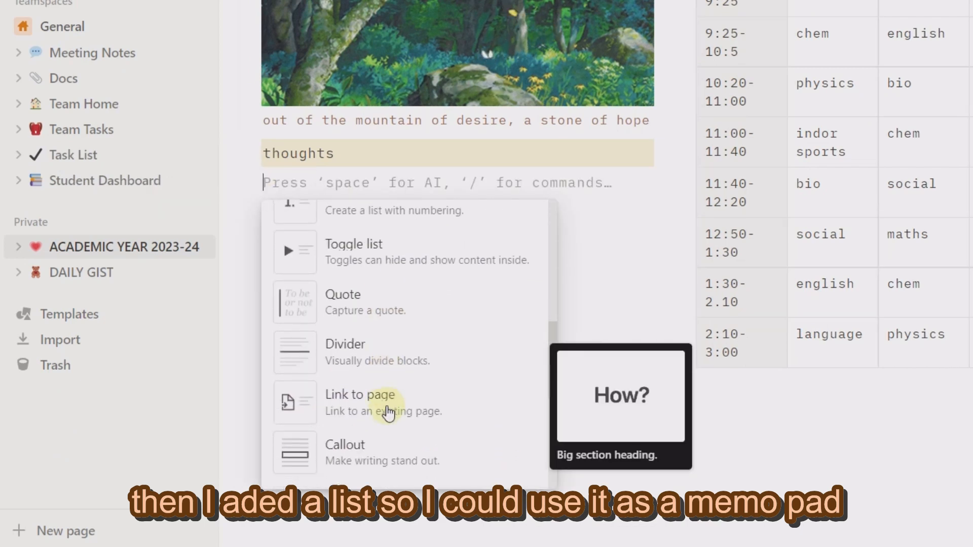
{"action": "scroll", "coordinate": [341, 304], "scroll_direction": "up", "scroll_amount": 3}
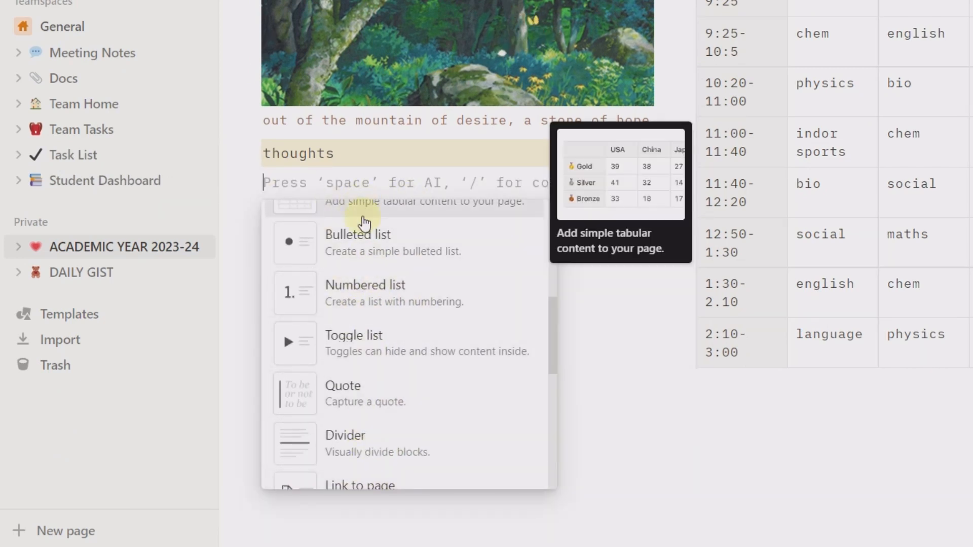
{"action": "left_click", "coordinate": [369, 257]}
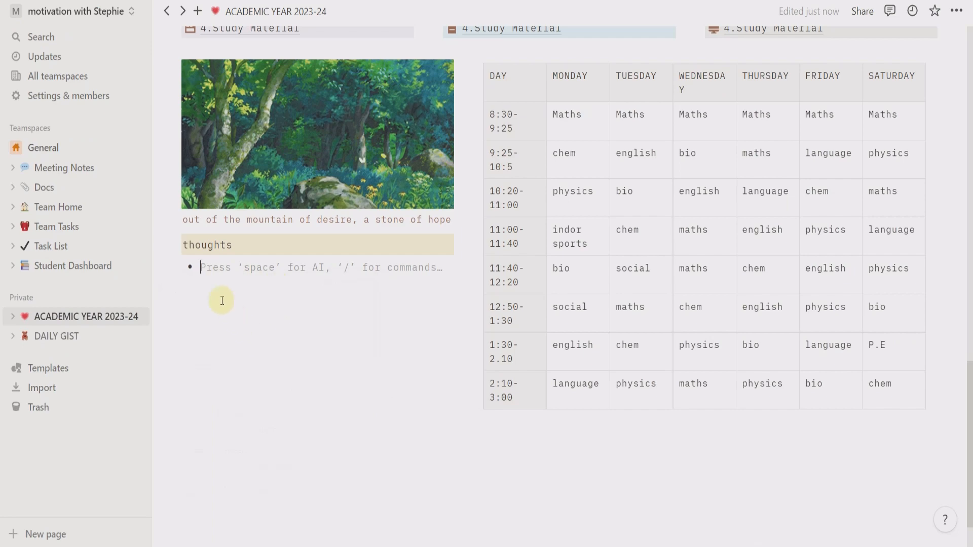